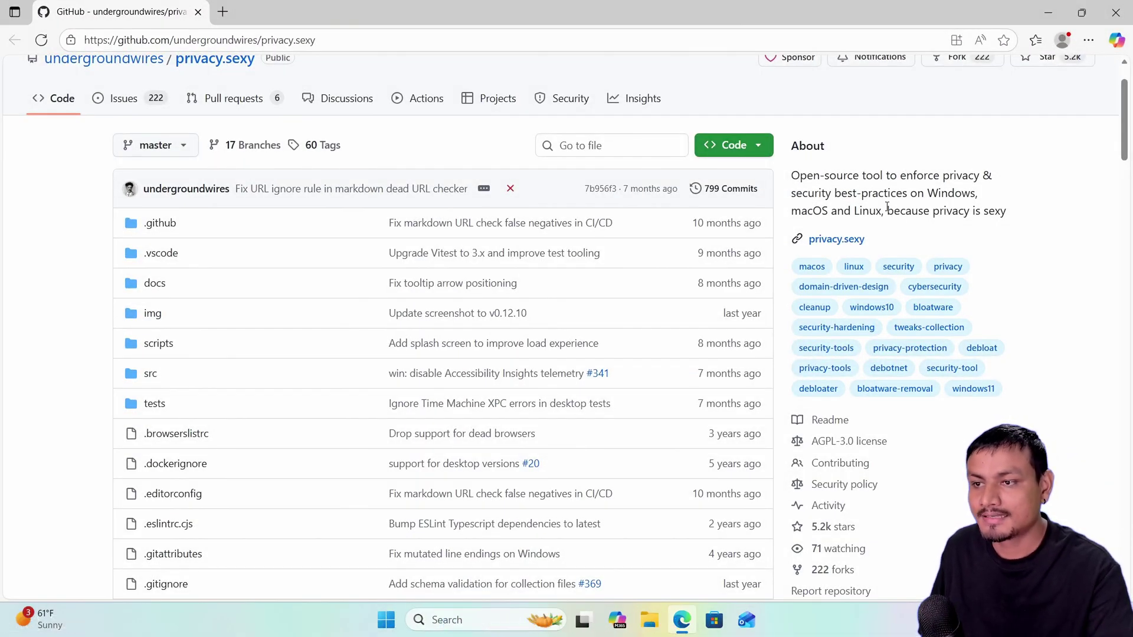
Step: Highlight the supported operating systems and 'privacy & security' wording in the repository description
drag(929, 193, 973, 206)
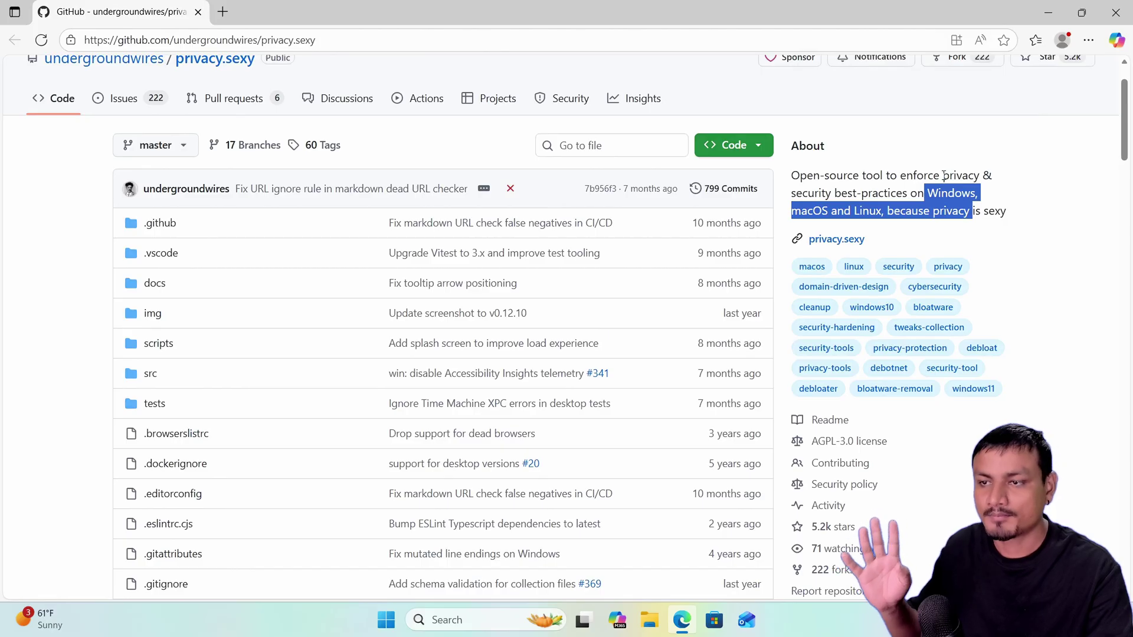
drag(944, 175, 841, 198)
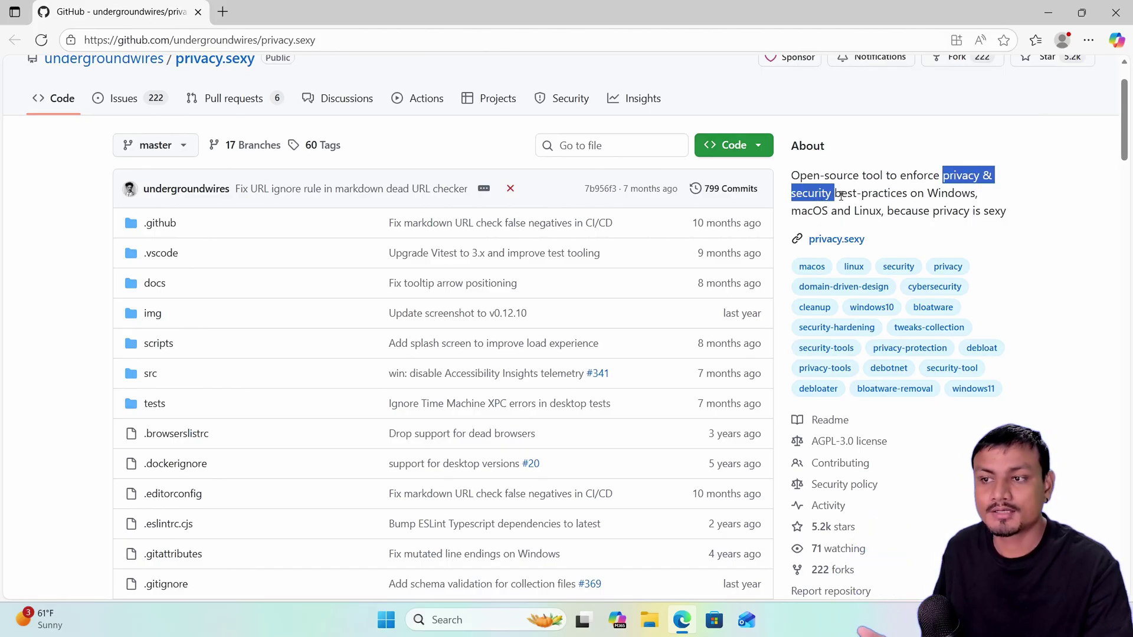
drag(841, 197, 843, 196)
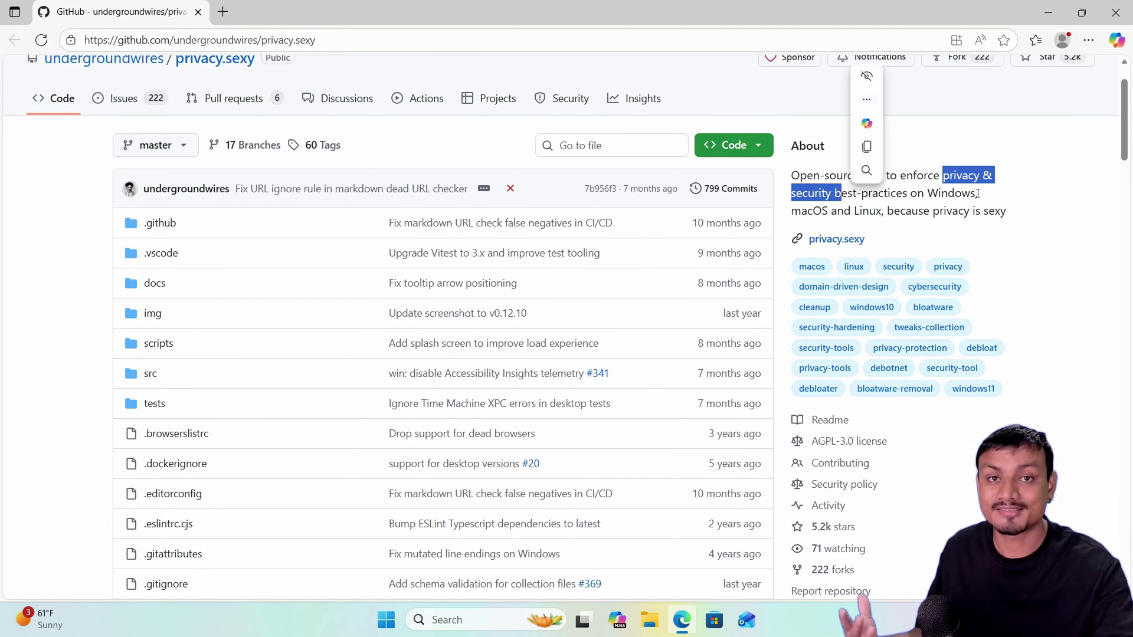
click(357, 156)
Step: Scroll down the repository page to the README's Get started section
scroll(356, 157, up, 1)
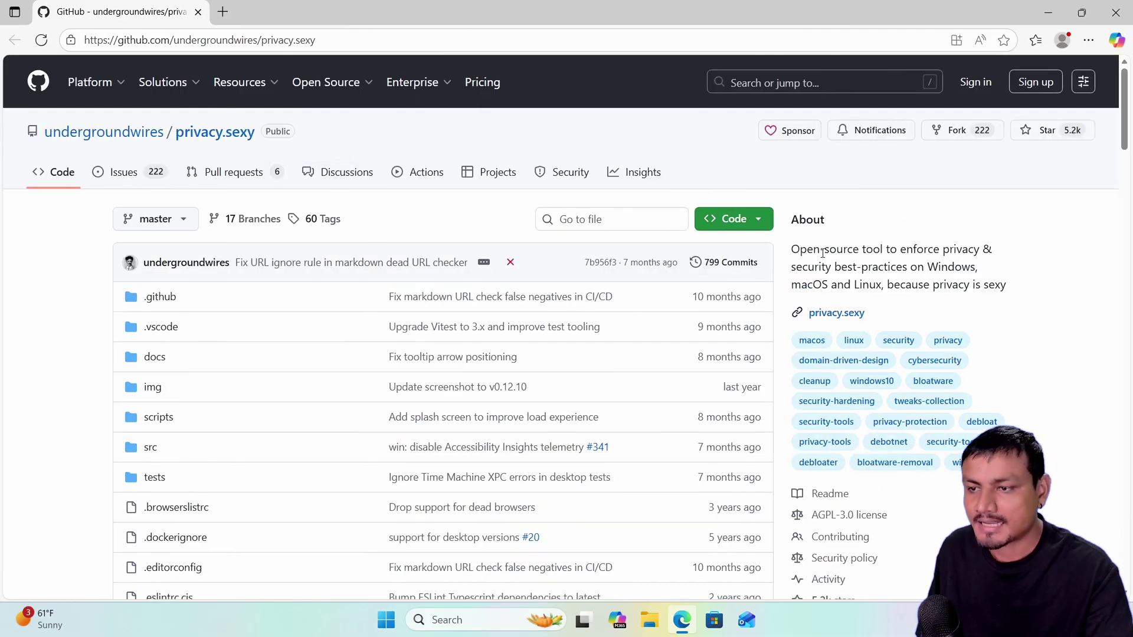
scroll(824, 253, down, 5)
scroll(826, 324, down, 2)
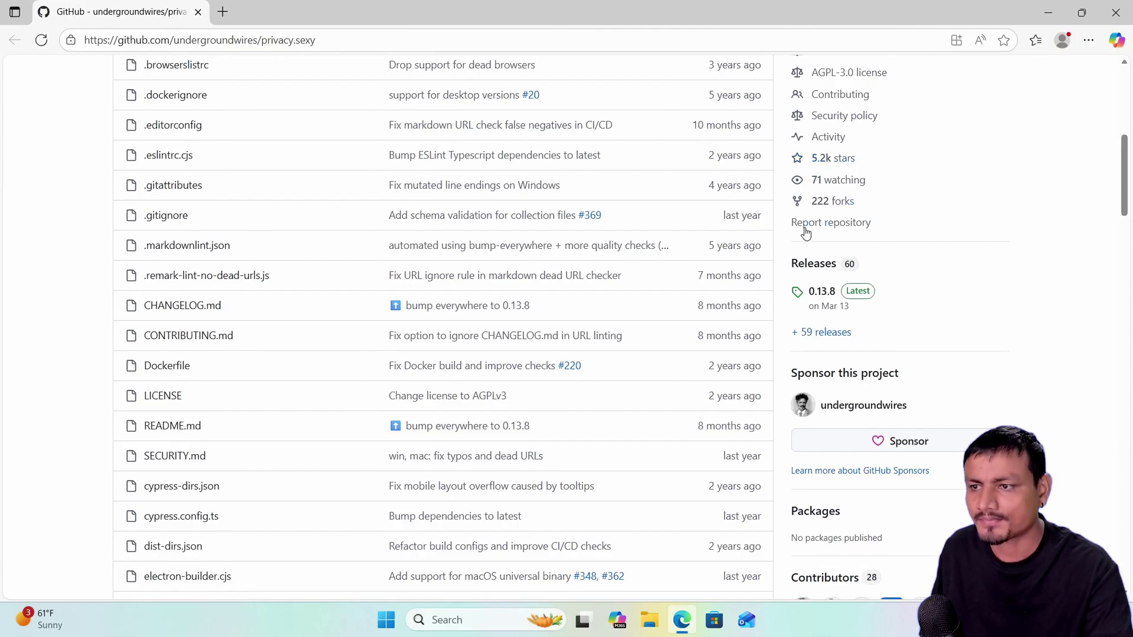
scroll(806, 233, down, 2)
scroll(647, 306, down, 8)
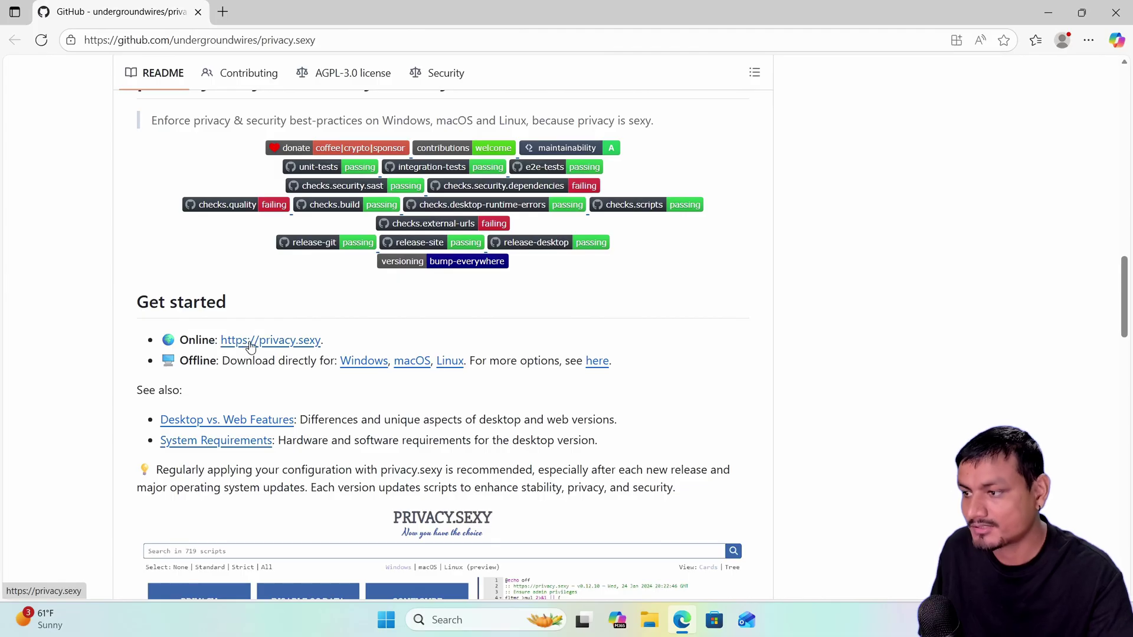
click(250, 346)
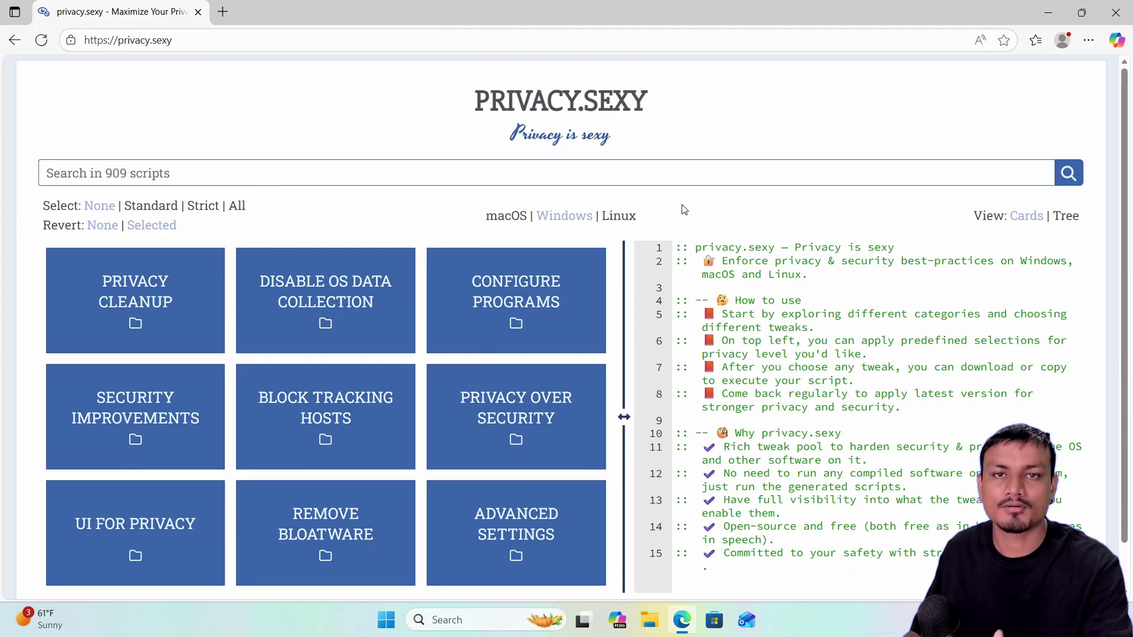
scroll(684, 210, down, 1)
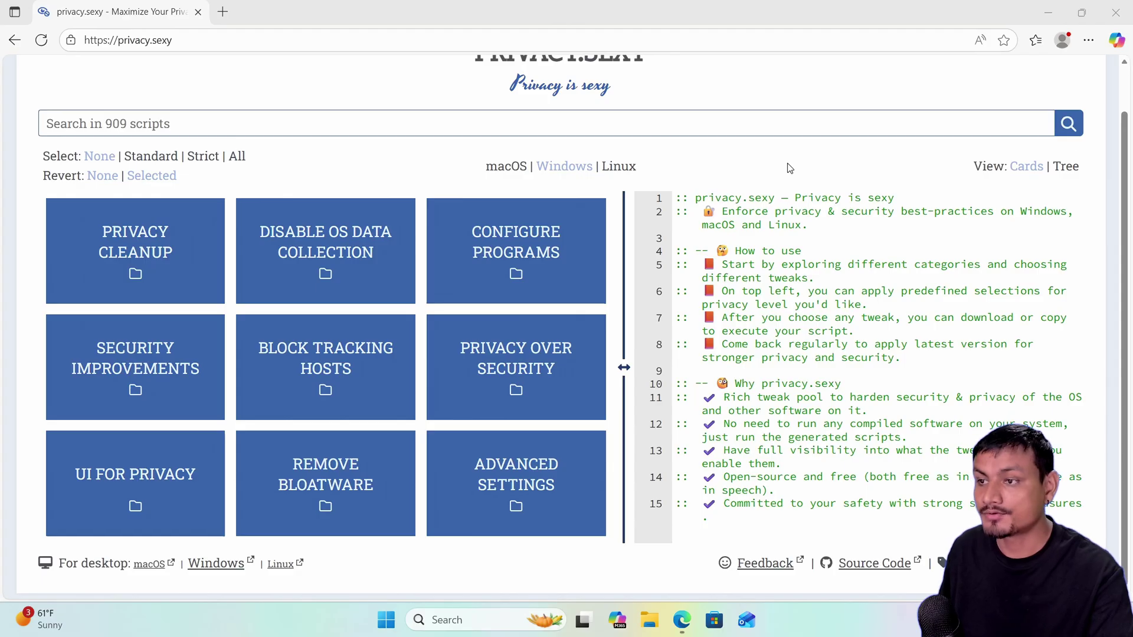
click(389, 629)
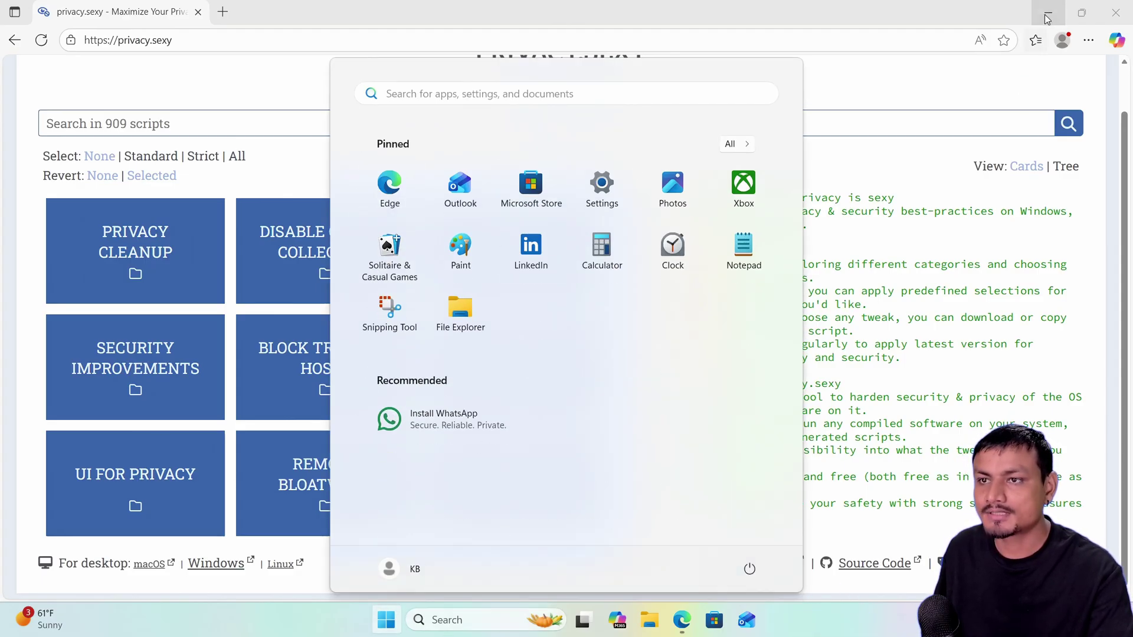
key(super+d)
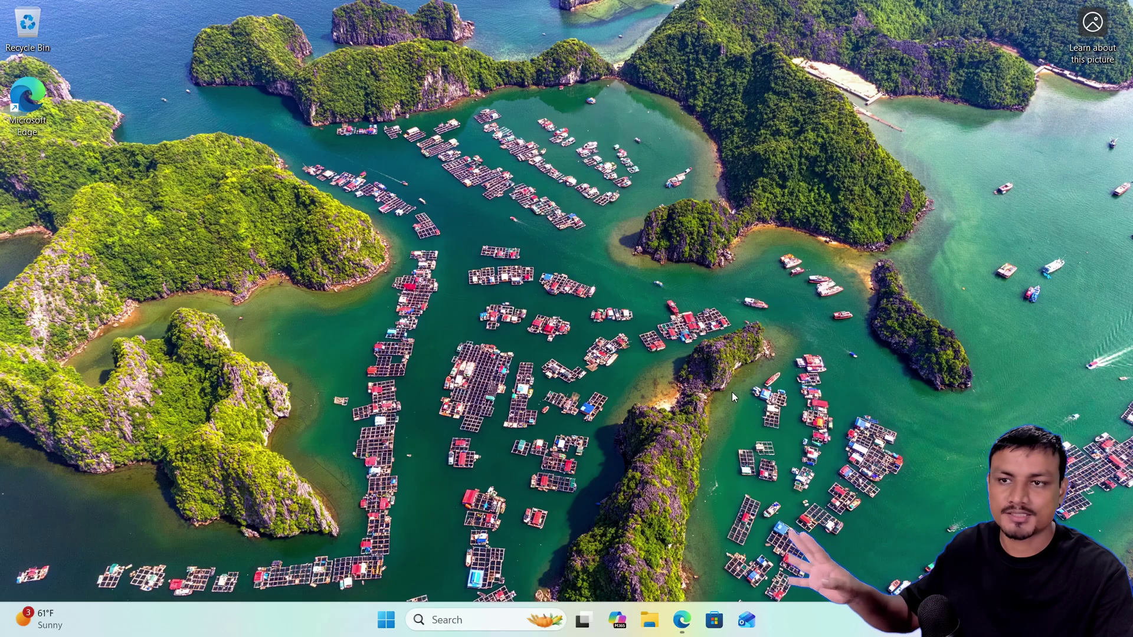
click(682, 620)
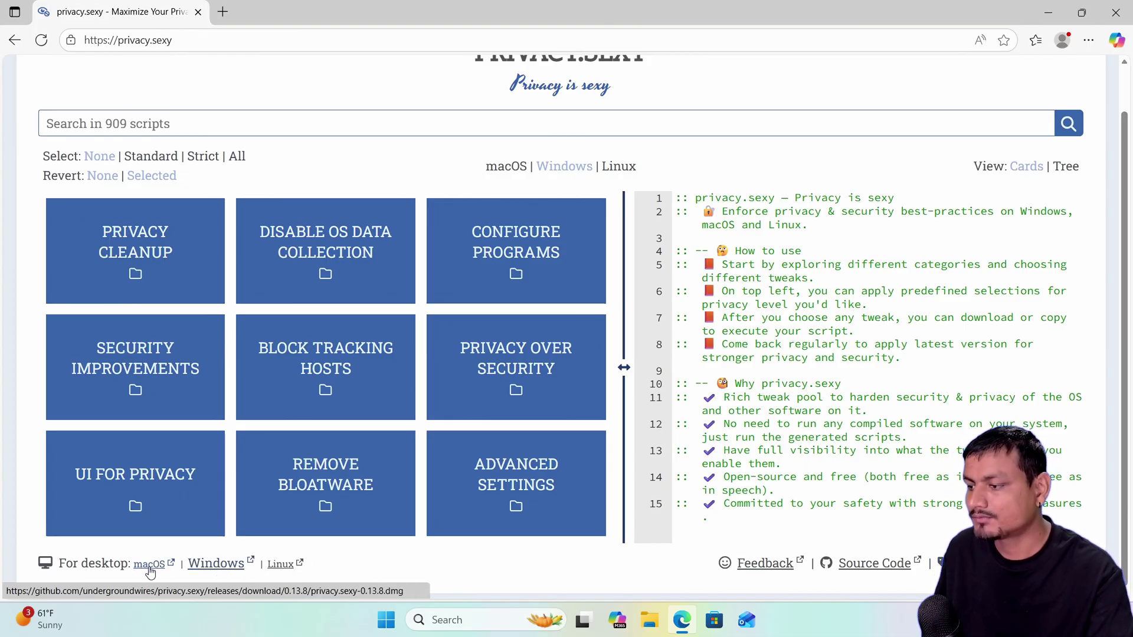
Step: Download and install the Windows desktop app, then close both Edge and the app
click(210, 565)
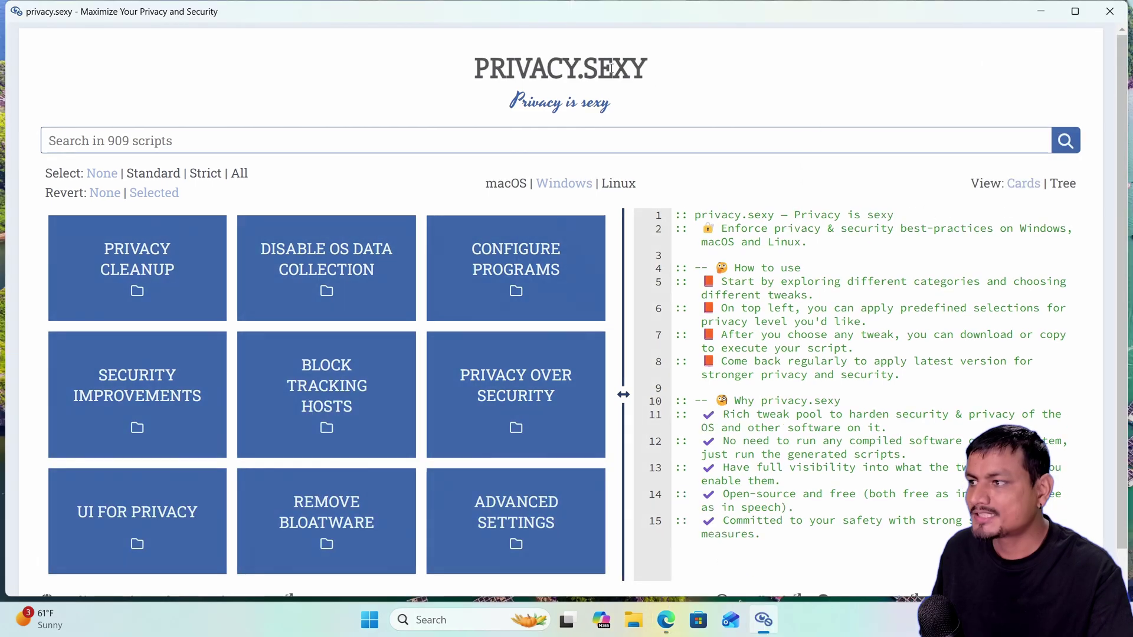
mouse_move(722, 11)
mouse_down()
mouse_move(683, 67)
mouse_move(704, 103)
mouse_move(752, 88)
mouse_move(710, 74)
mouse_move(713, 1)
mouse_up()
click(676, 624)
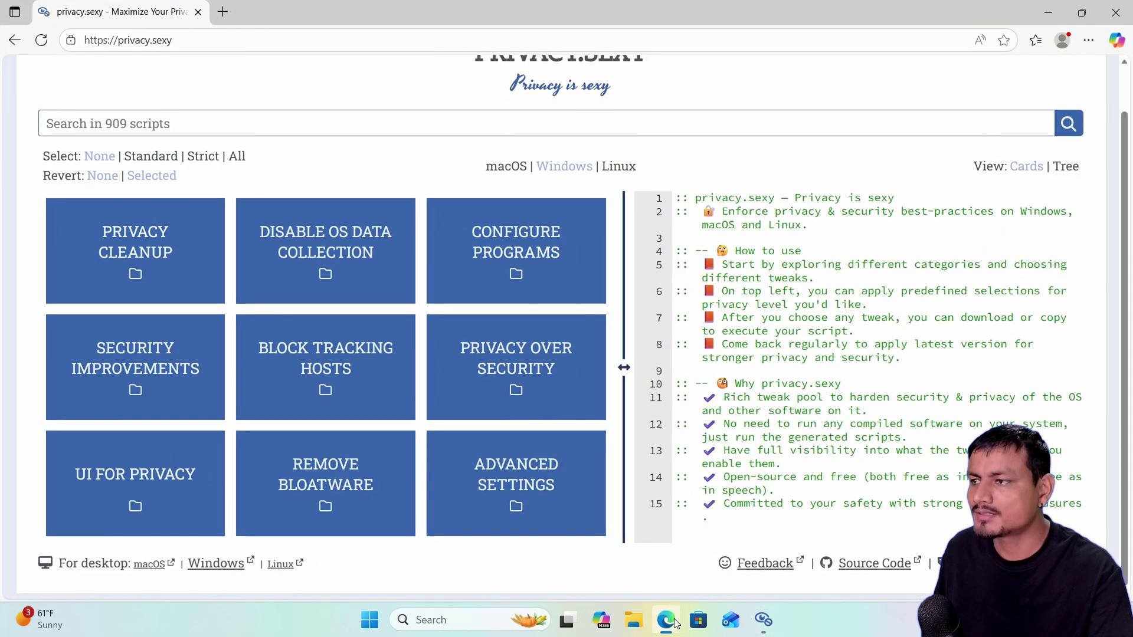
click(1114, 13)
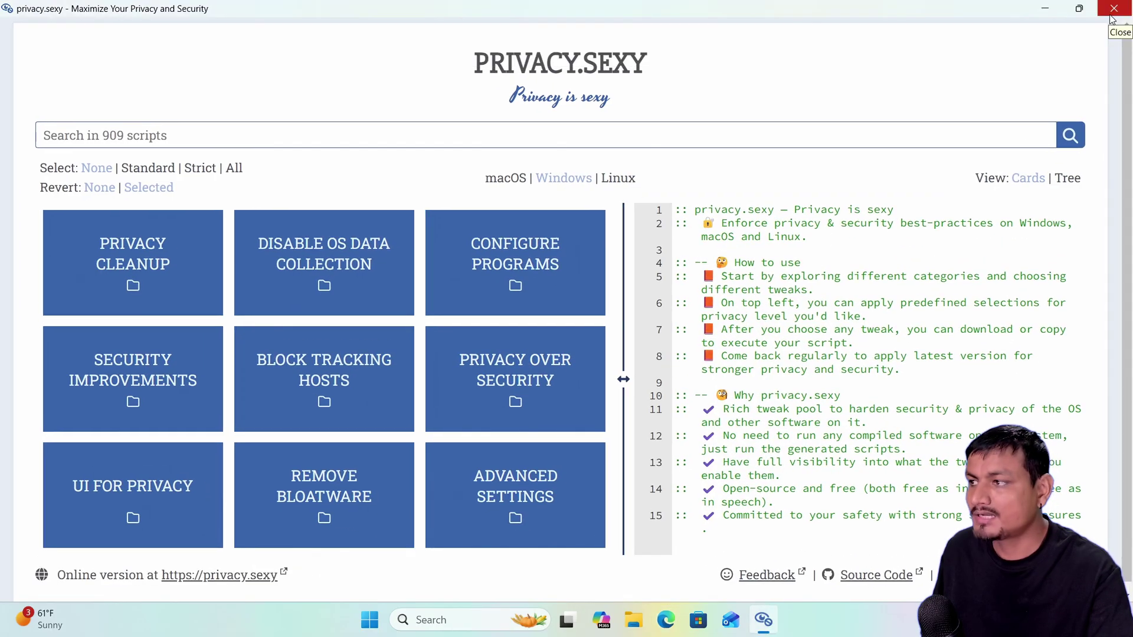
click(1113, 12)
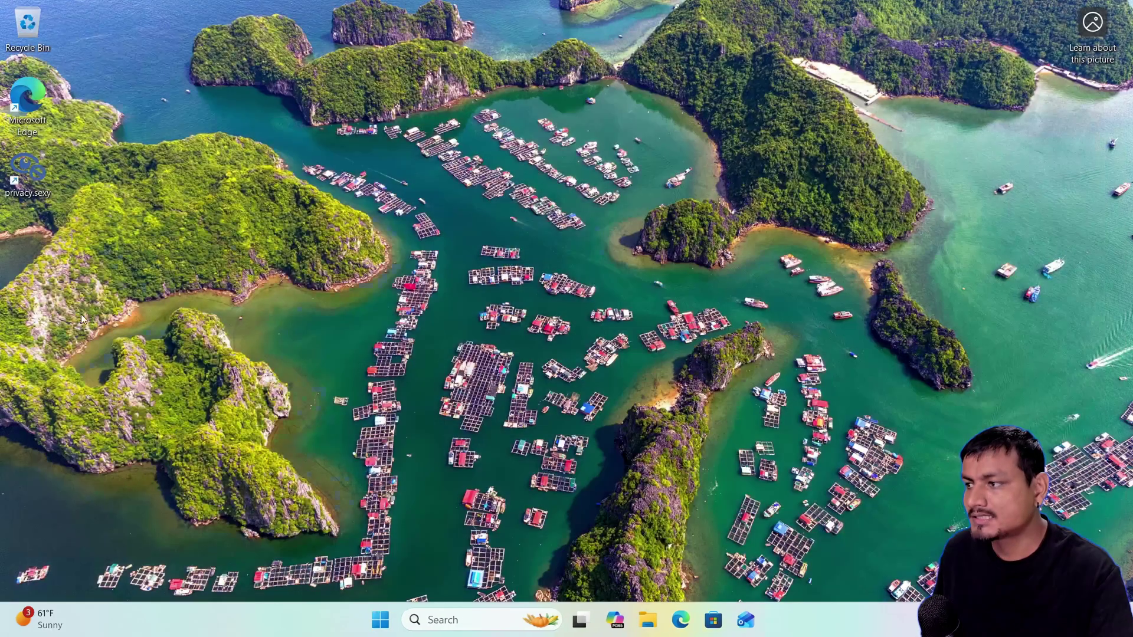
Step: Launch privacy.sexy from its desktop shortcut as administrator, approving the UAC prompt
right_click(26, 181)
click(118, 303)
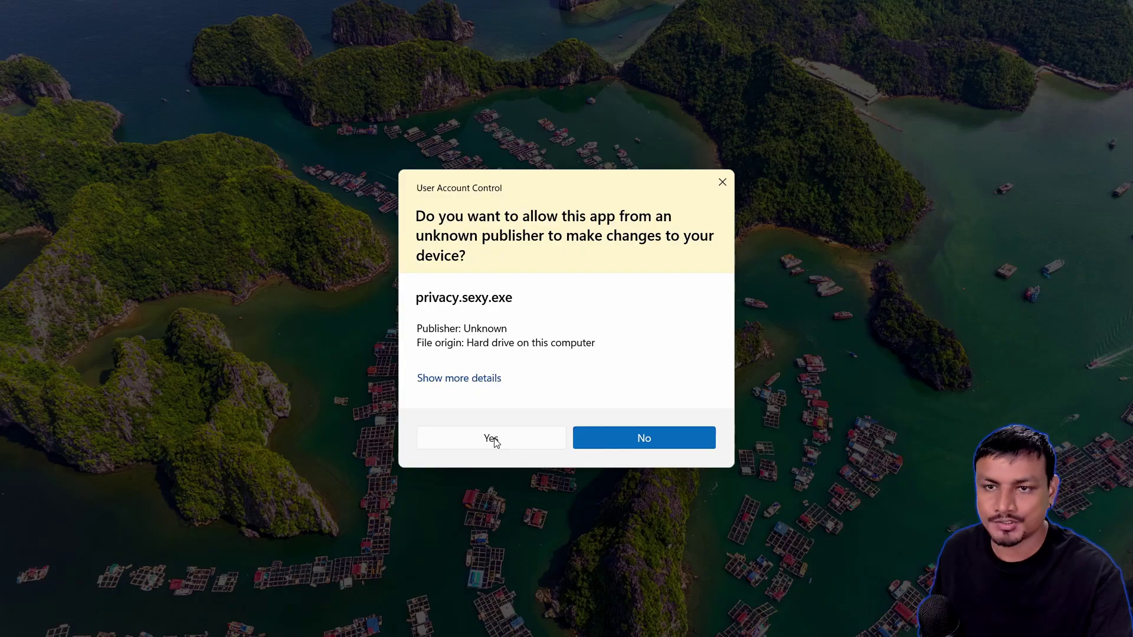
click(493, 439)
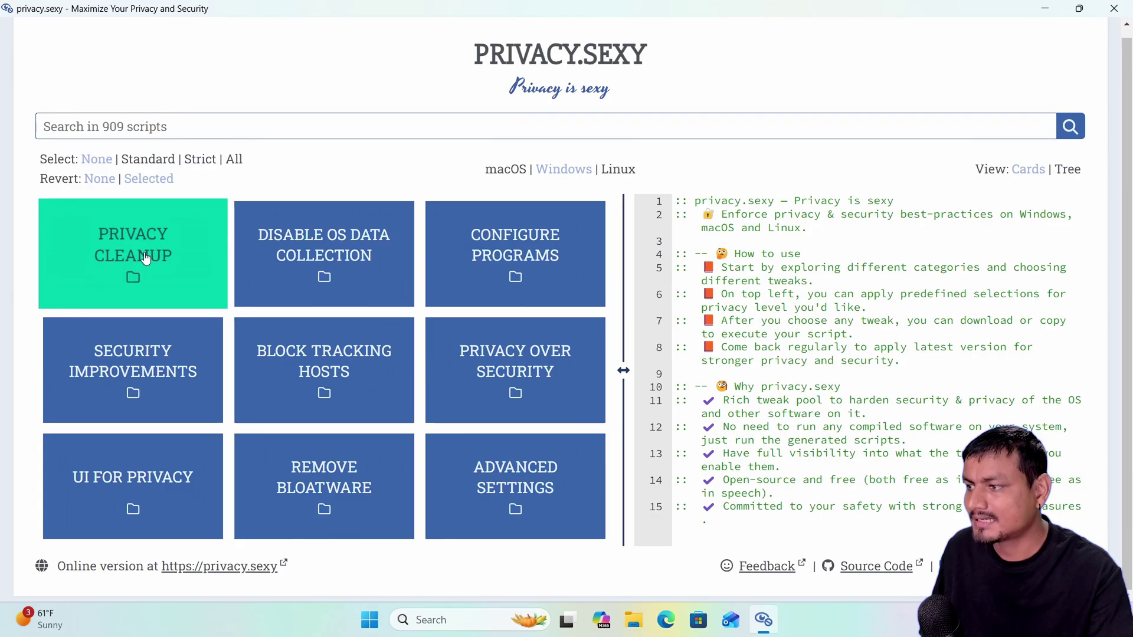
Step: Expand the Privacy Cleanup category and scroll through its scripts
click(147, 258)
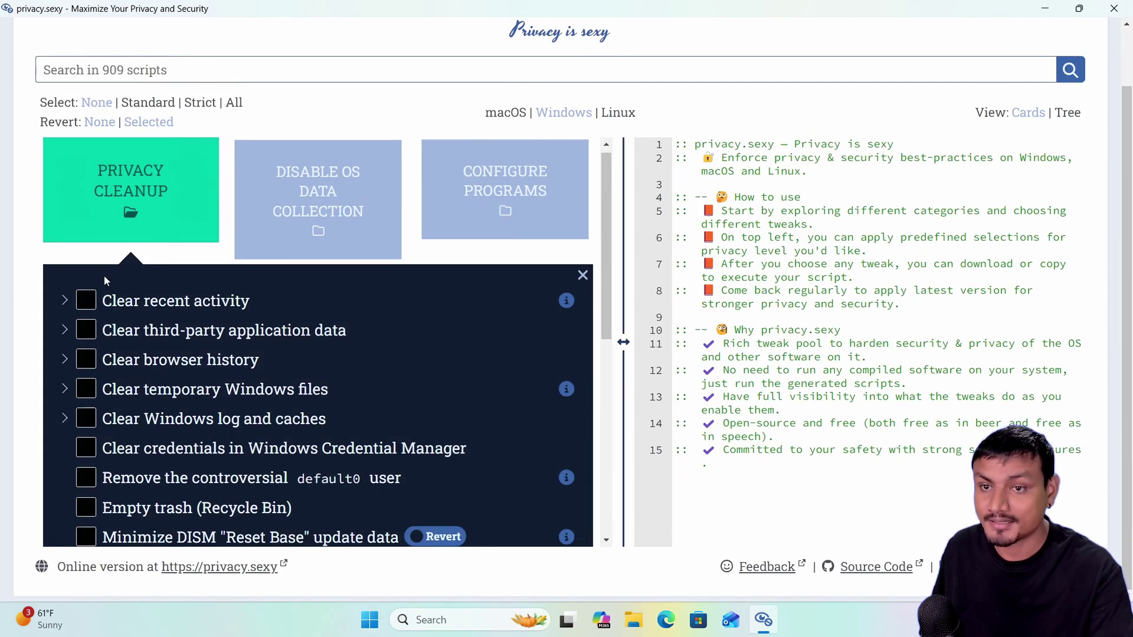
scroll(166, 237, down, 1)
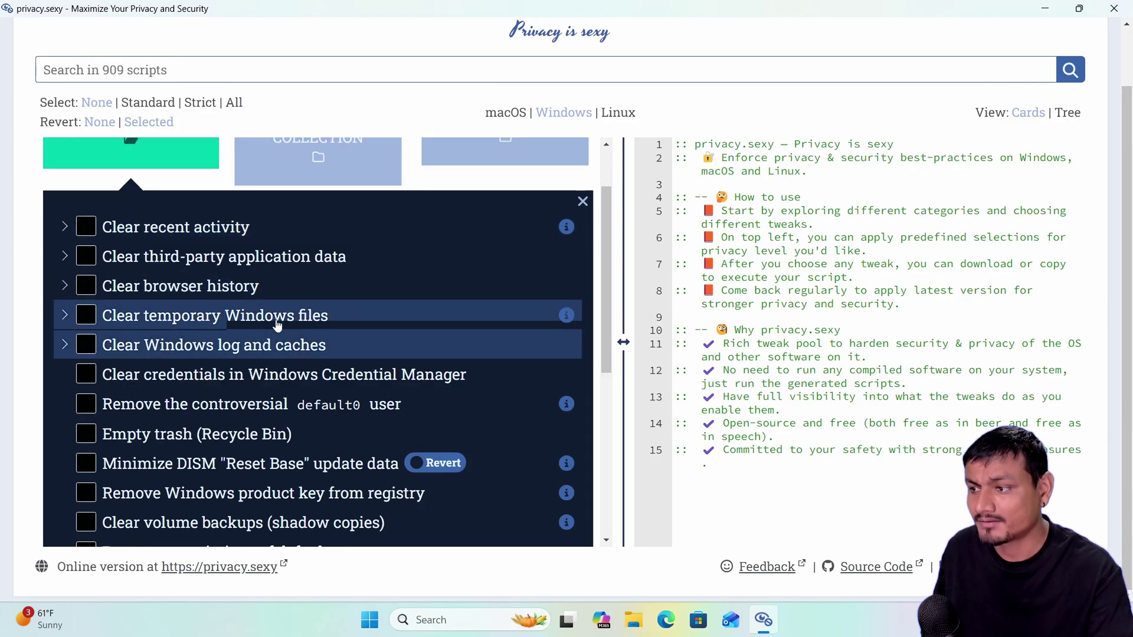
scroll(266, 366, down, 3)
scroll(258, 346, up, 2)
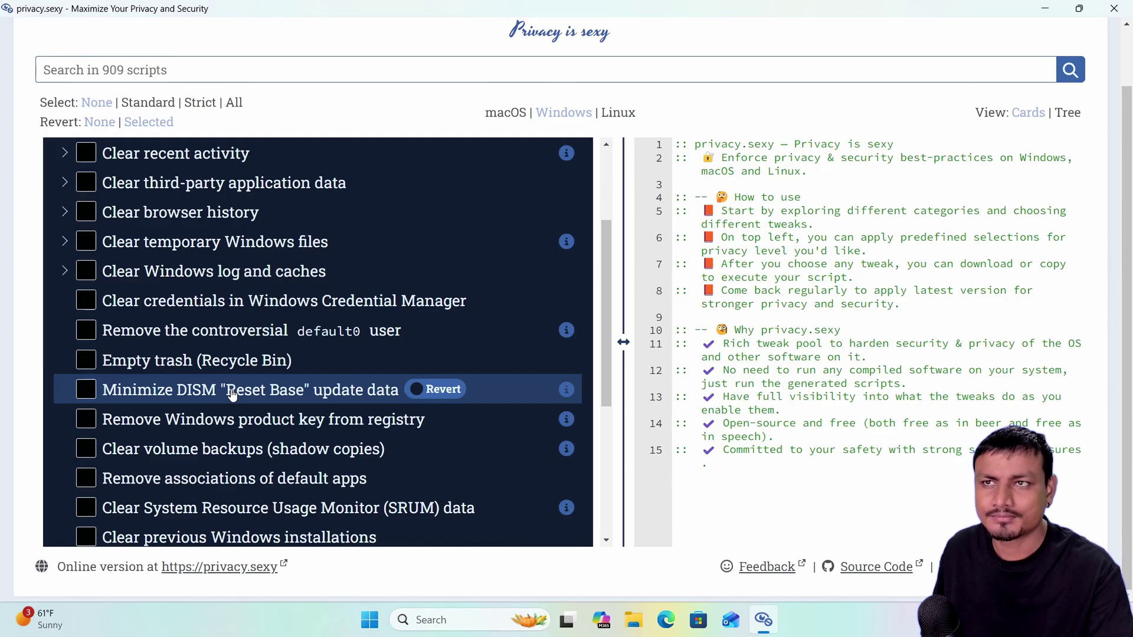
scroll(211, 394, up, 2)
Step: Browse Disable OS Data Collection's personal information and CEIP groups, then switch to macOS
click(292, 236)
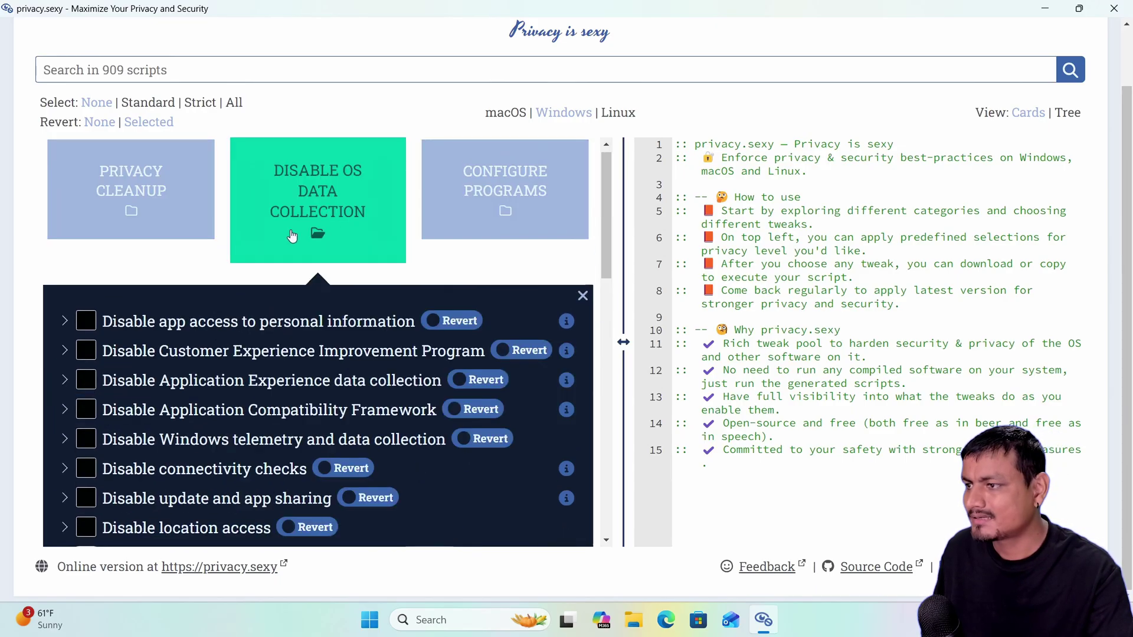
scroll(167, 244, down, 1)
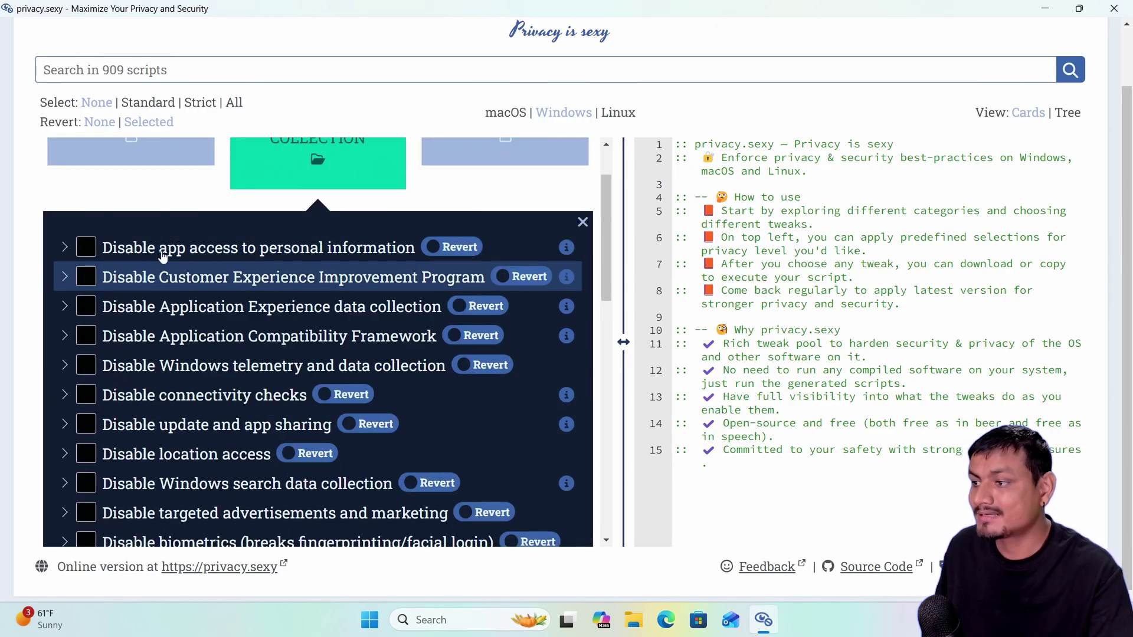
click(63, 248)
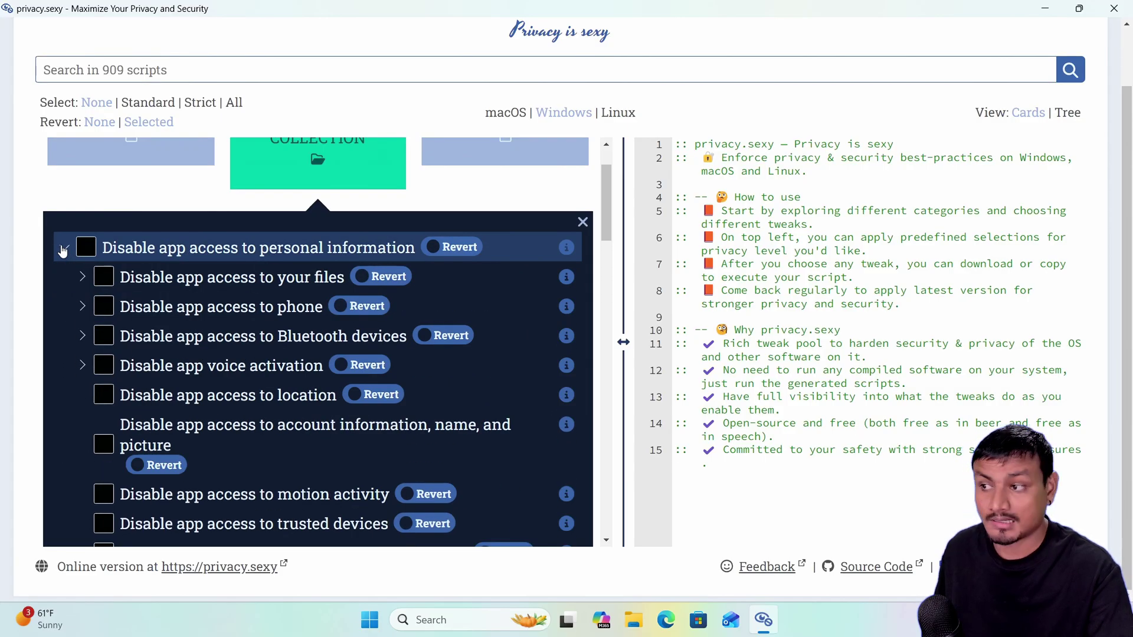
scroll(159, 342, down, 2)
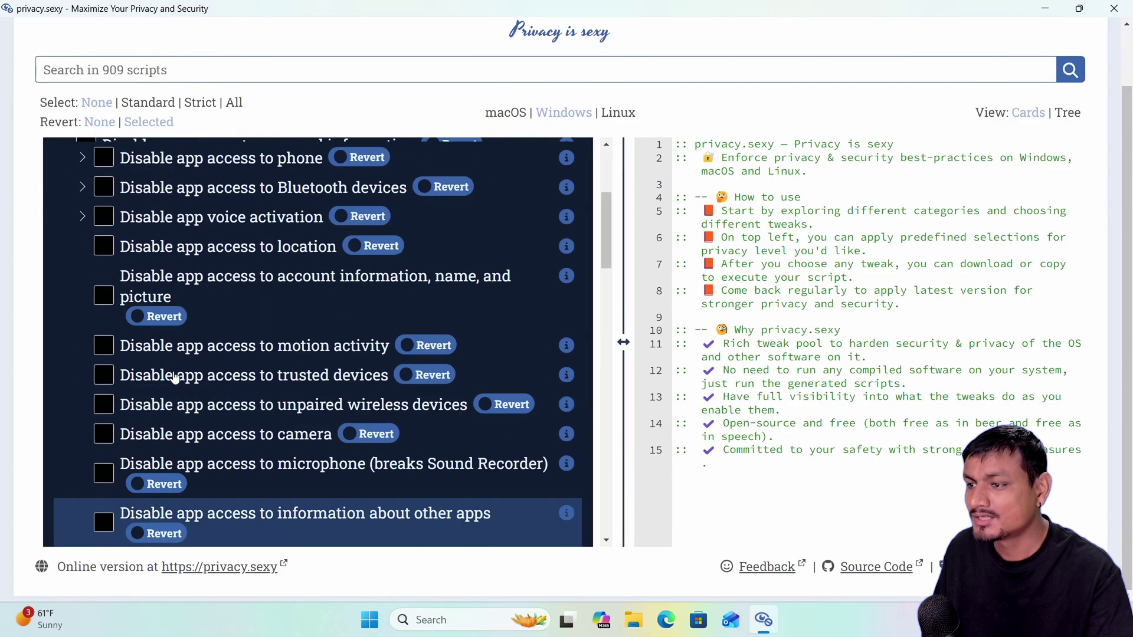
scroll(175, 377, up, 3)
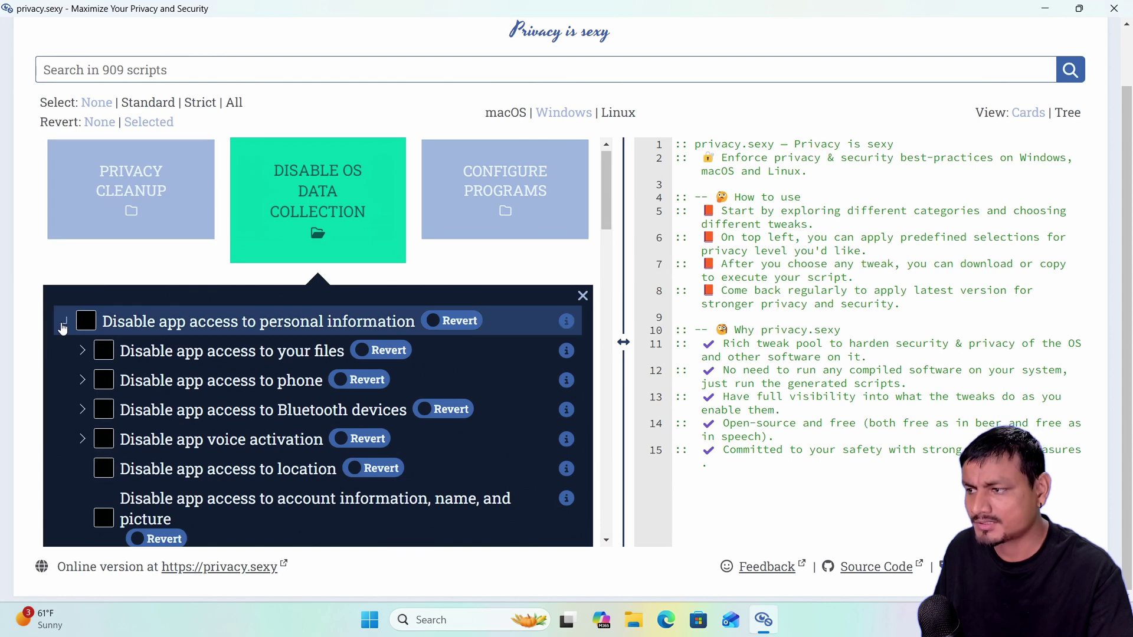
click(64, 325)
scroll(64, 236, down, 2)
click(64, 204)
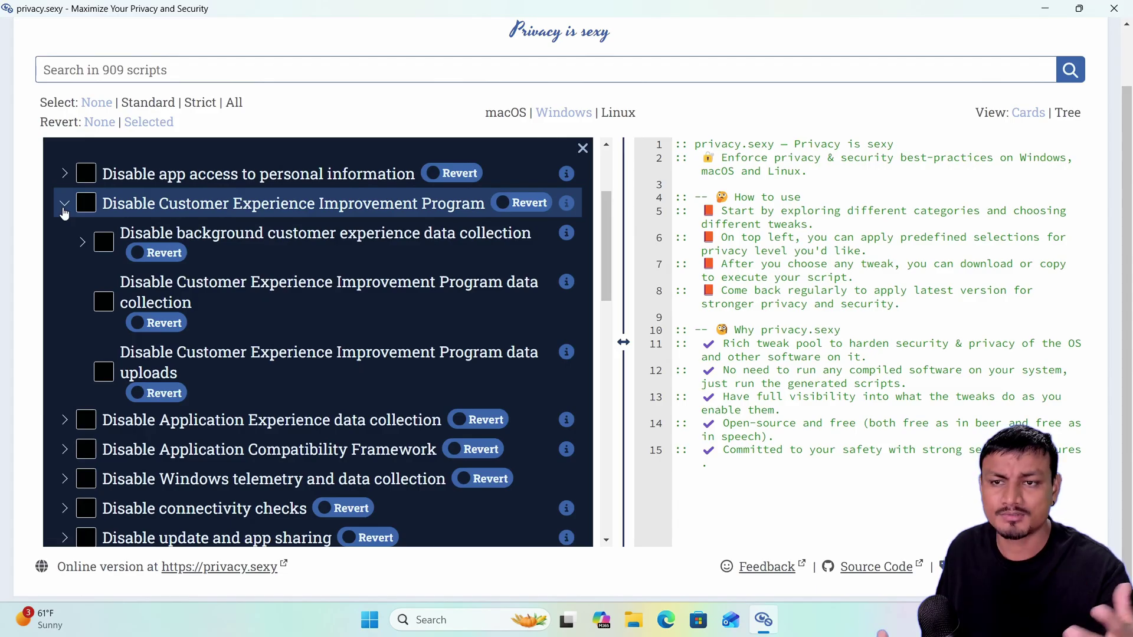
click(65, 206)
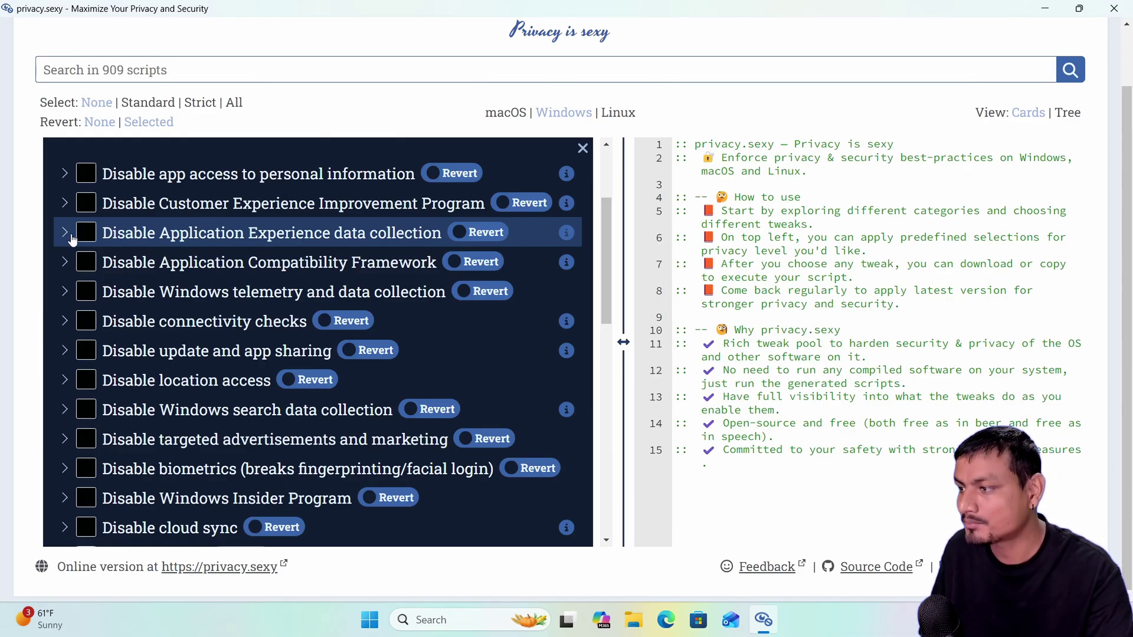
scroll(68, 242, up, 3)
click(507, 121)
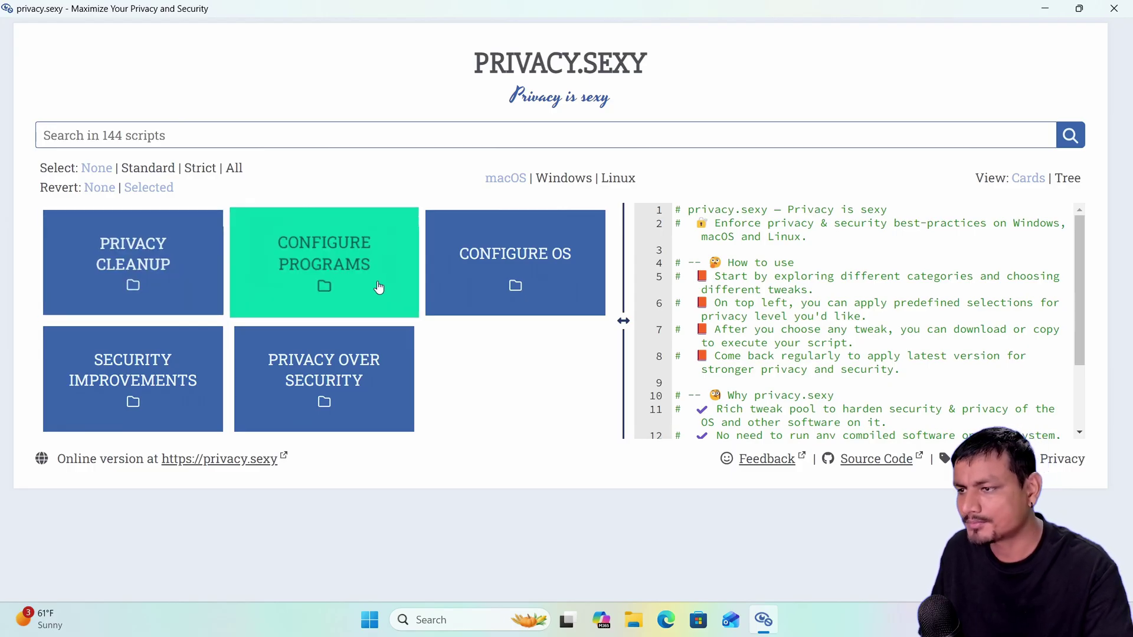
Step: Browse the macOS Configure Programs, Configure OS and Security Improvements categories
click(346, 272)
click(473, 258)
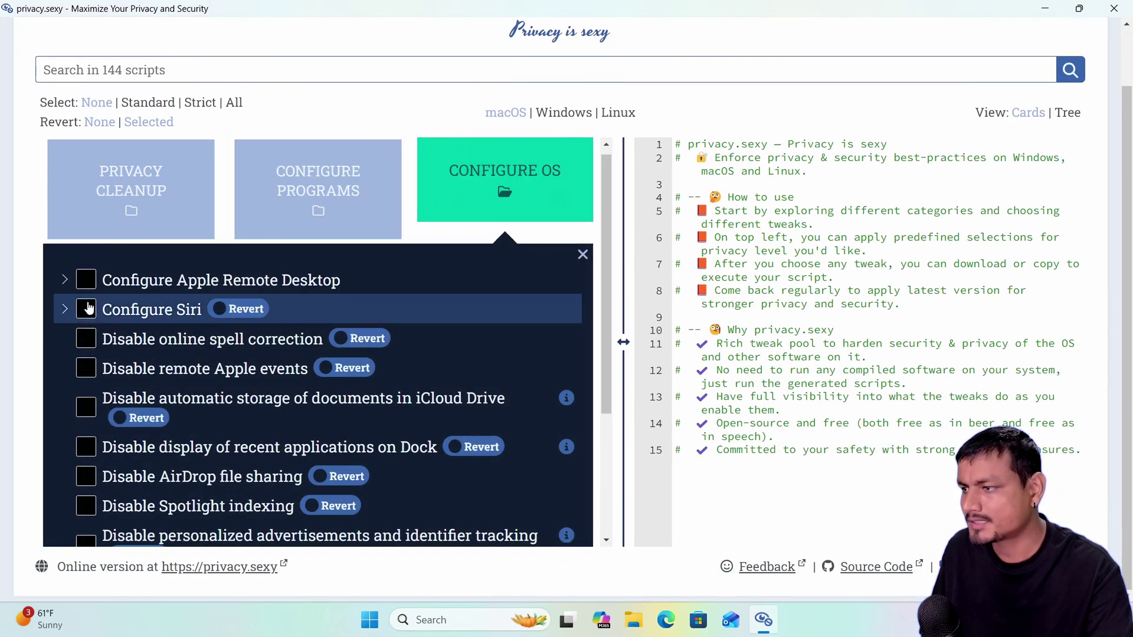
click(584, 264)
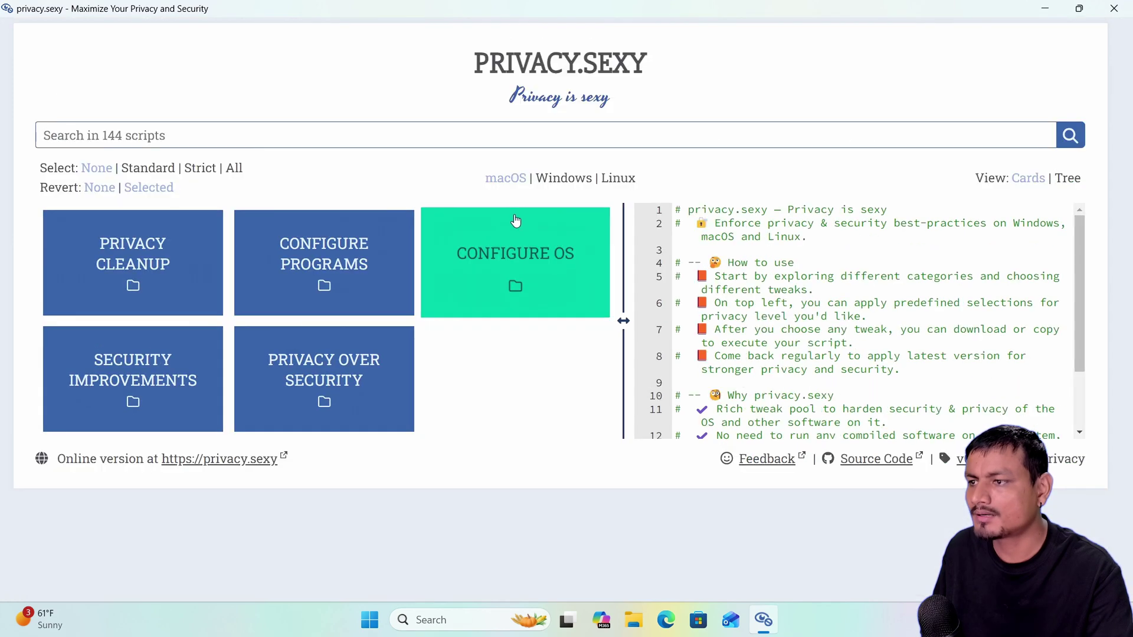
click(158, 384)
scroll(178, 384, down, 1)
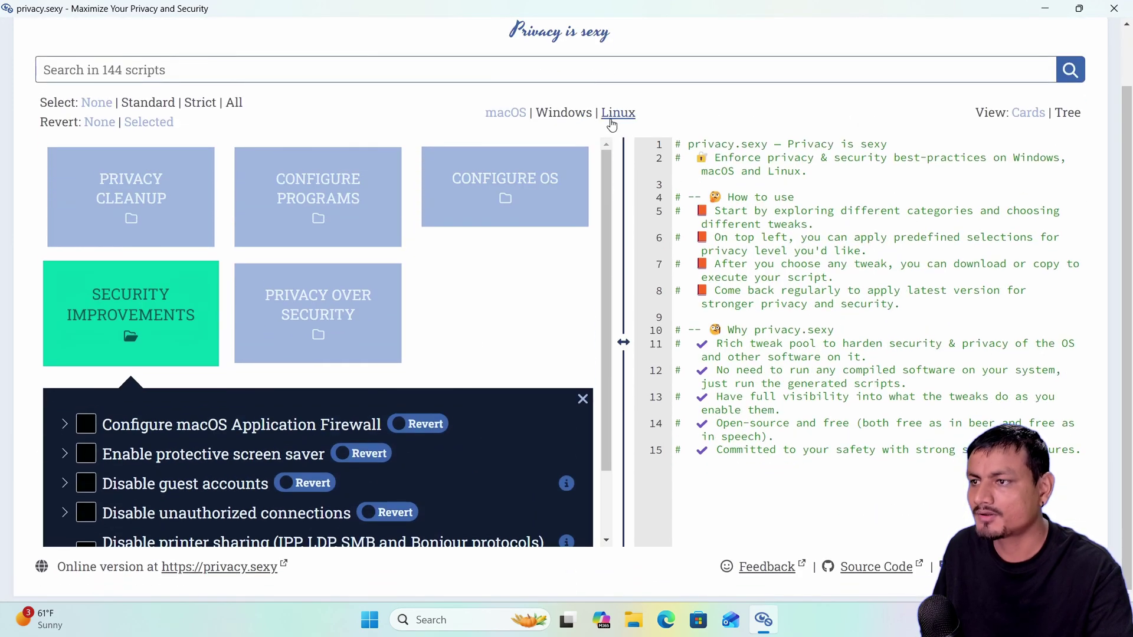
Step: Browse the Linux categories, then return to Windows and list its categories as a tree
click(612, 121)
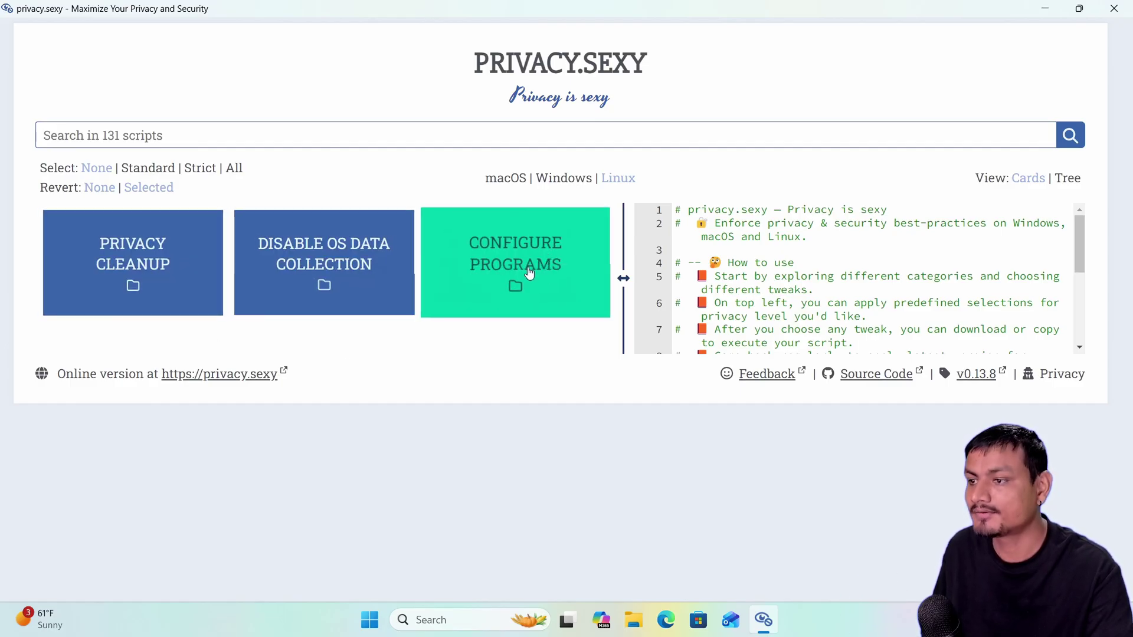
click(502, 307)
click(324, 277)
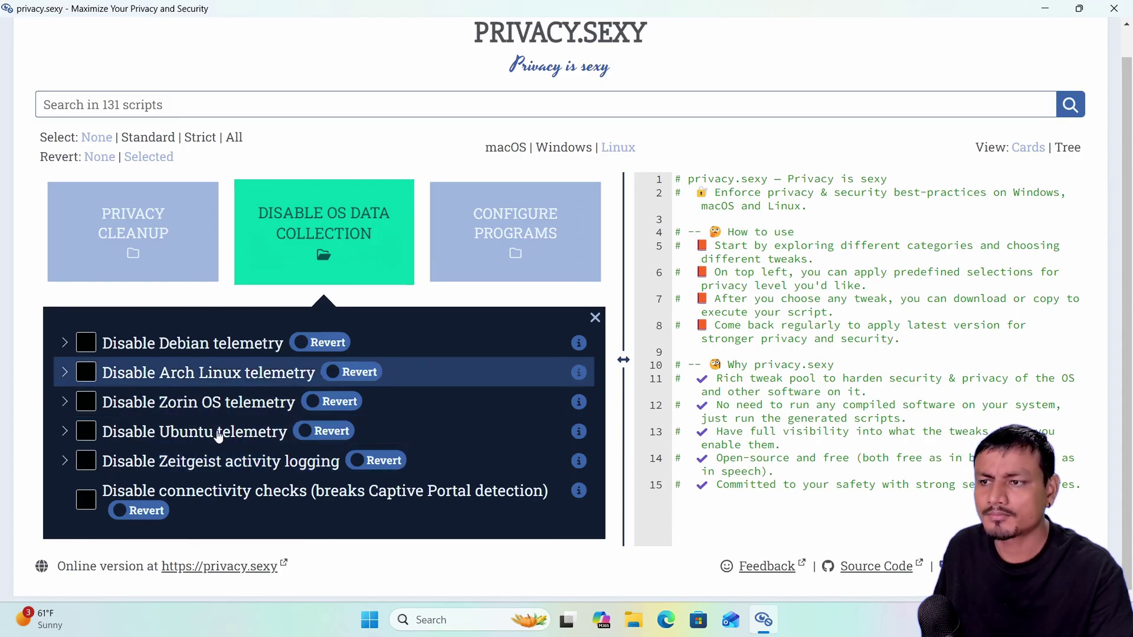
click(584, 145)
click(1063, 176)
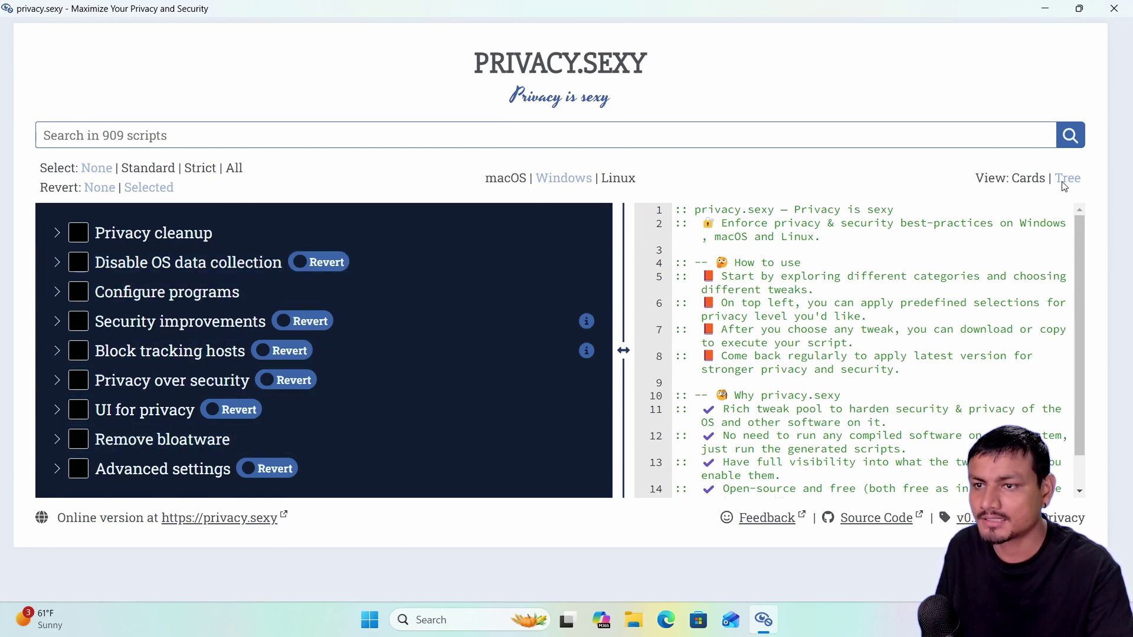
Step: Briefly view the Privacy Cleanup category in card view, then return to tree view
click(1030, 178)
click(157, 289)
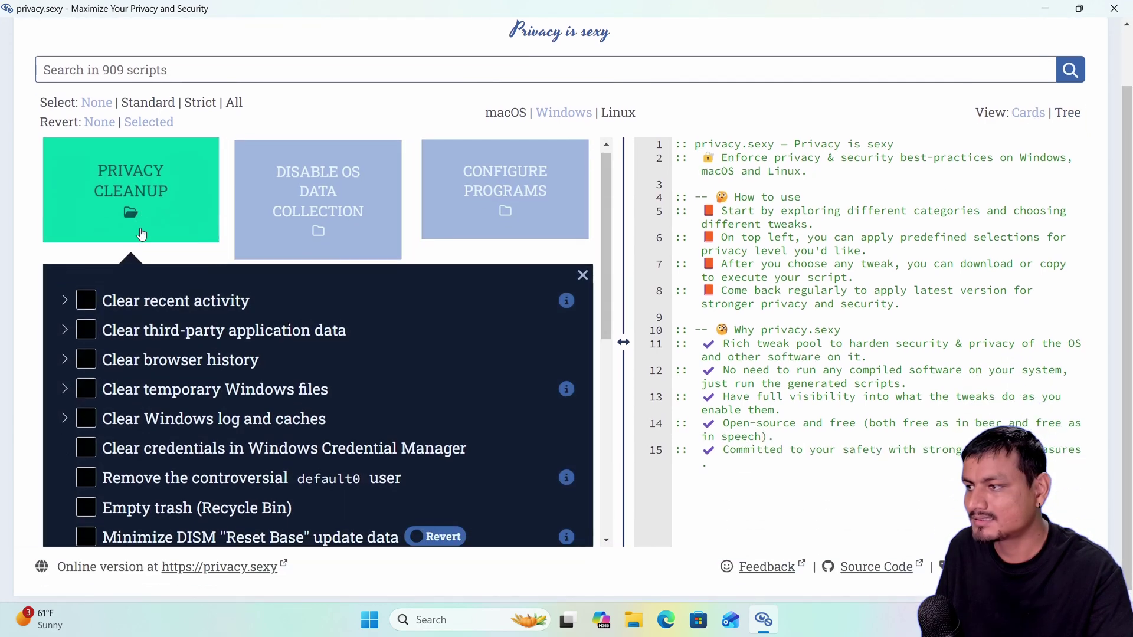
click(139, 201)
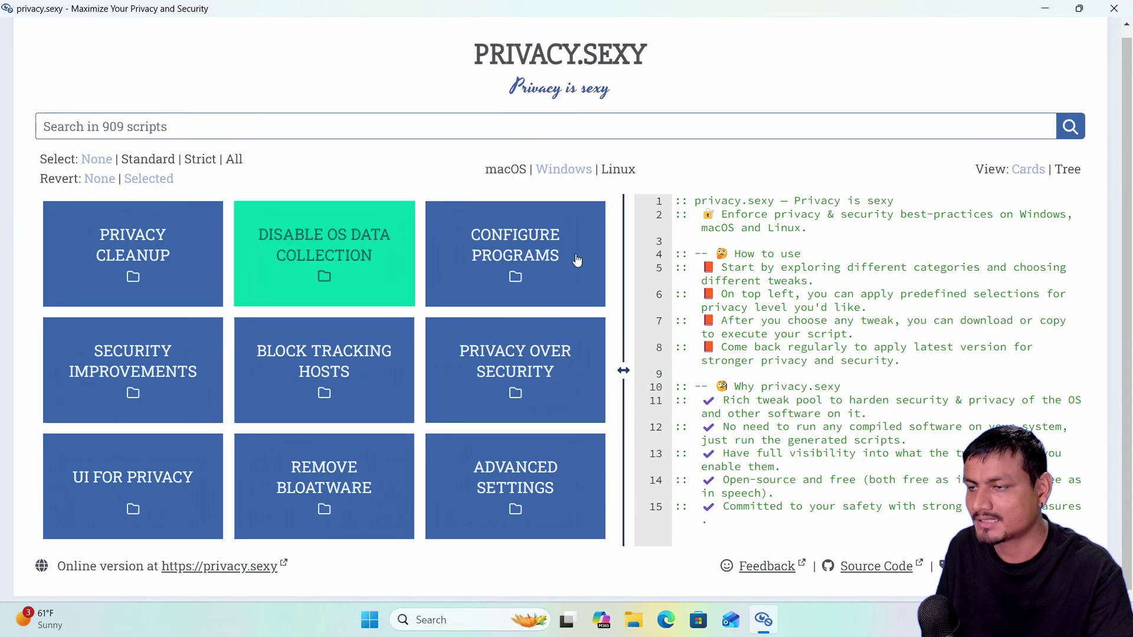
click(1068, 178)
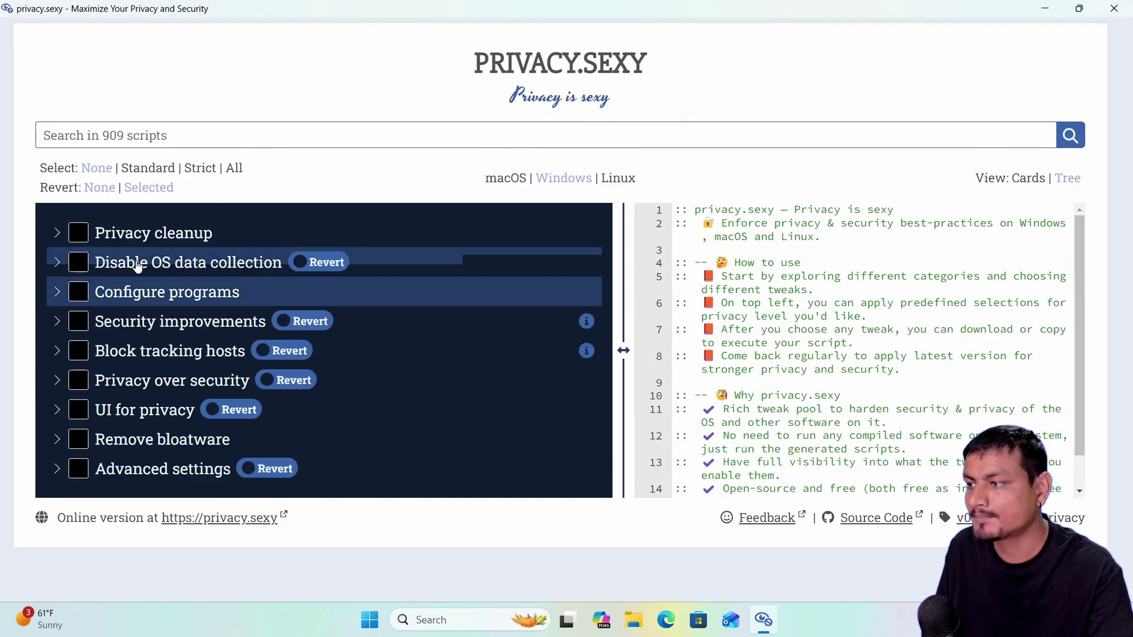
Step: Check all eight categories from Privacy cleanup to Remove bloatware, leaving Advanced settings unchecked
click(79, 233)
click(79, 262)
click(80, 293)
click(78, 321)
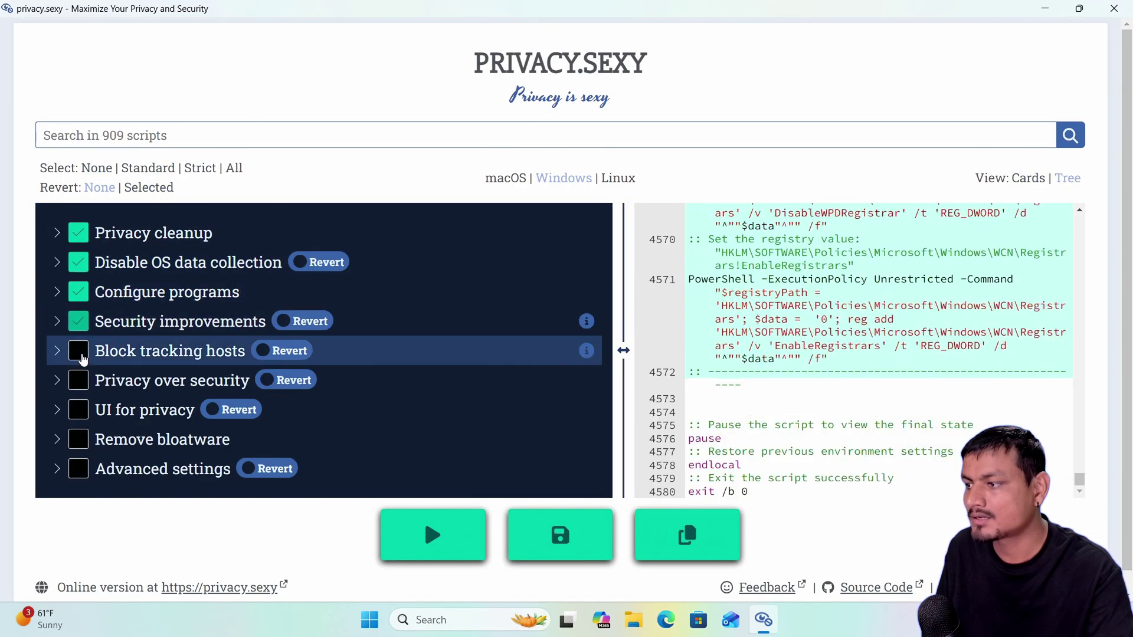
click(78, 351)
click(79, 380)
click(79, 411)
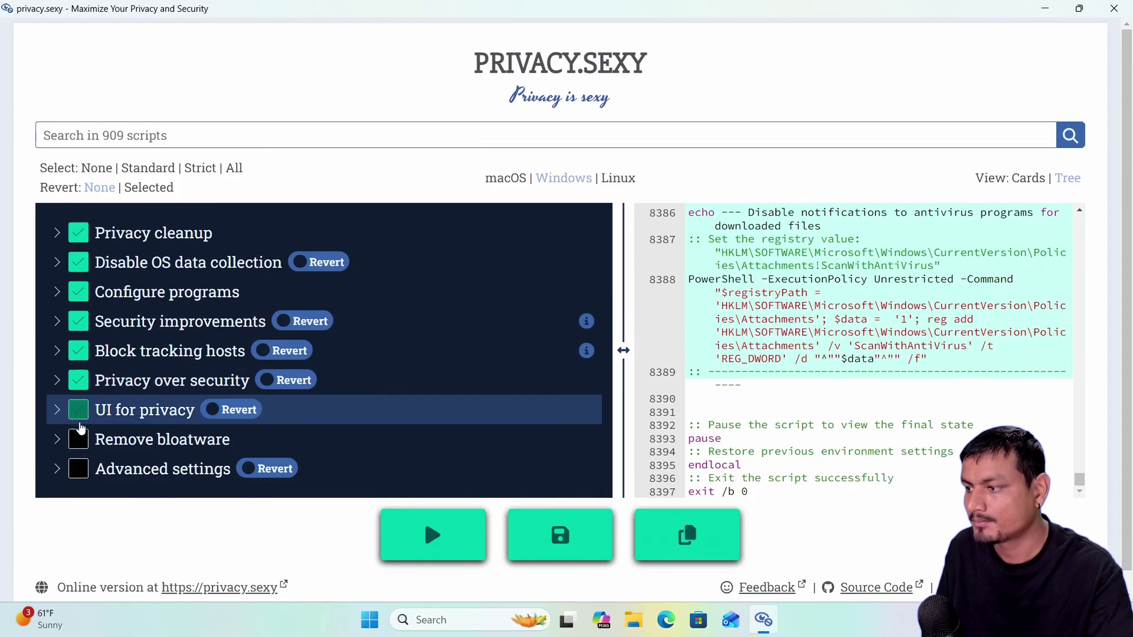
click(80, 442)
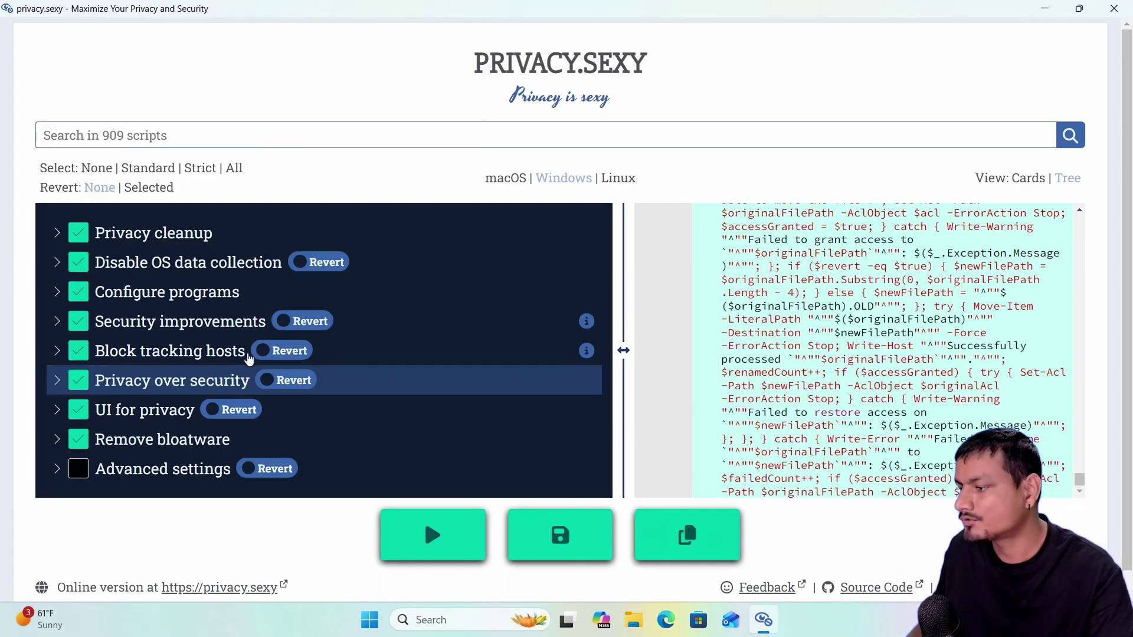
click(65, 471)
scroll(68, 366, down, 2)
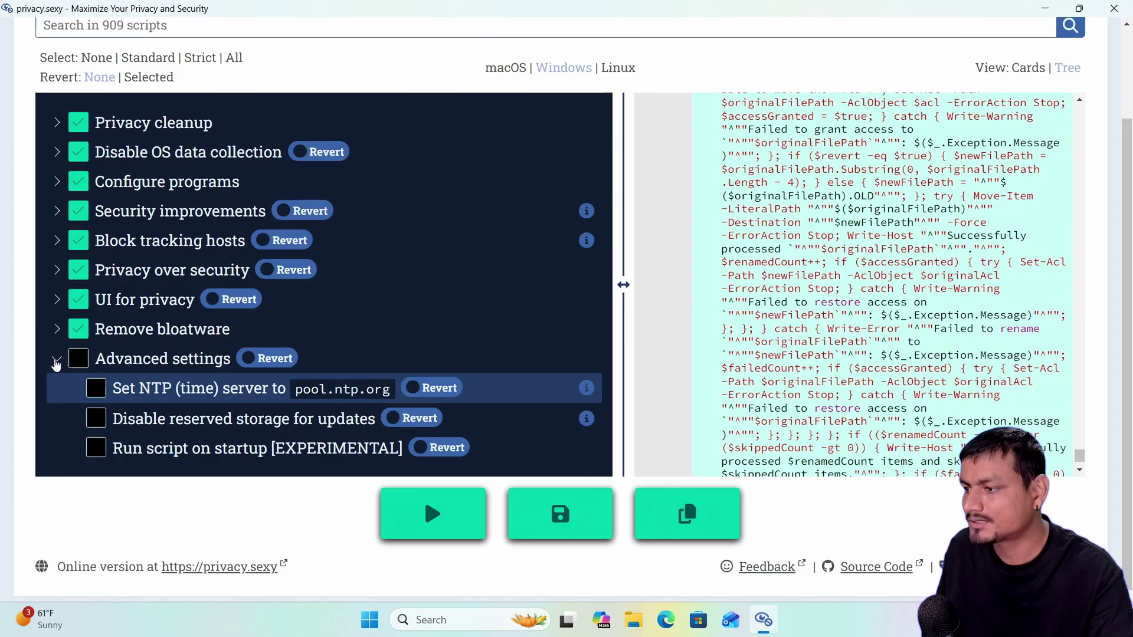
click(55, 364)
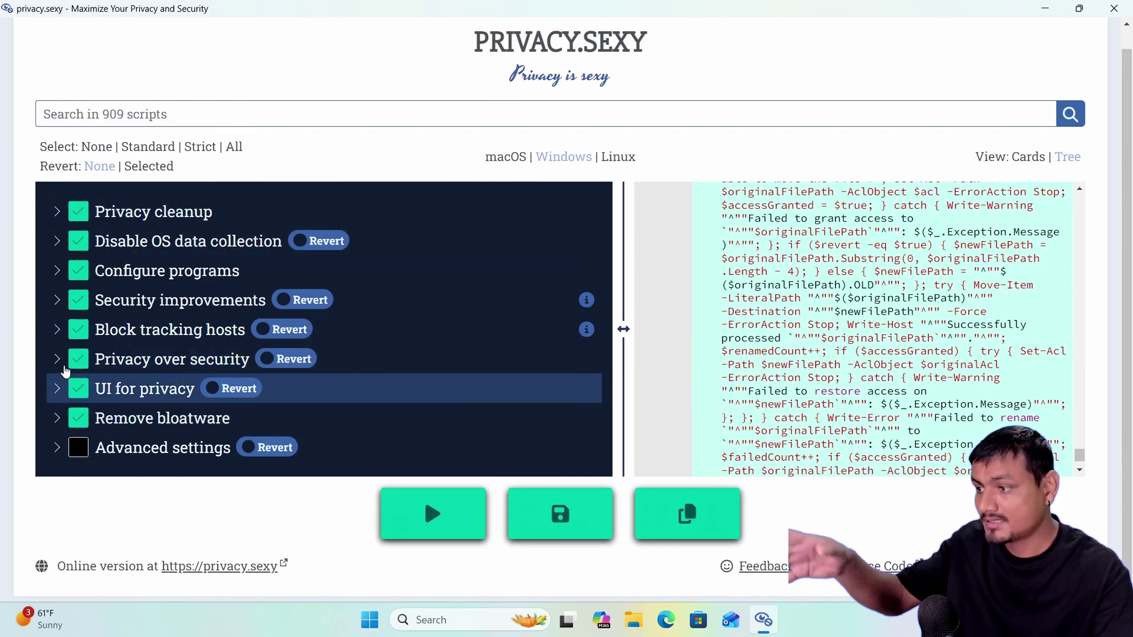
click(57, 360)
scroll(100, 319, down, 2)
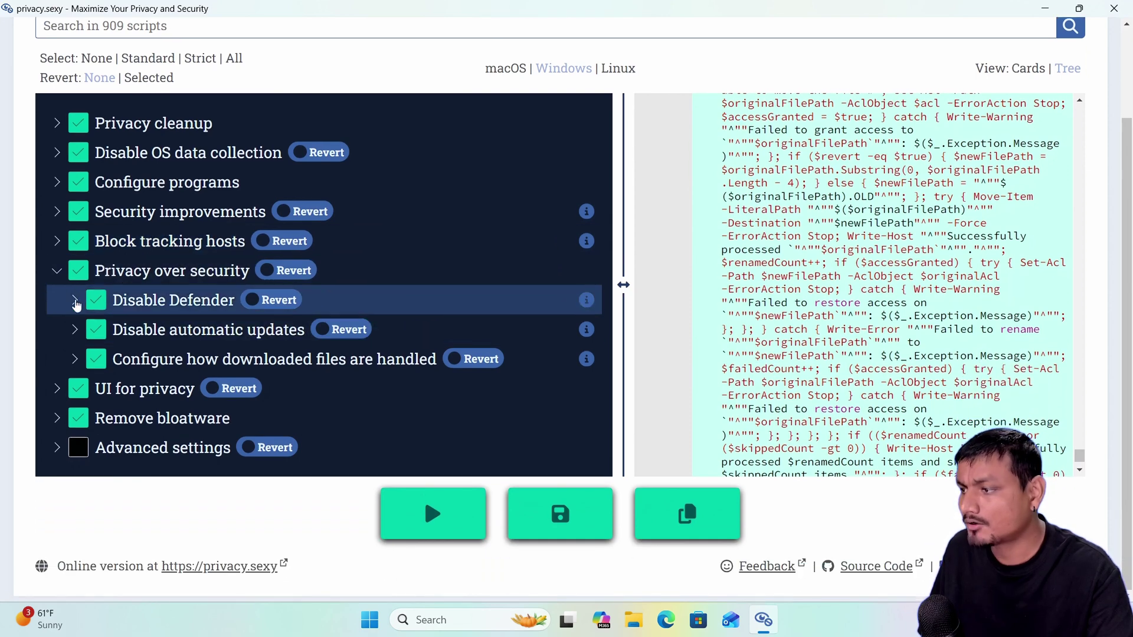
click(76, 301)
scroll(80, 284, down, 3)
click(92, 183)
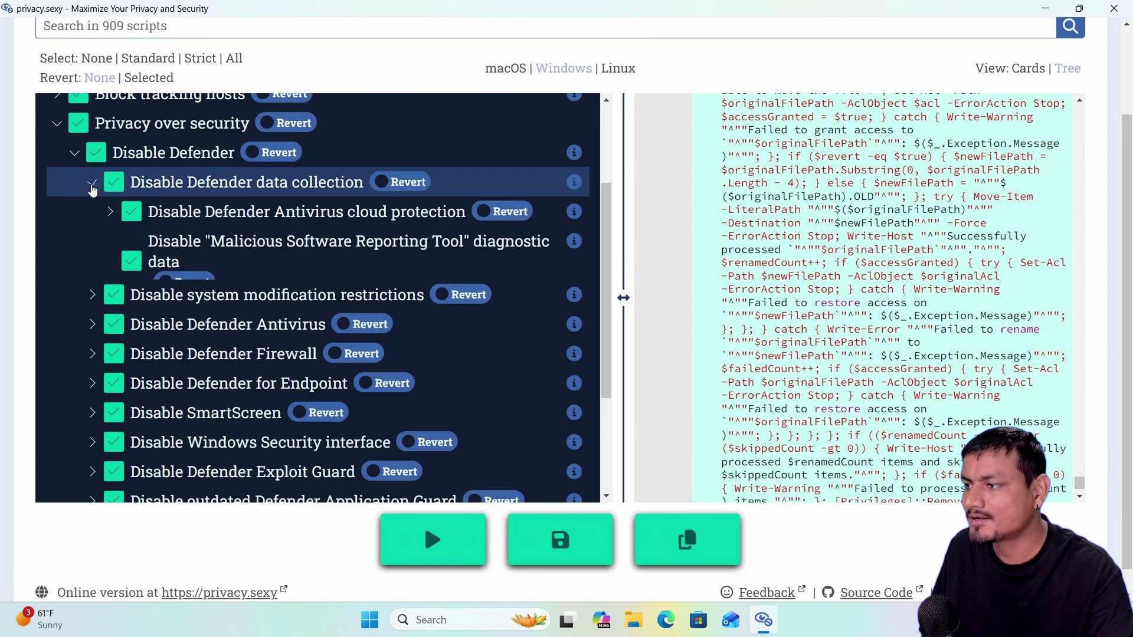
click(110, 213)
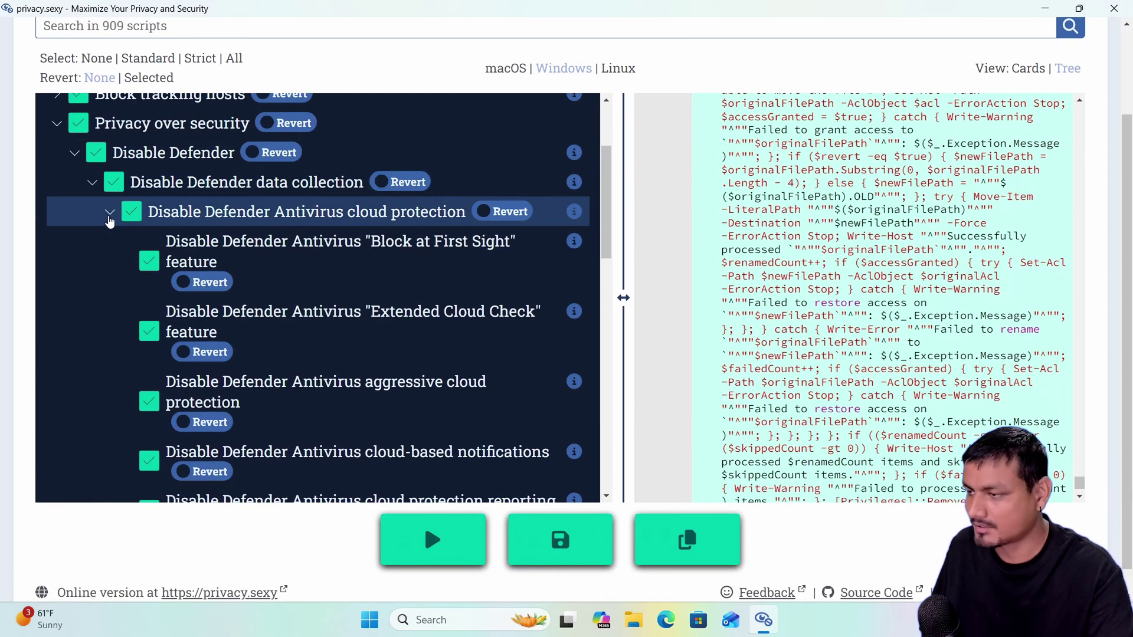
click(110, 218)
click(110, 218)
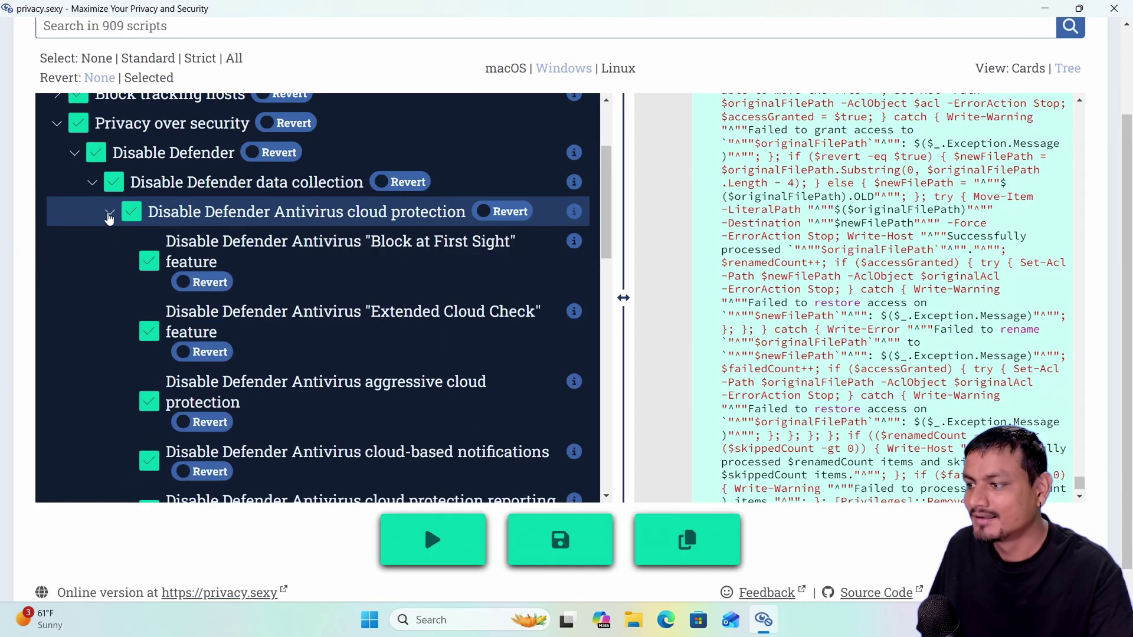
click(110, 218)
click(74, 153)
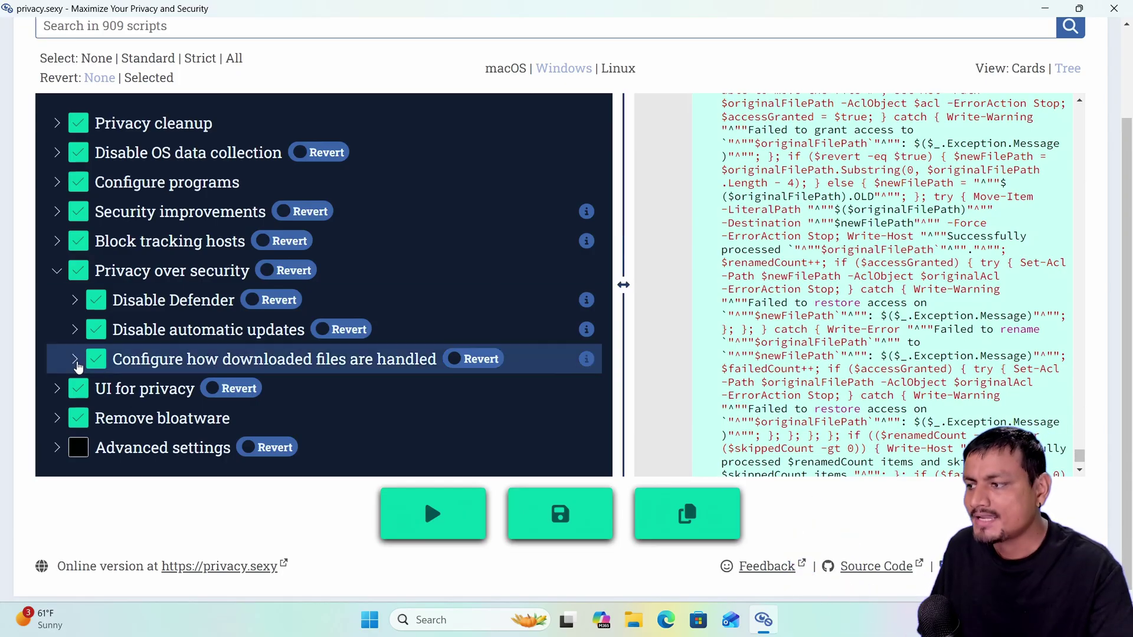
click(75, 360)
scroll(78, 331, down, 2)
click(57, 444)
scroll(76, 295, down, 5)
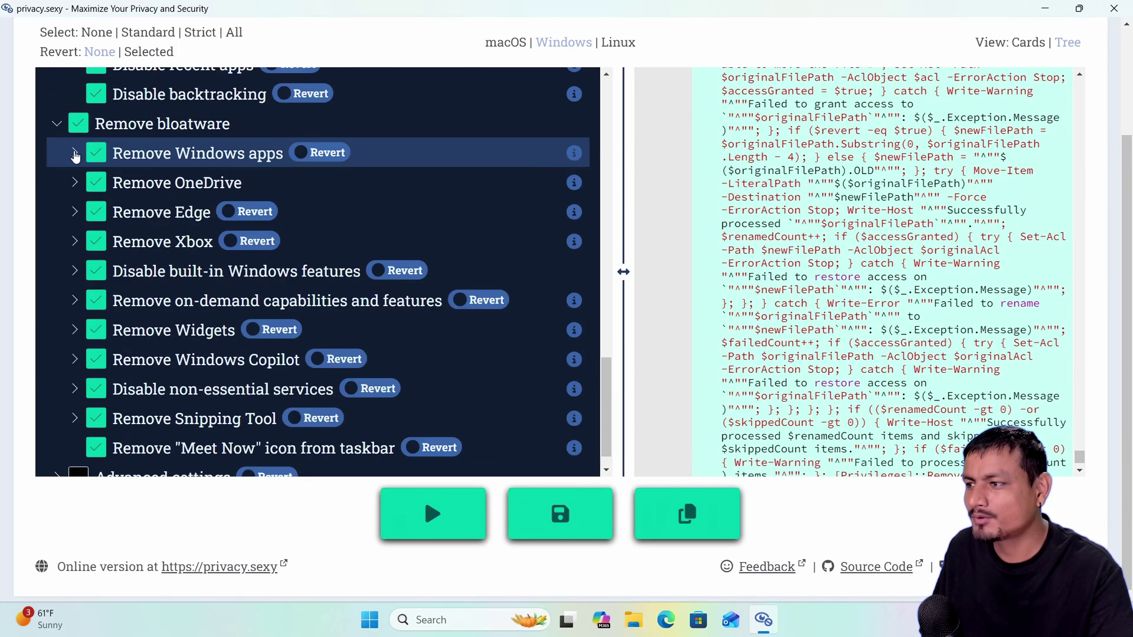
click(75, 155)
scroll(82, 193, down, 3)
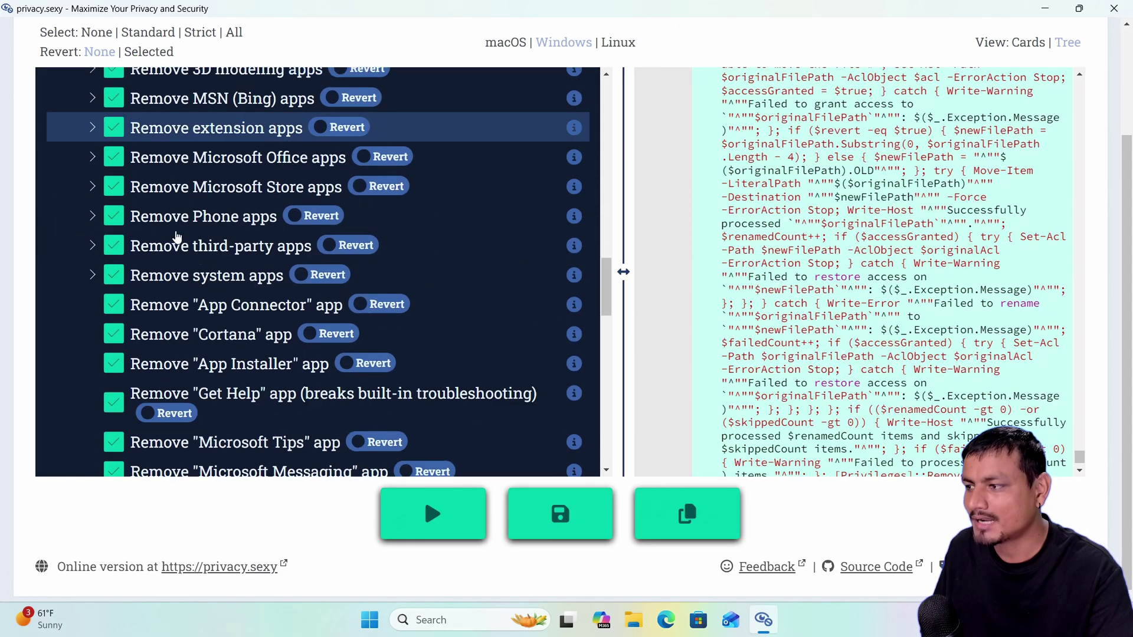
scroll(177, 261, down, 4)
scroll(185, 275, down, 7)
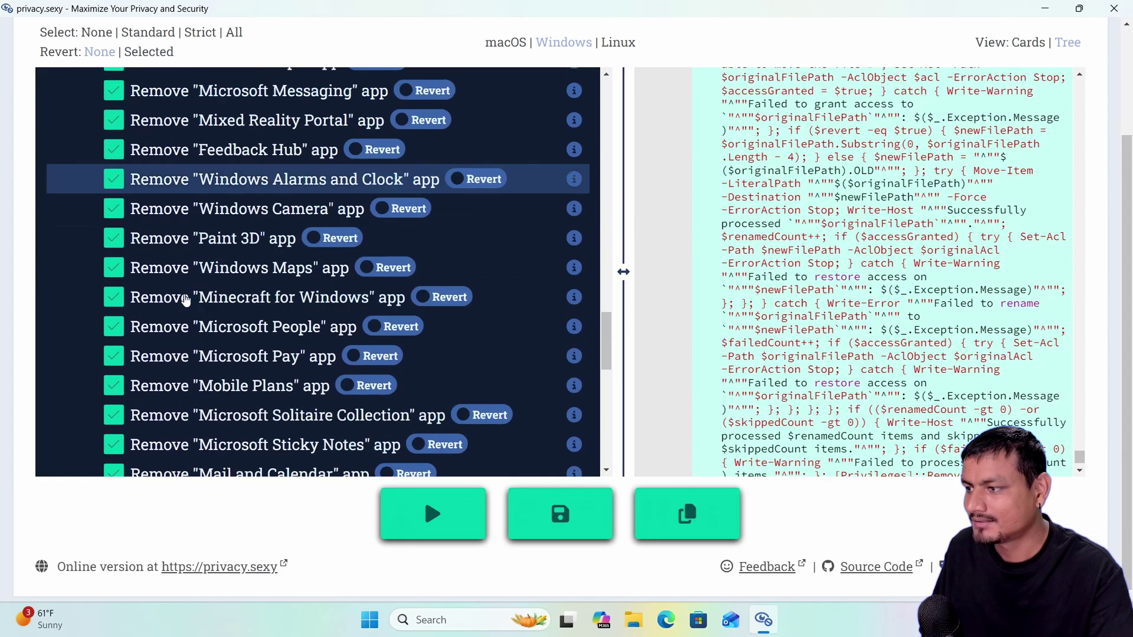
scroll(293, 311, down, 2)
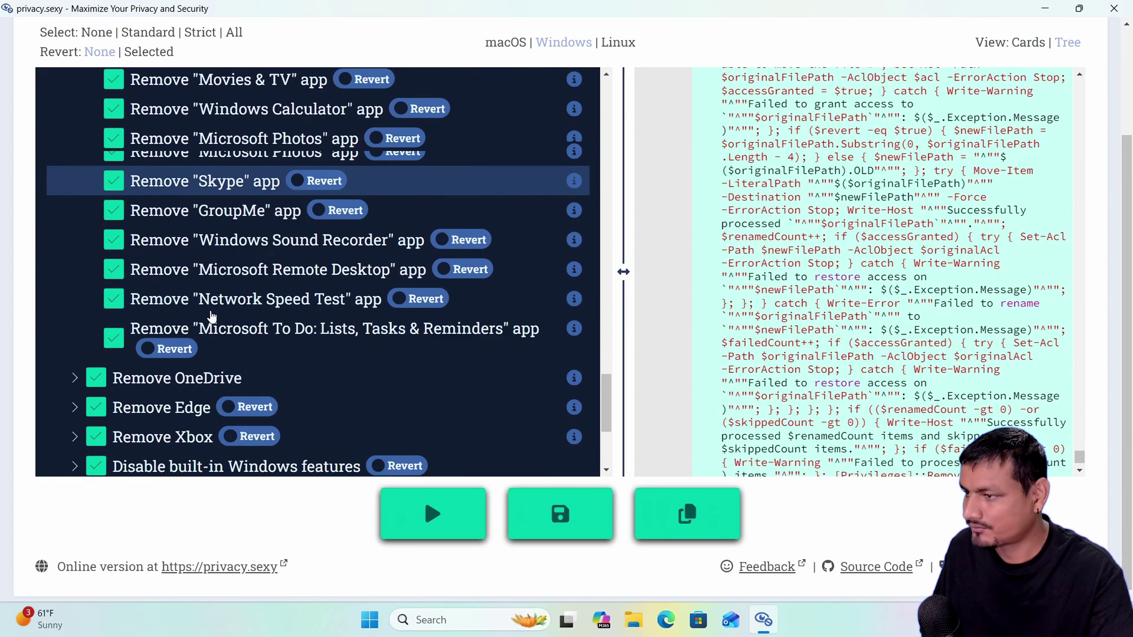
scroll(301, 324, up, 3)
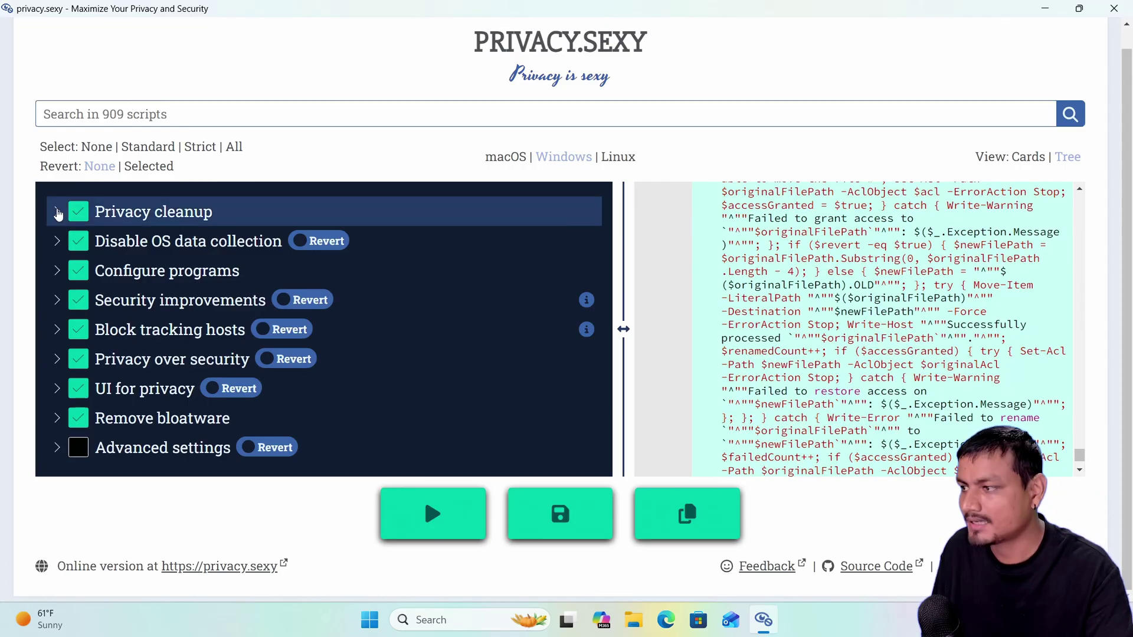
click(57, 213)
click(75, 242)
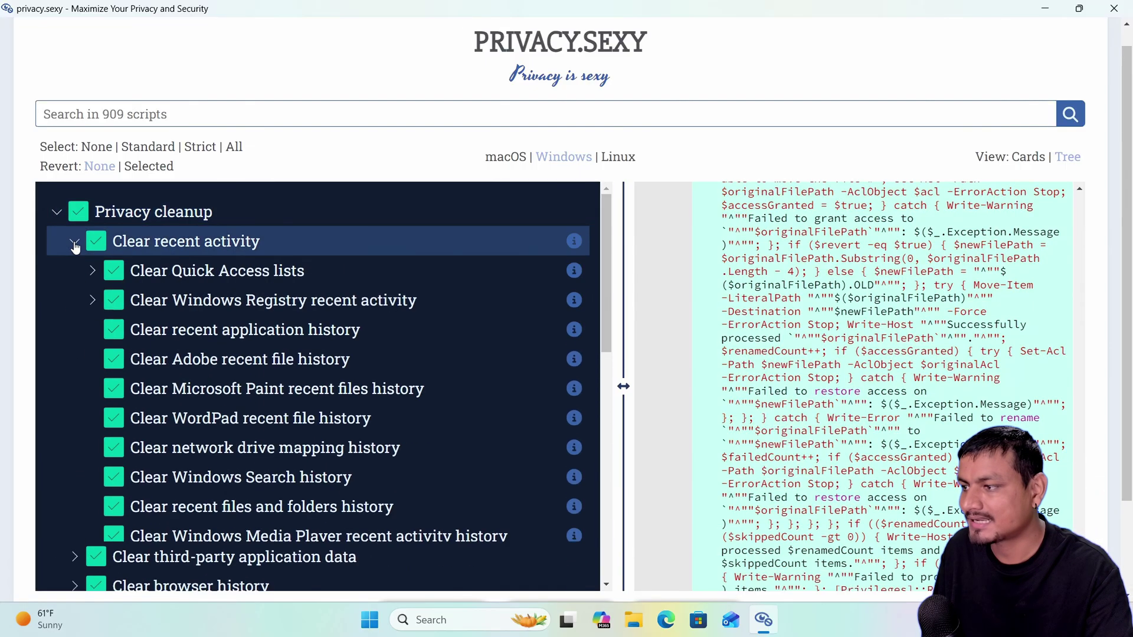
scroll(195, 354, down, 5)
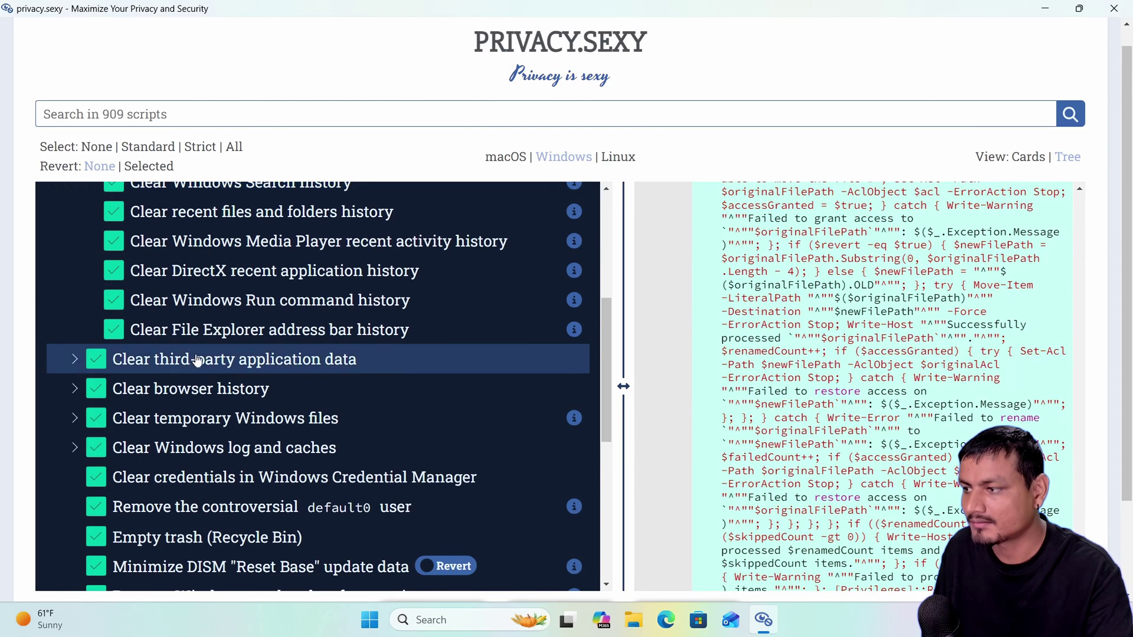
scroll(195, 331, up, 5)
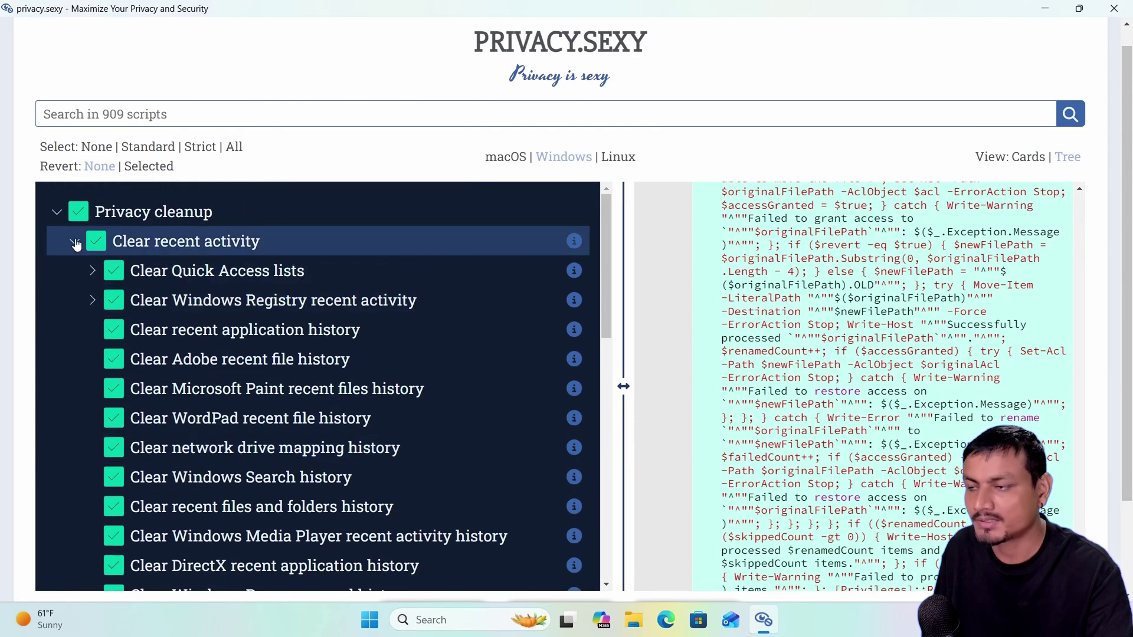
click(58, 223)
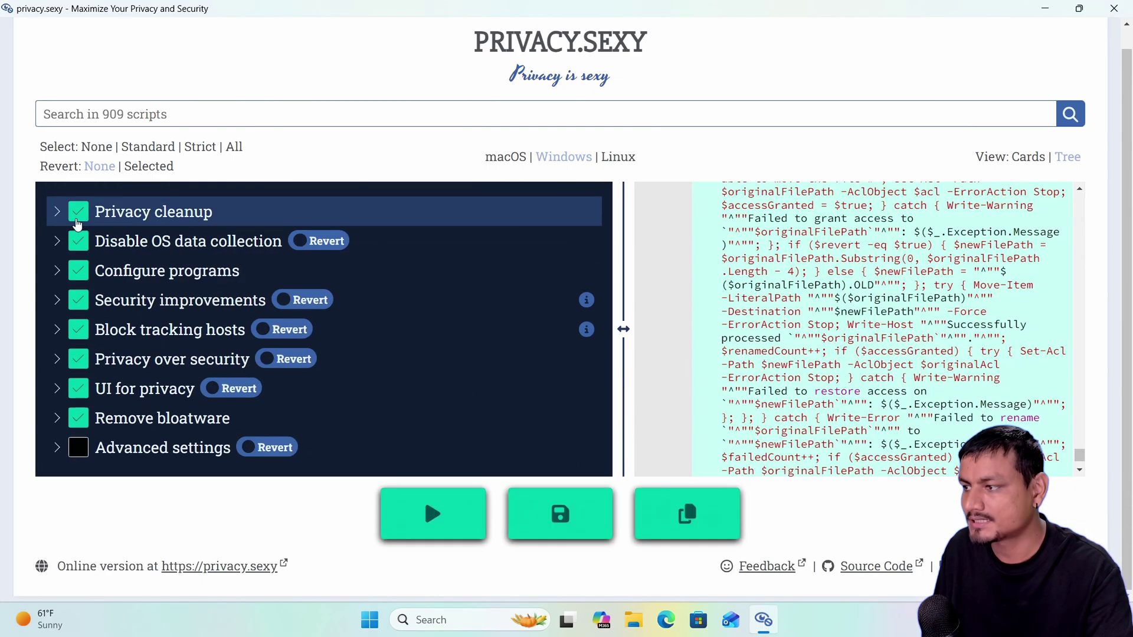
click(1045, 8)
click(762, 621)
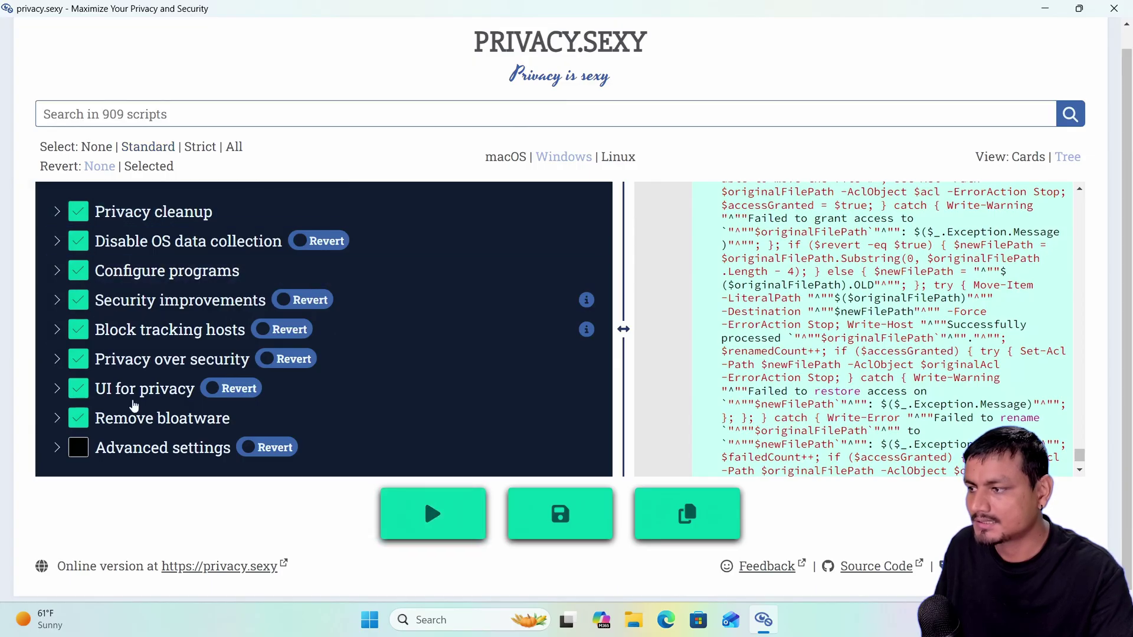
Step: Run the generated Windows script with the Run button below the script tree
click(453, 533)
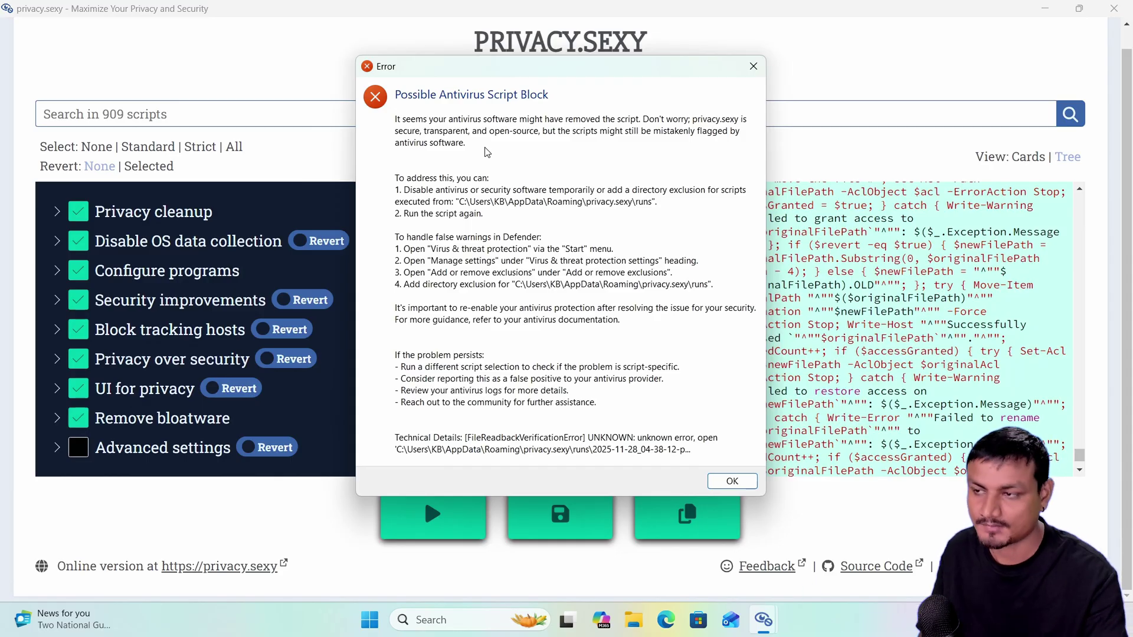
Step: Dismiss the script block error and open the Virus & threat protection settings
click(733, 481)
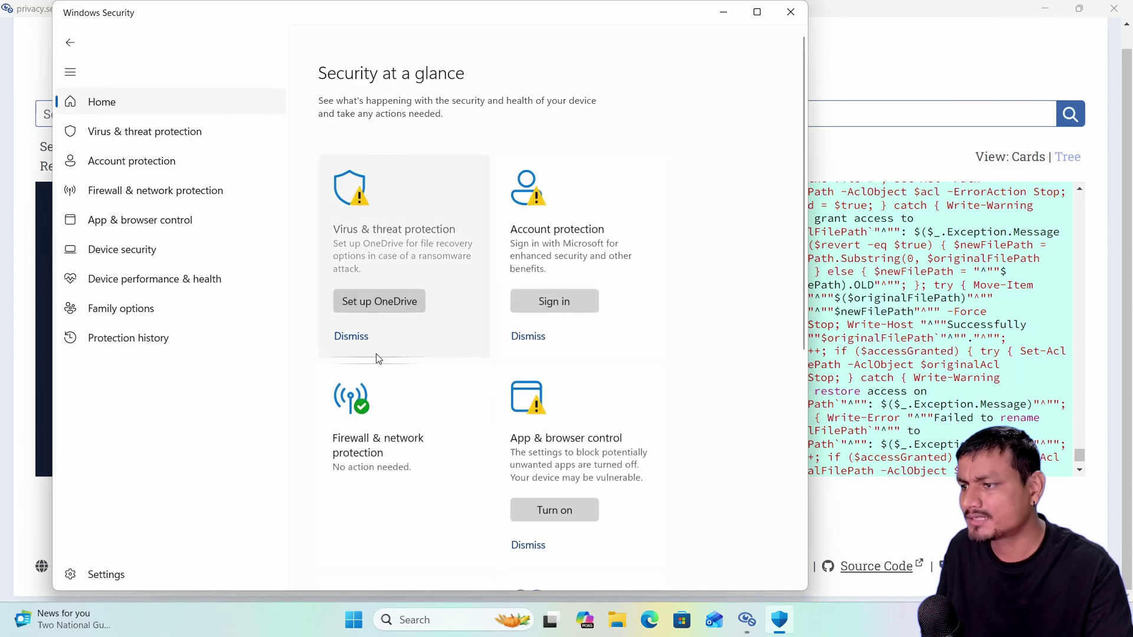
click(204, 135)
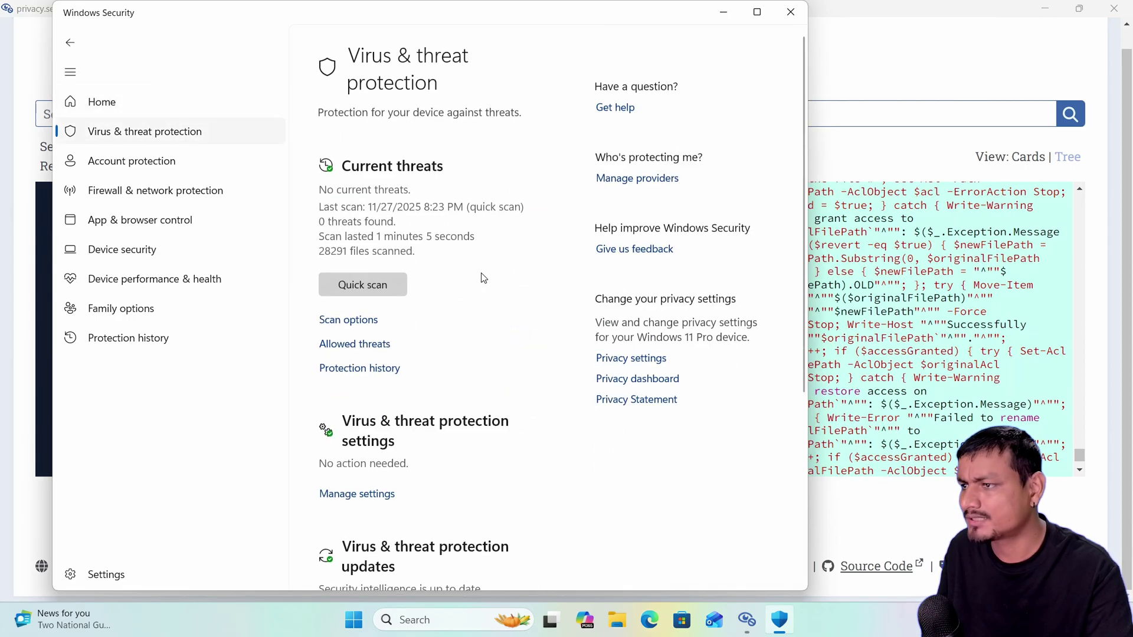
scroll(394, 209, down, 3)
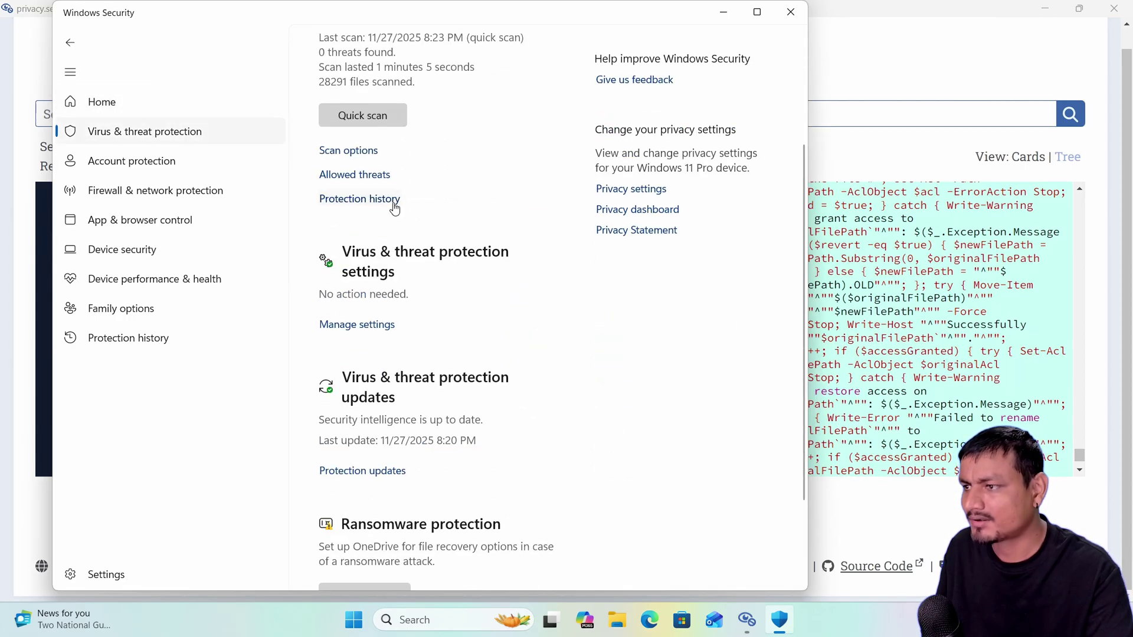
click(376, 331)
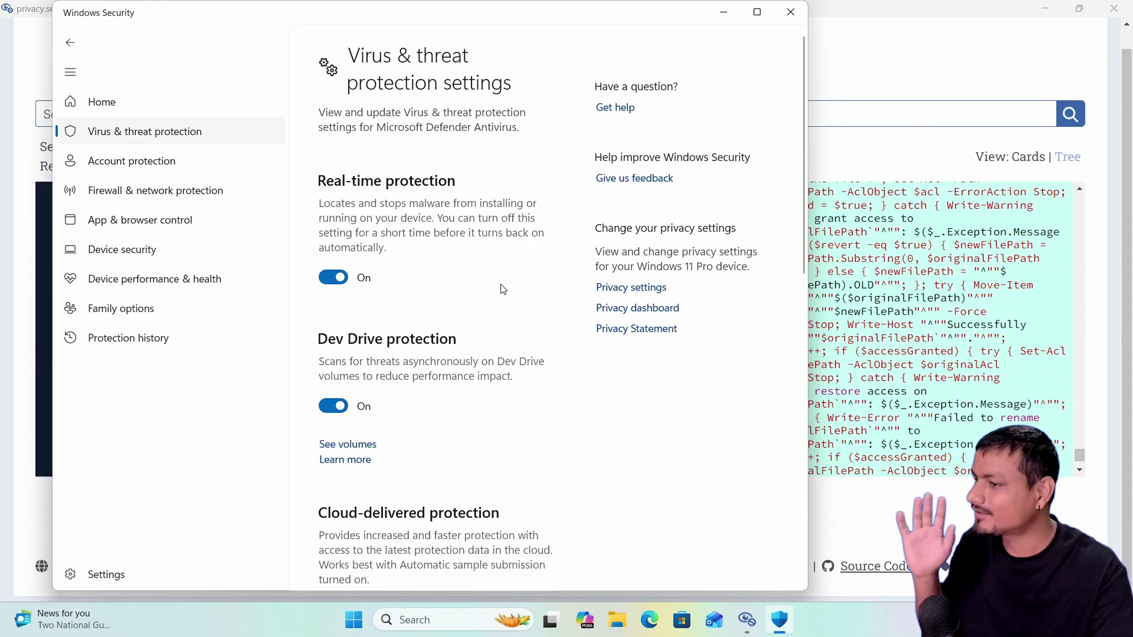
Step: Turn off real-time protection, cloud-delivered protection and automatic sample submission
click(333, 277)
scroll(416, 371, down, 2)
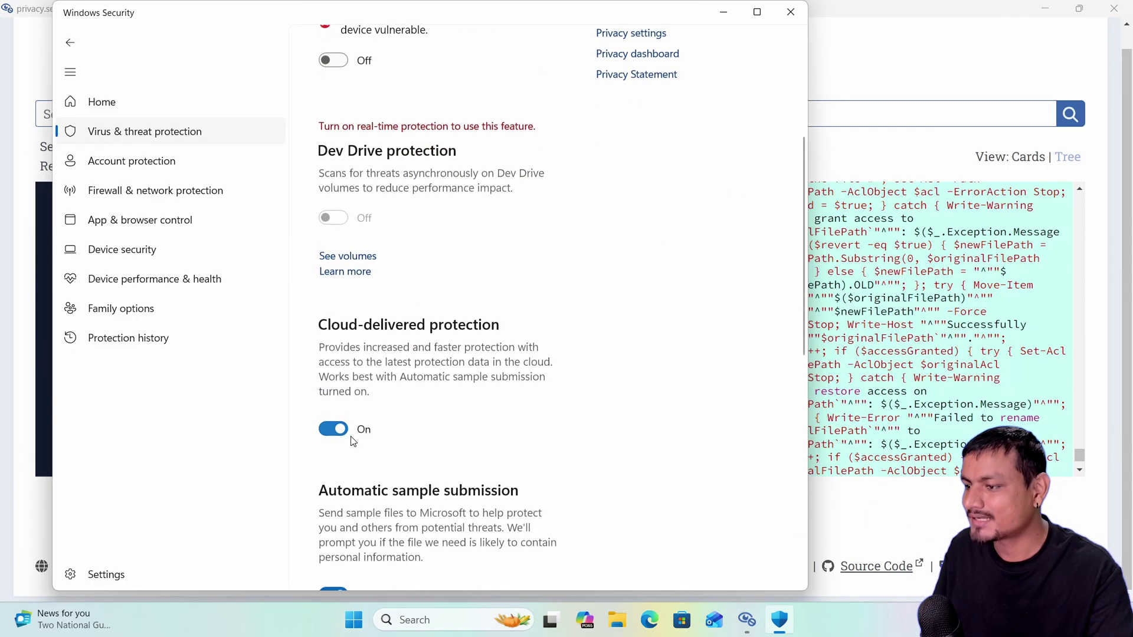
click(333, 430)
scroll(445, 374, down, 4)
click(337, 372)
scroll(337, 372, down, 4)
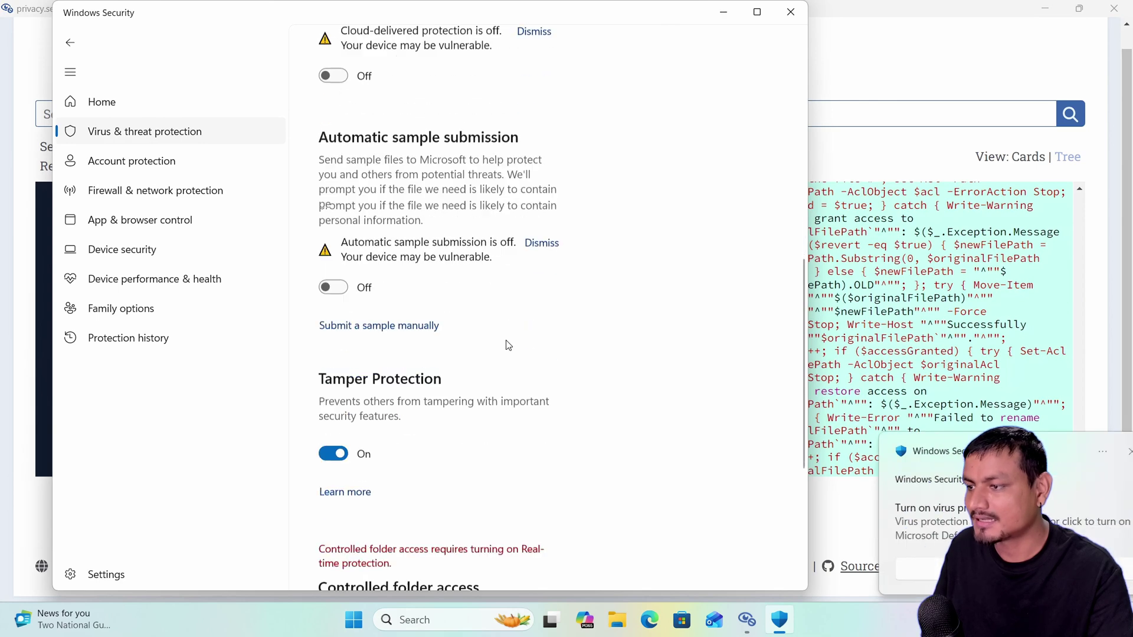
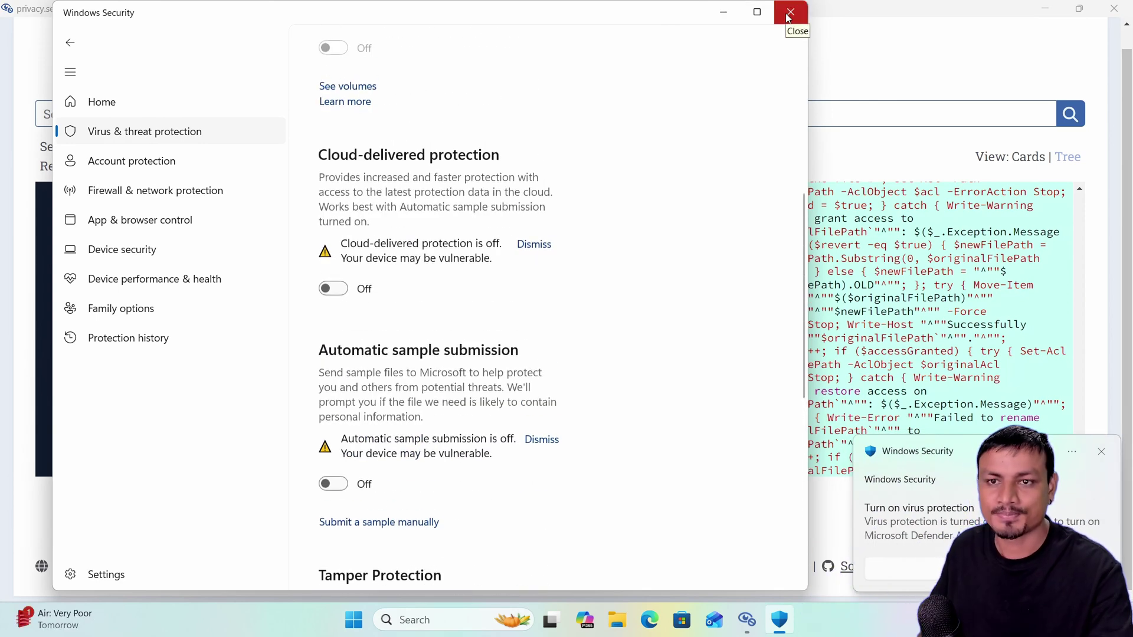
Step: Close Windows Security, start the selected privacy.sexy scripts, and bring privacy.sexy back to the front
click(789, 15)
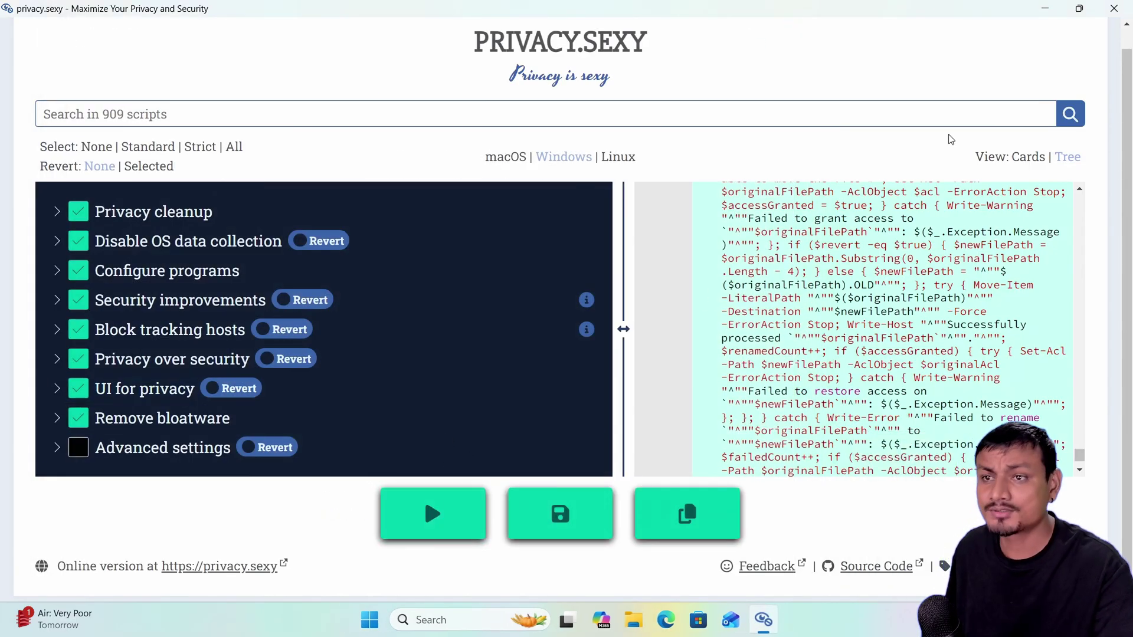
click(454, 527)
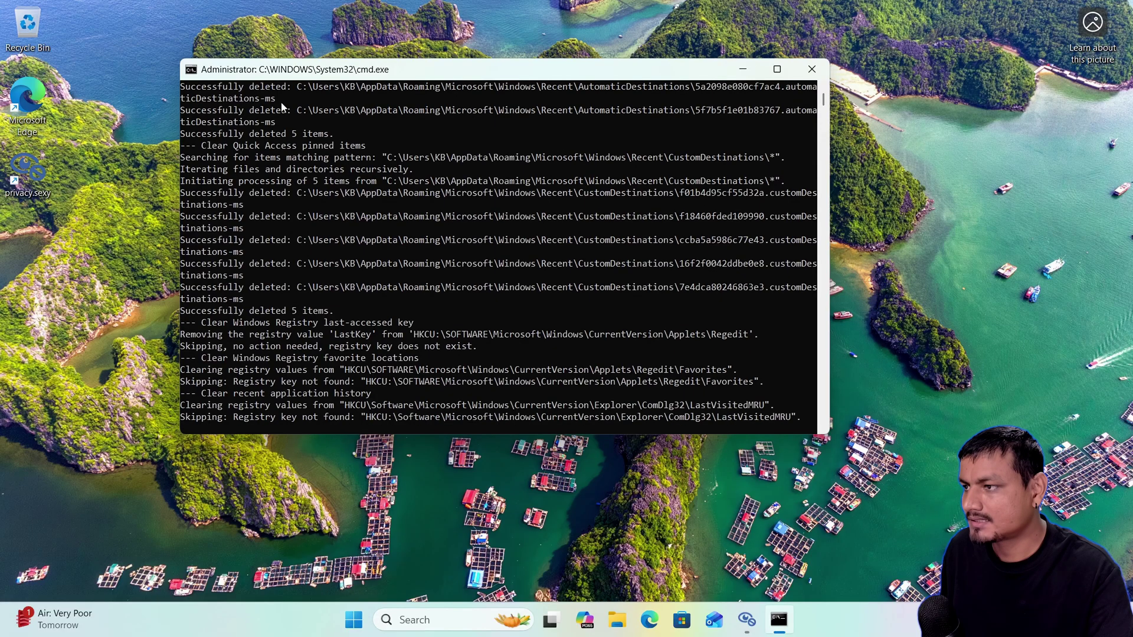
click(746, 620)
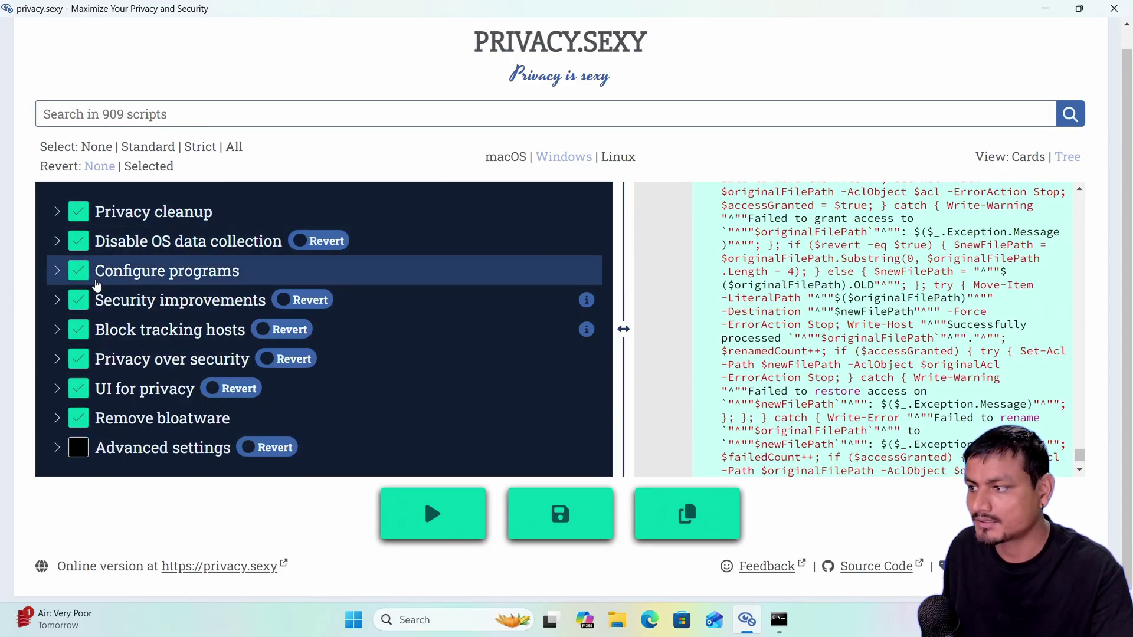
click(54, 271)
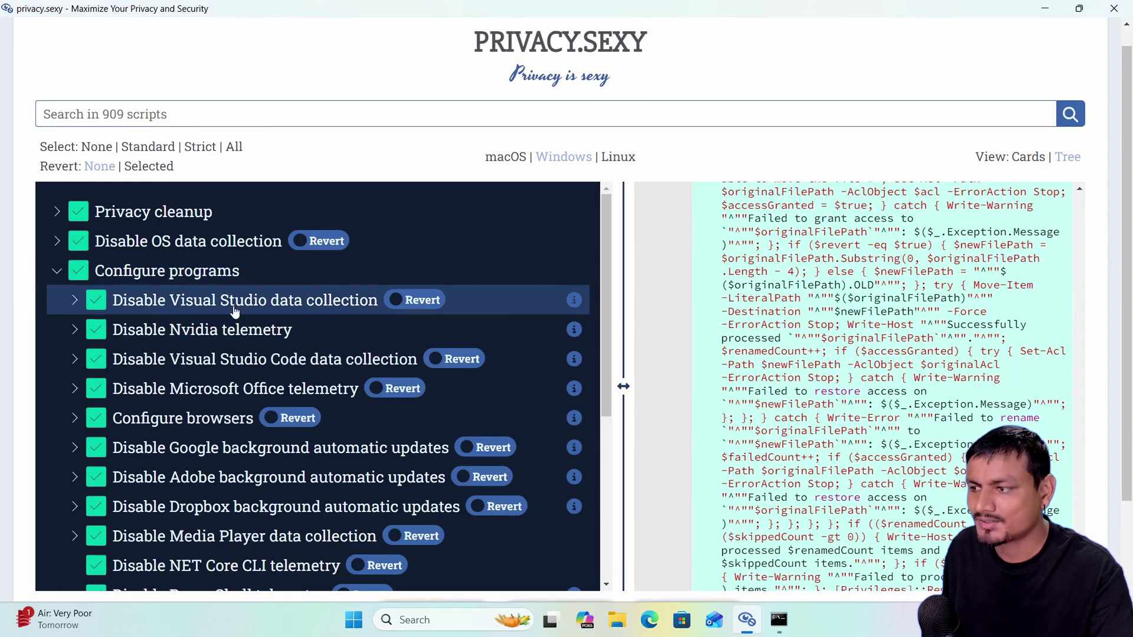
scroll(314, 270, down, 1)
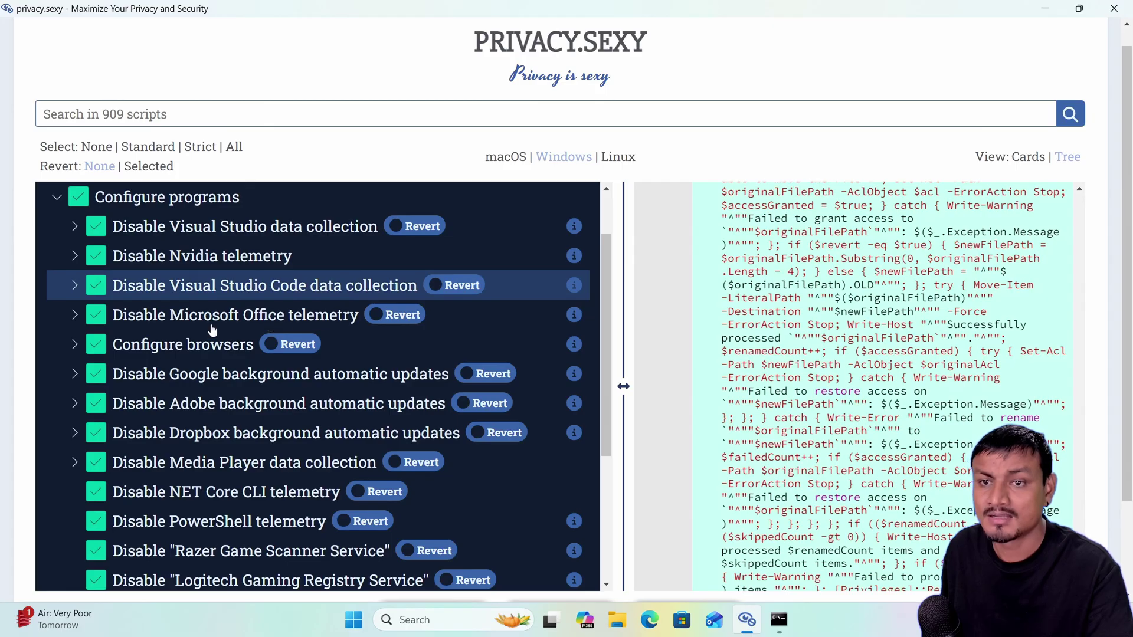
scroll(252, 349, up, 1)
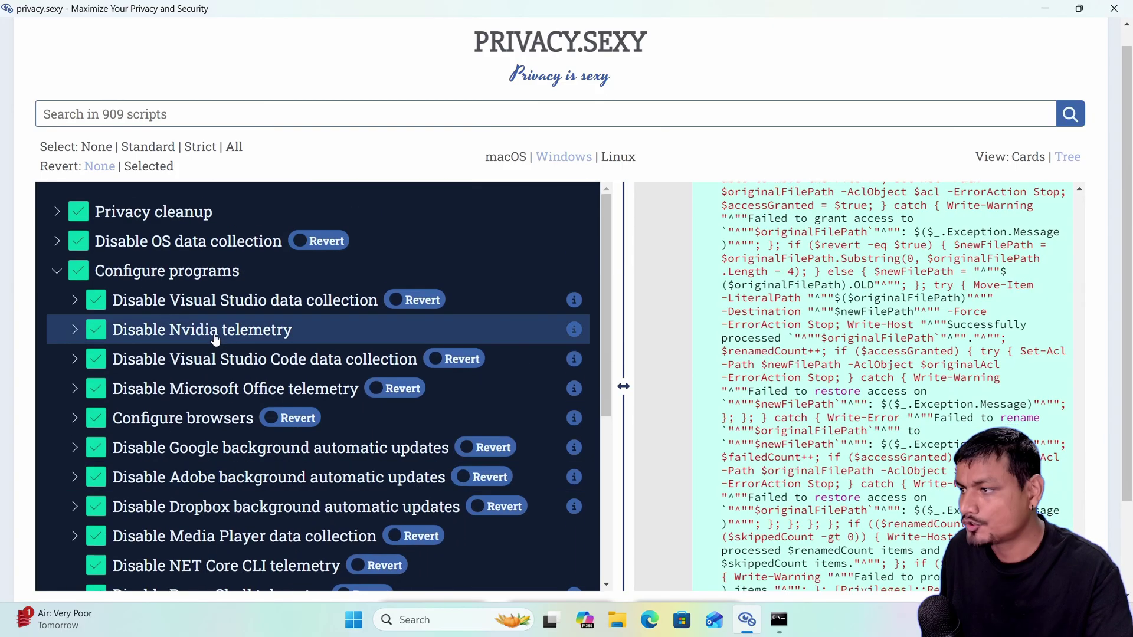
click(60, 274)
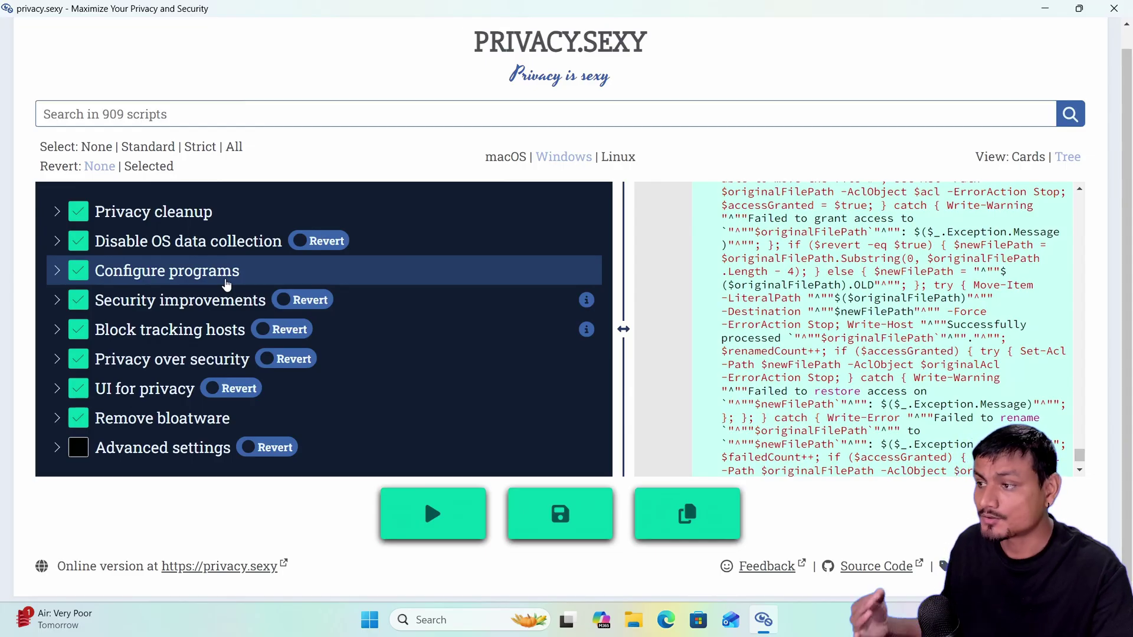
Step: Deselect all eight categories, tick only Disable OS data collection, and run its scripts
click(1046, 11)
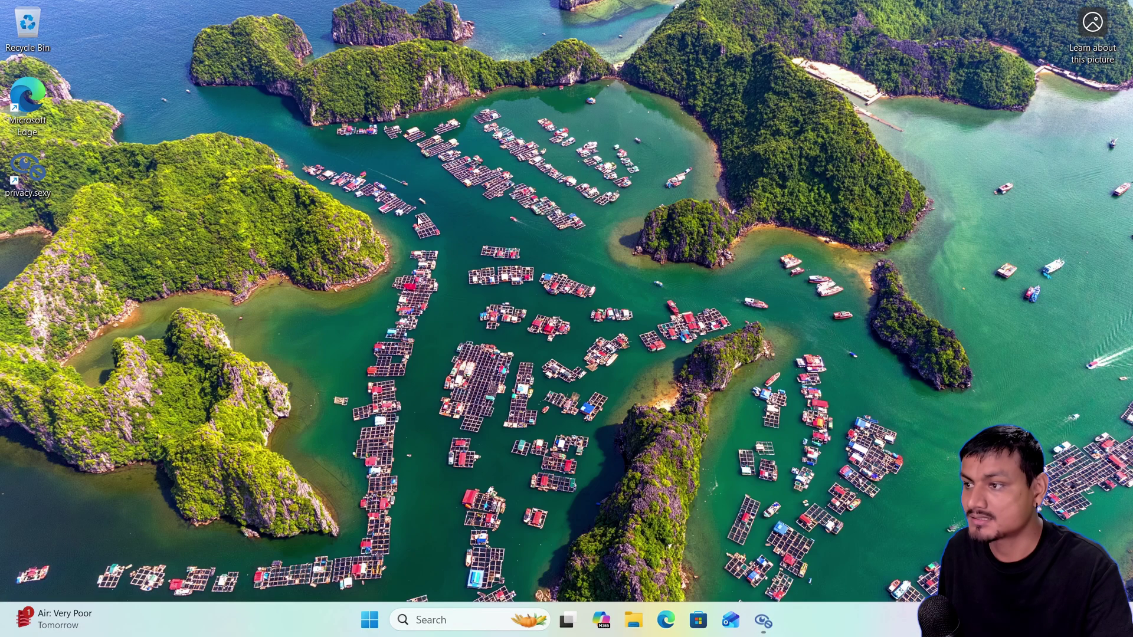
click(763, 620)
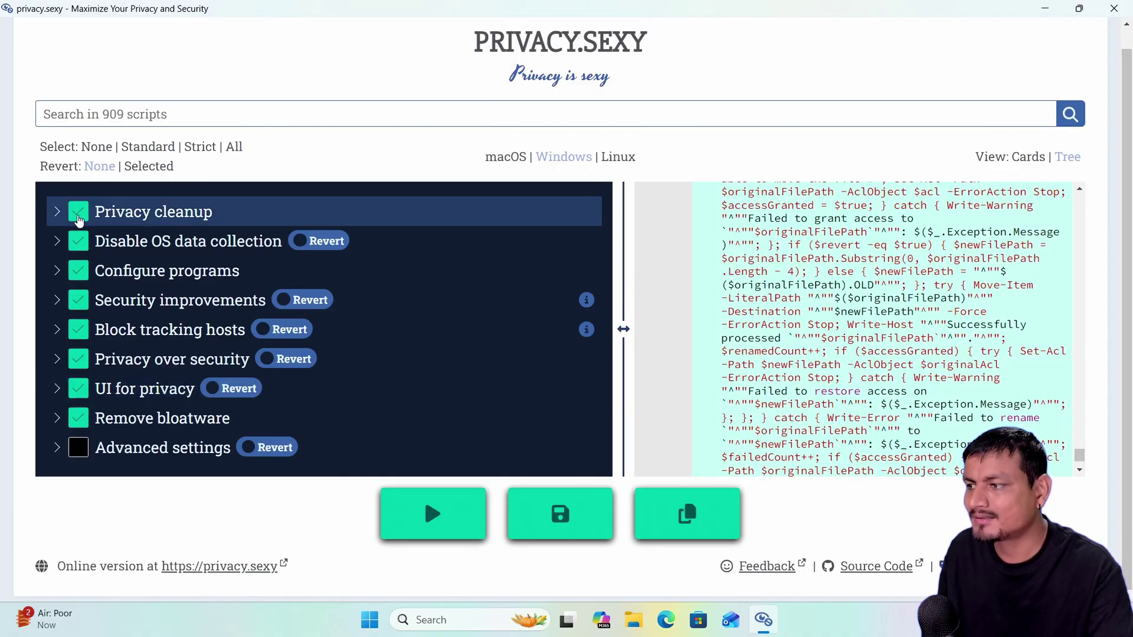
click(79, 212)
click(79, 242)
click(80, 271)
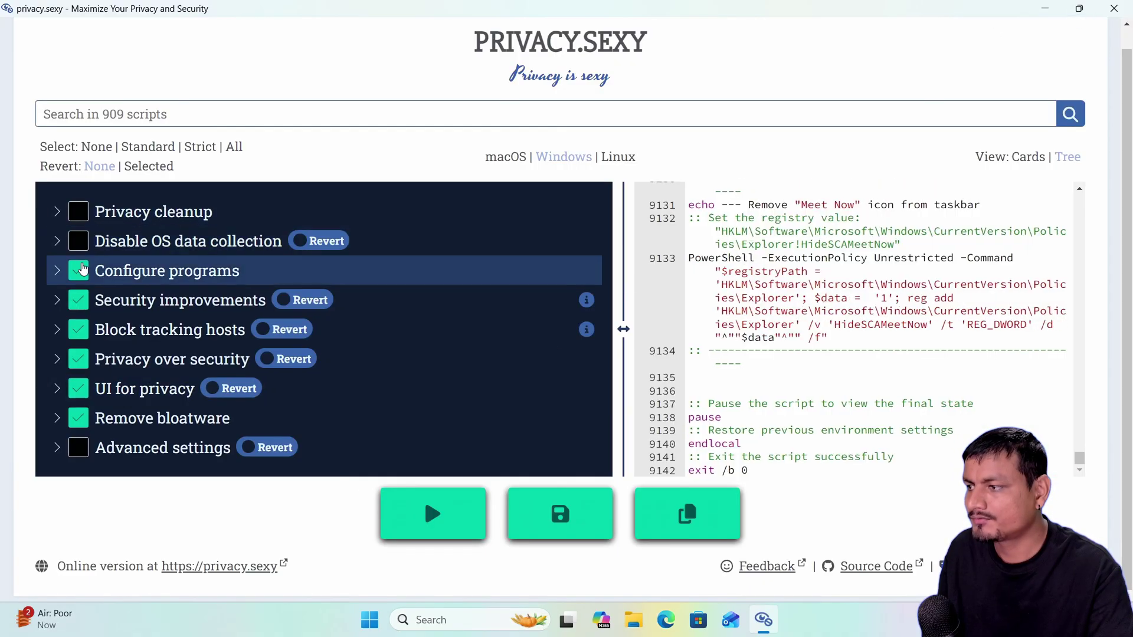
click(84, 302)
click(80, 331)
click(80, 361)
click(80, 390)
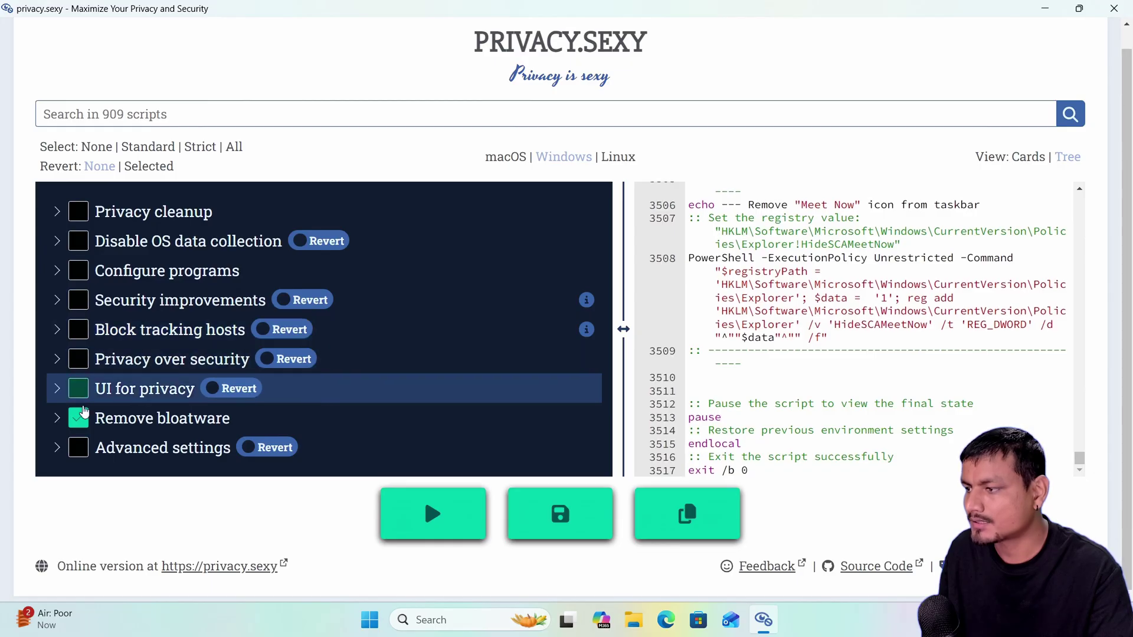
click(75, 421)
click(79, 264)
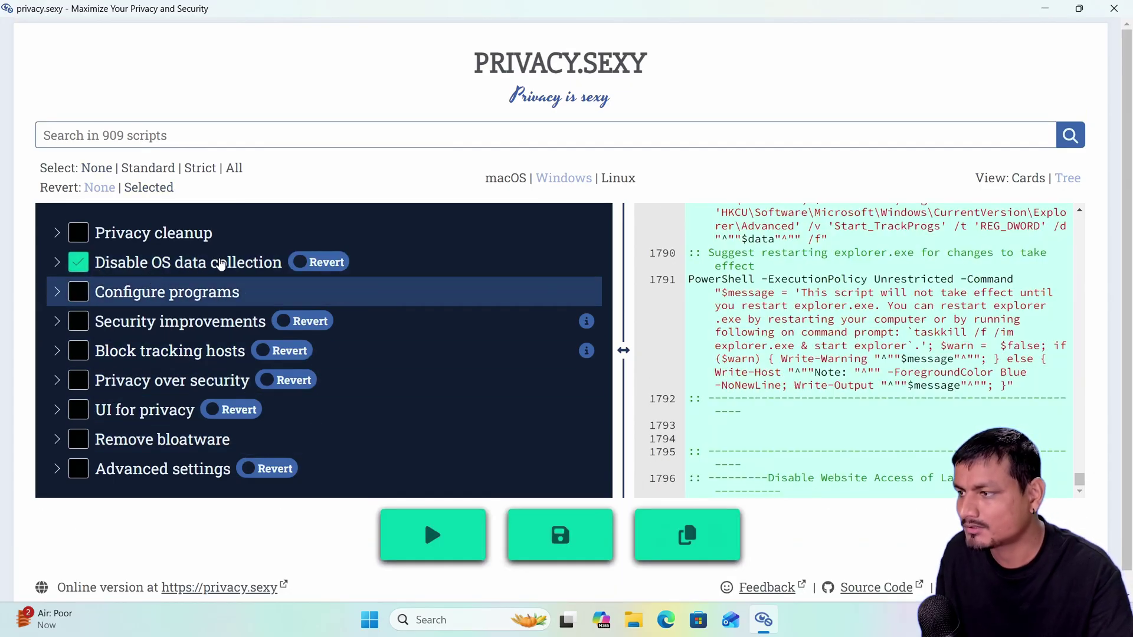
click(463, 542)
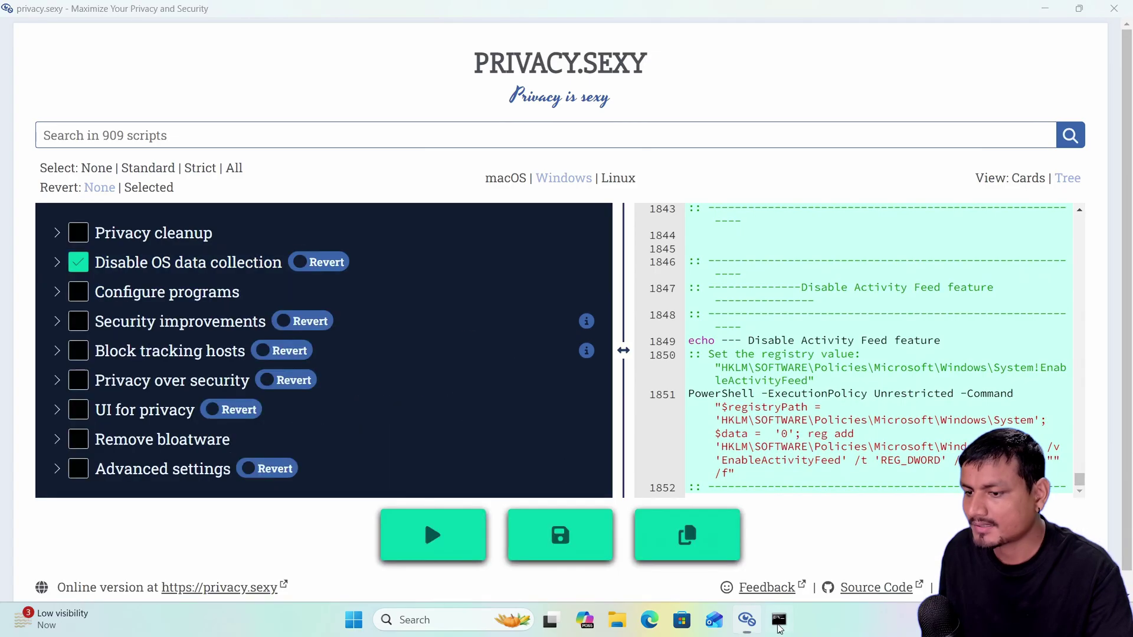
Step: Run the OS data collection scripts, minimize the console, and expand Disable OS data collection
click(423, 520)
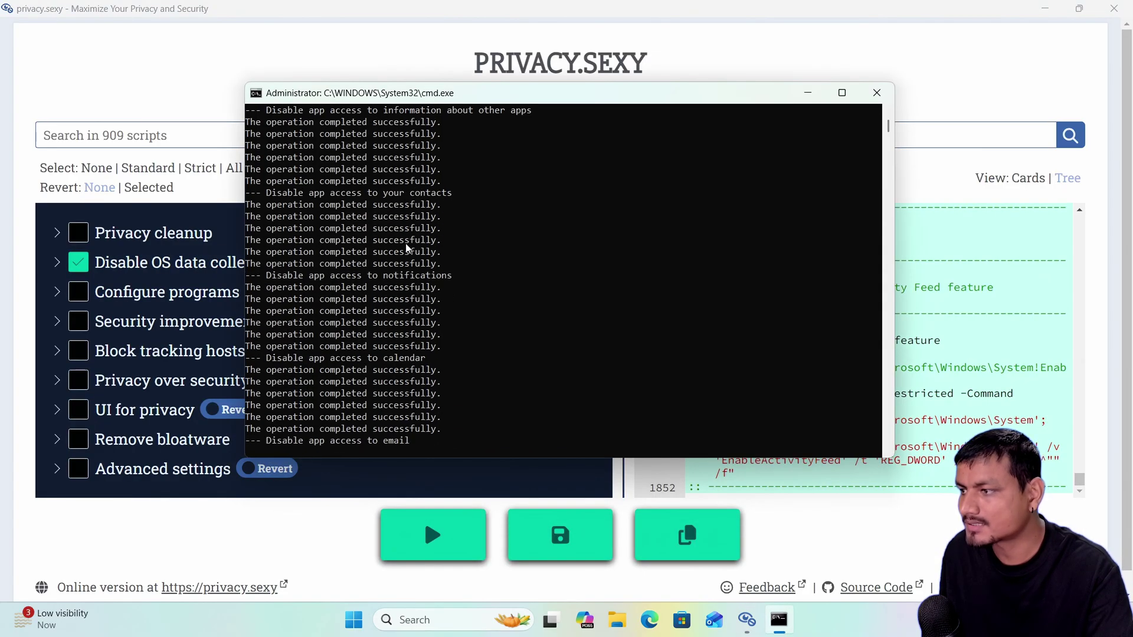
click(807, 93)
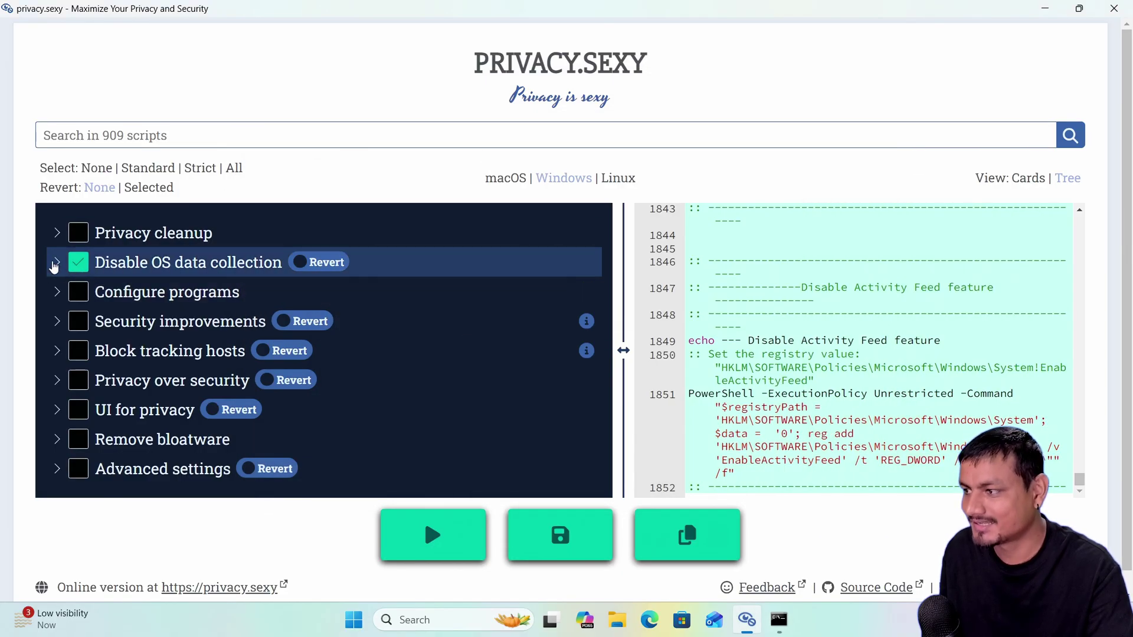
click(57, 263)
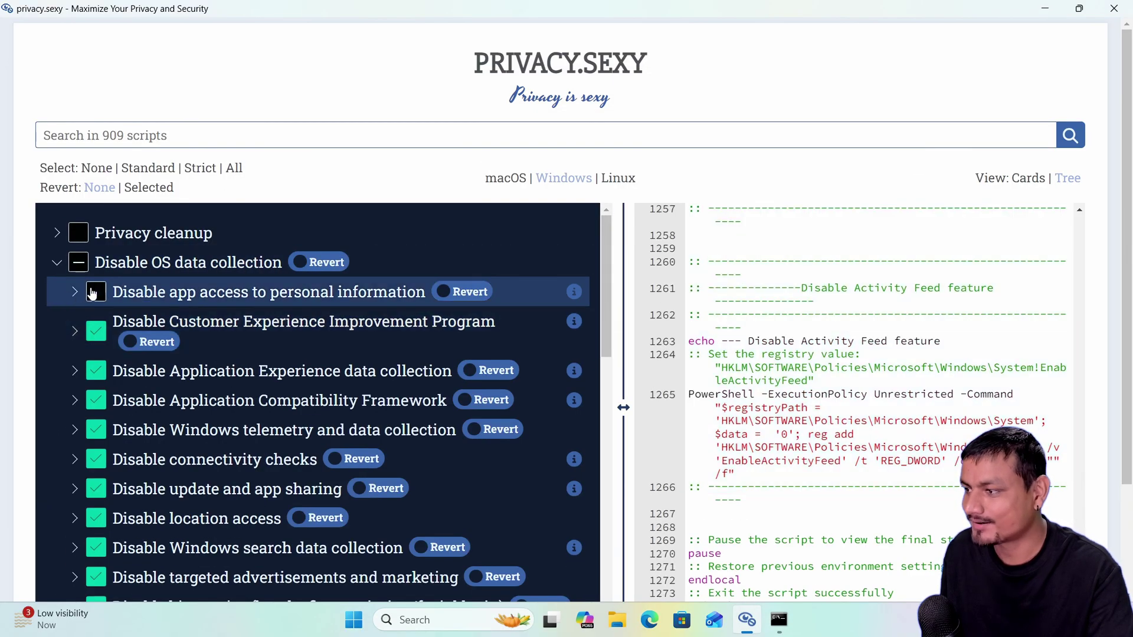
Step: Expand the personal information, files, phone, Bluetooth and voice activation app access sub-categories
click(76, 295)
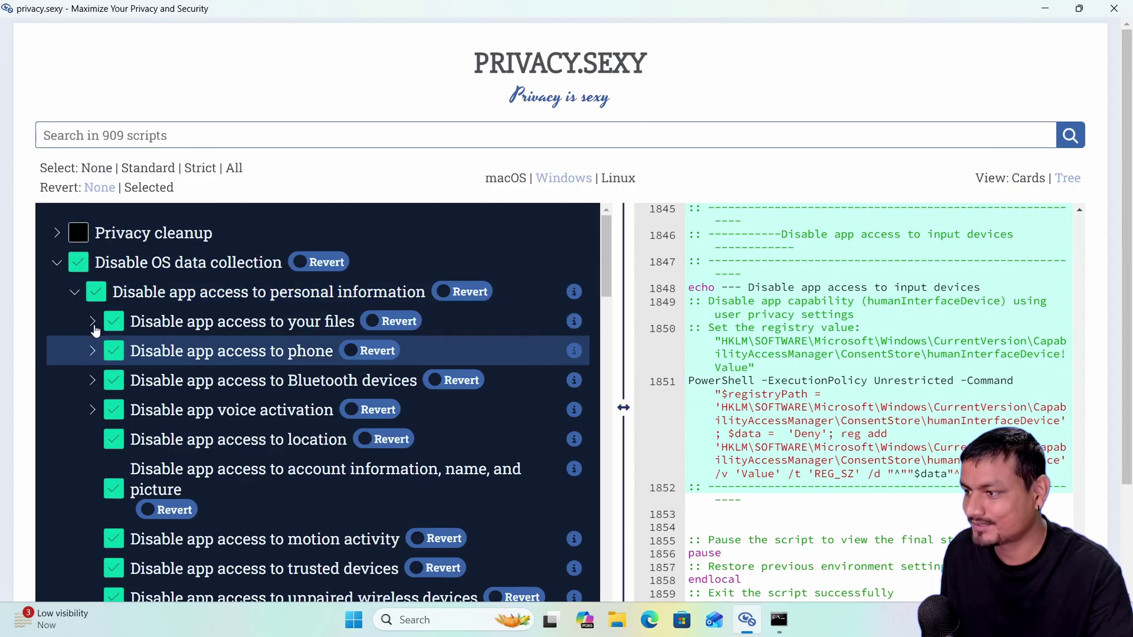
click(92, 321)
scroll(94, 330, down, 3)
click(94, 350)
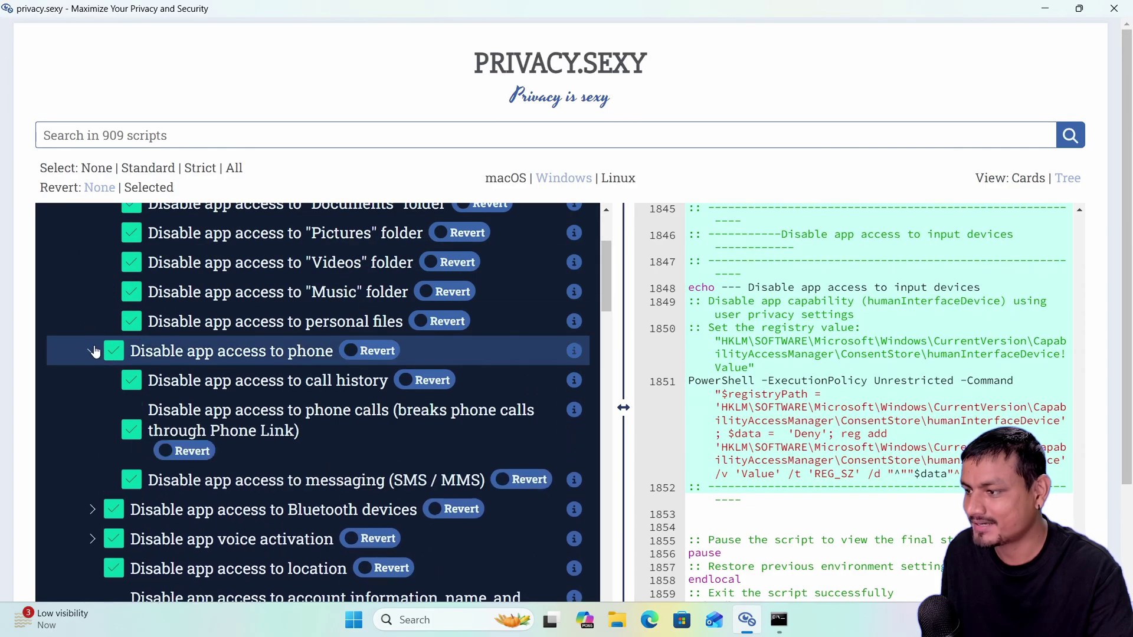
scroll(93, 354, down, 3)
click(94, 361)
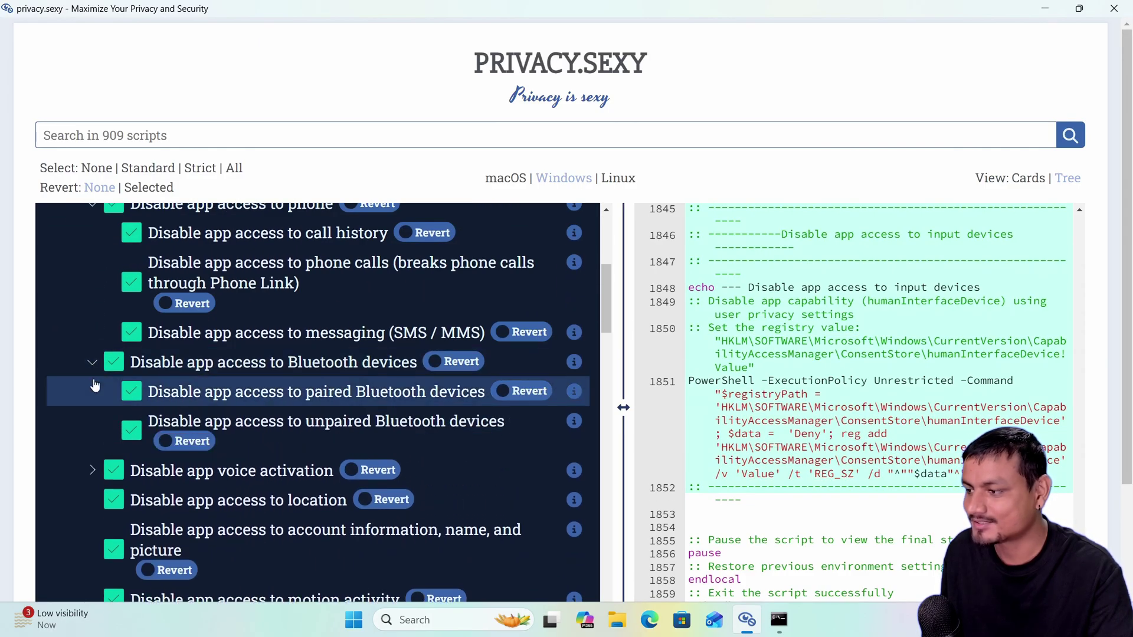
click(93, 470)
scroll(242, 390, up, 6)
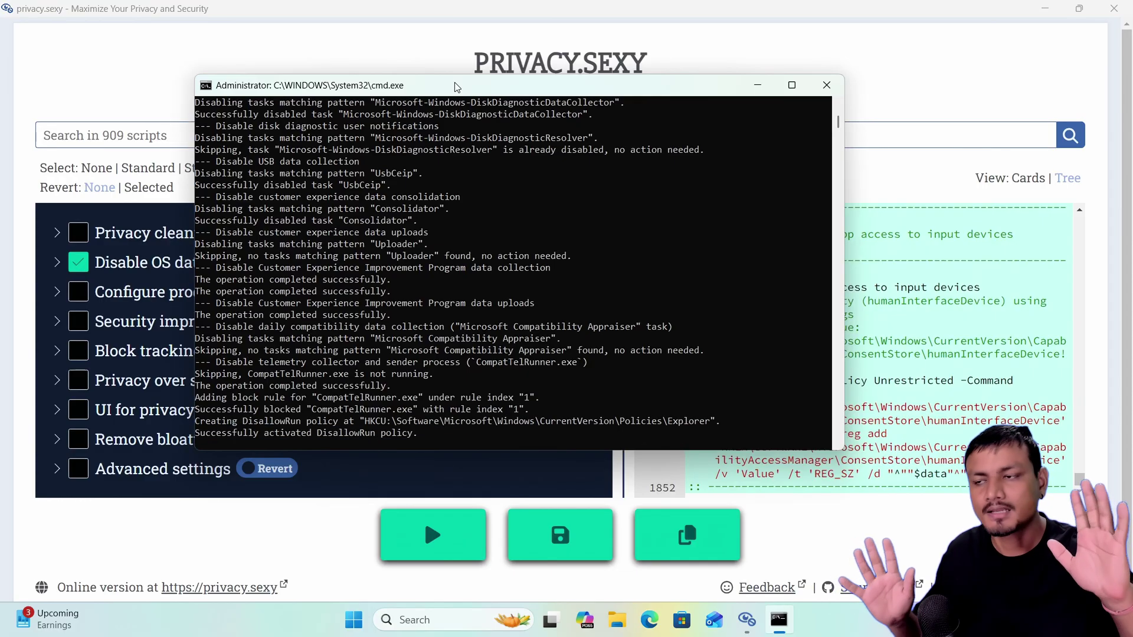
drag(456, 86, 494, 85)
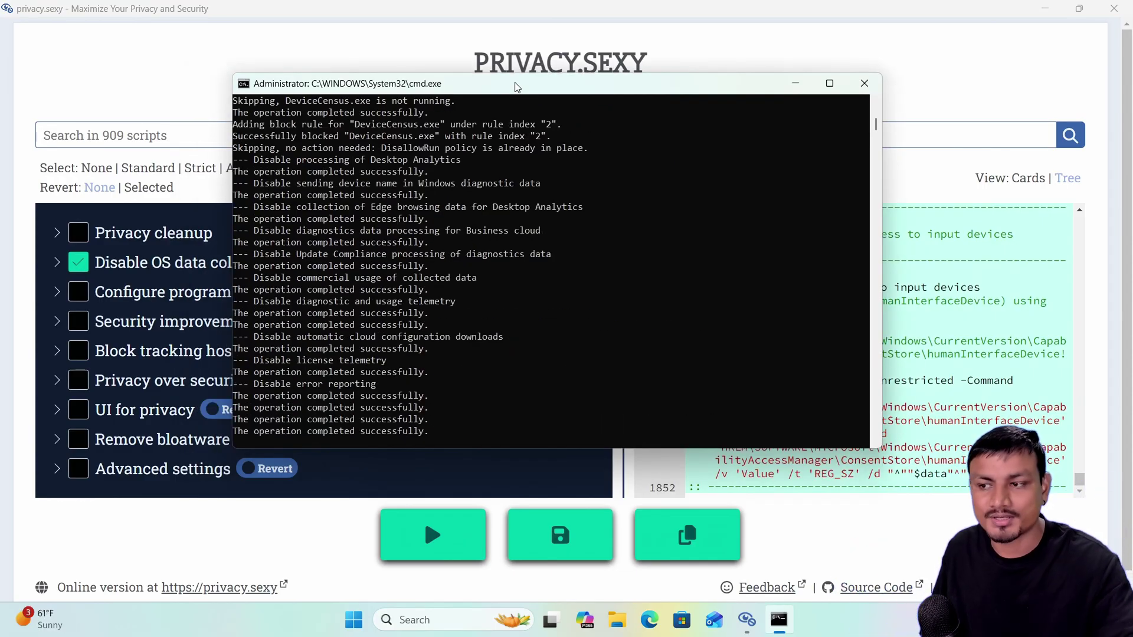
Step: Minimize the VM and browse the Wintoys Apps and Services pages, ending on Performance
mouse_move(507, 3)
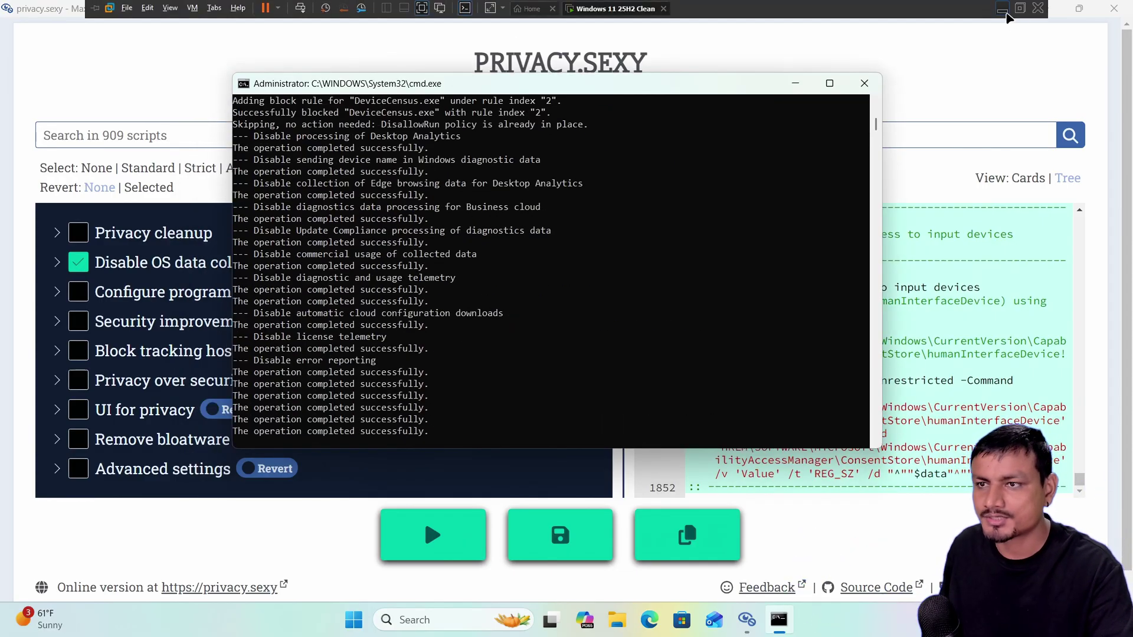
click(1004, 13)
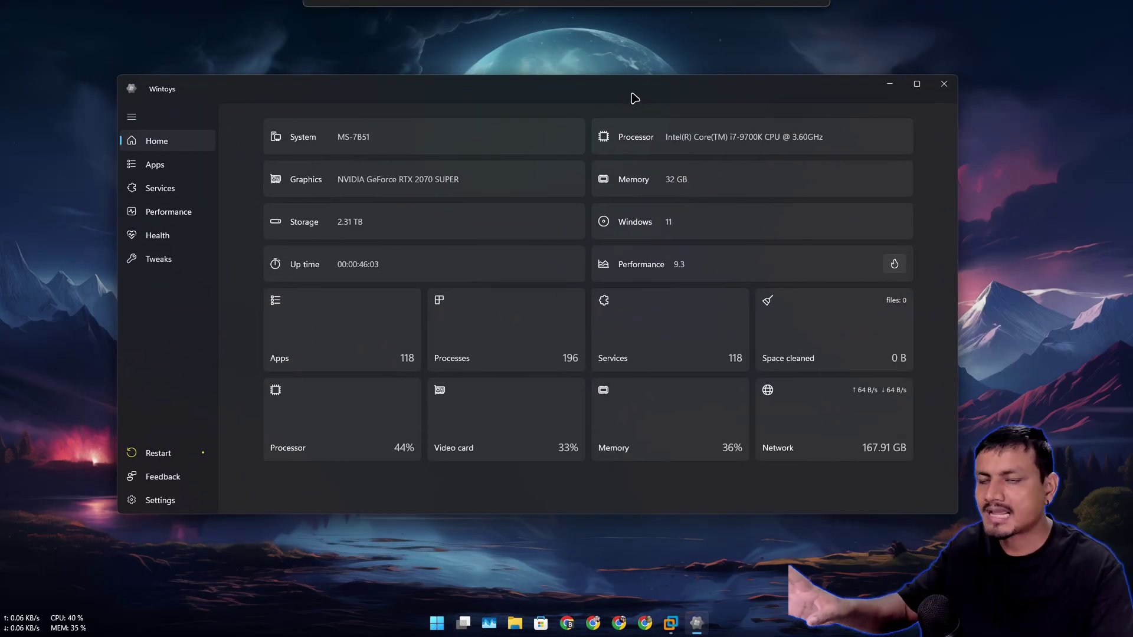
click(168, 167)
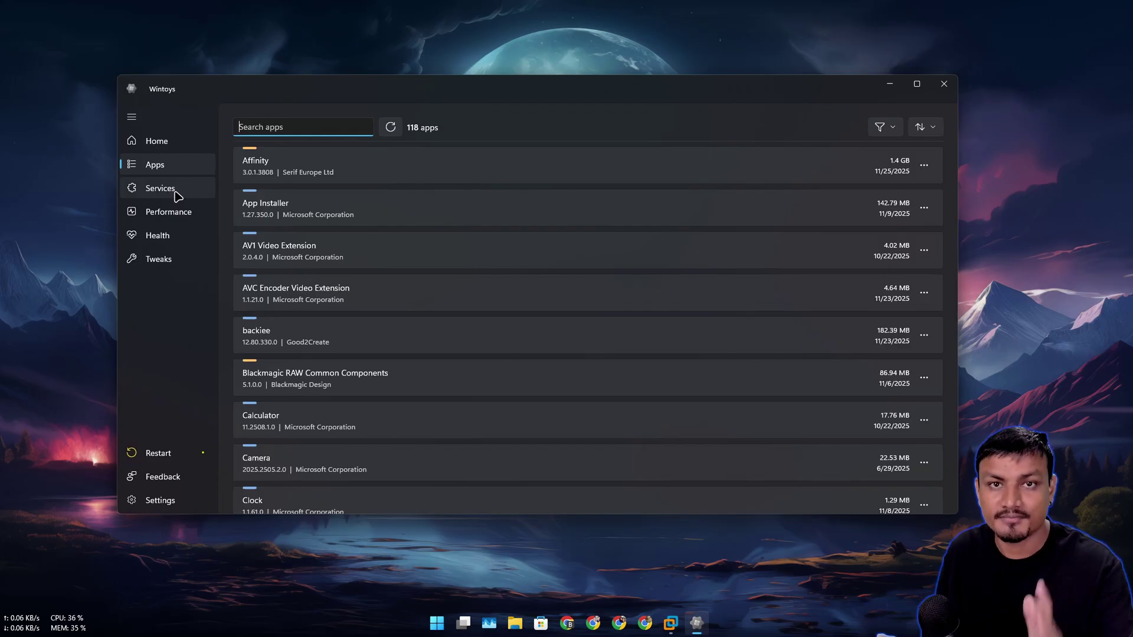
click(175, 193)
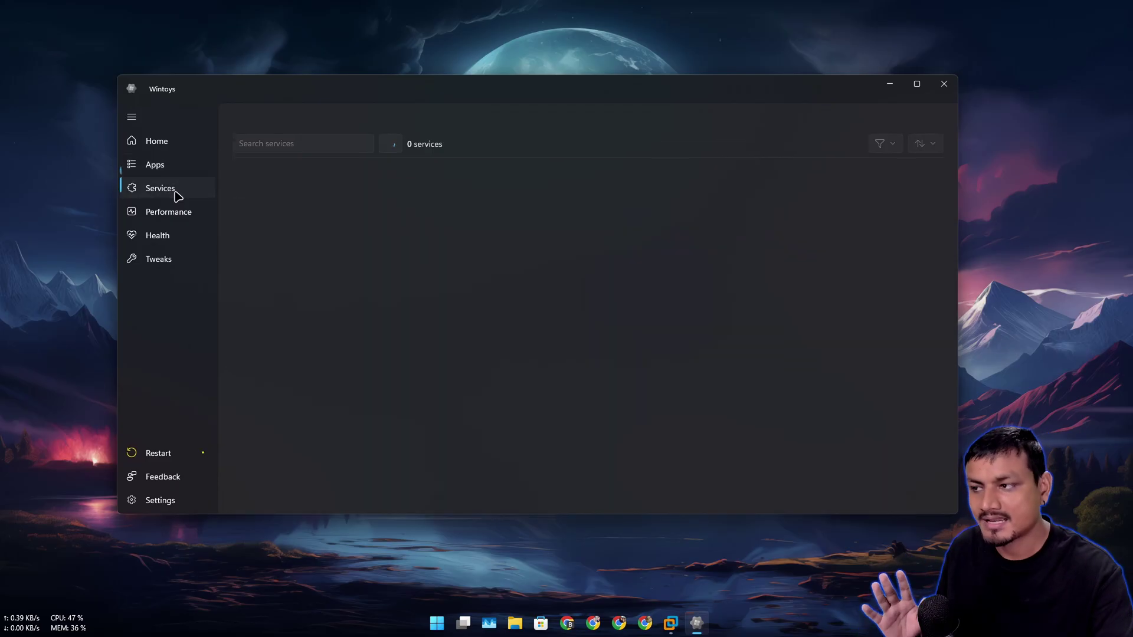
click(176, 170)
click(177, 190)
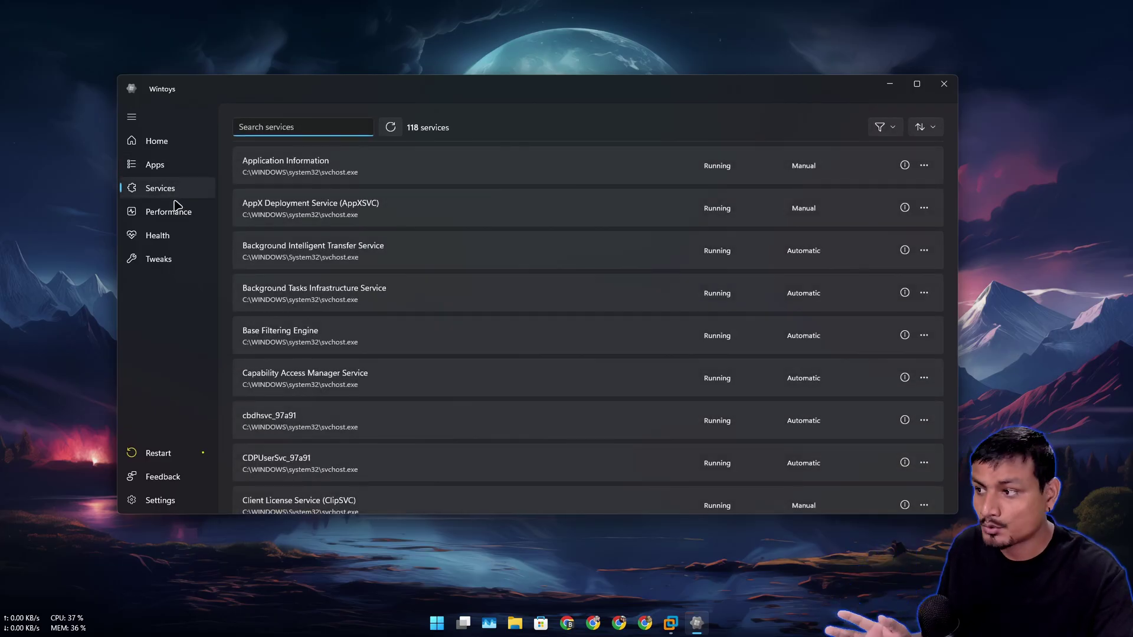
click(177, 212)
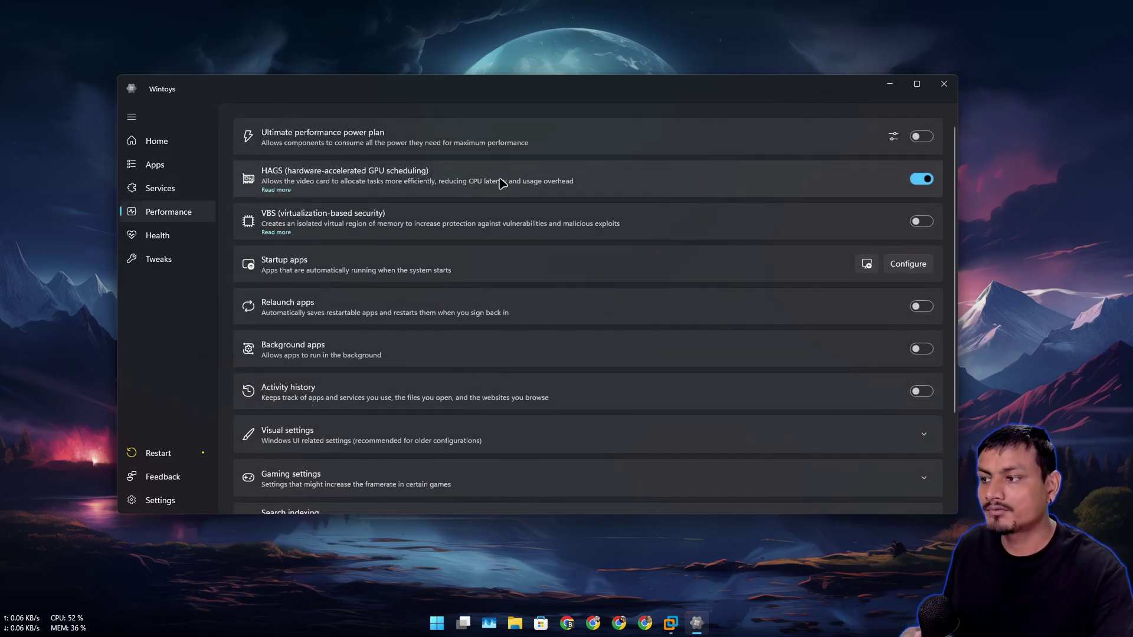
Step: On the Wintoys Tweaks page, switch off Telemetry and App launches tracking under Privacy
click(159, 259)
click(401, 274)
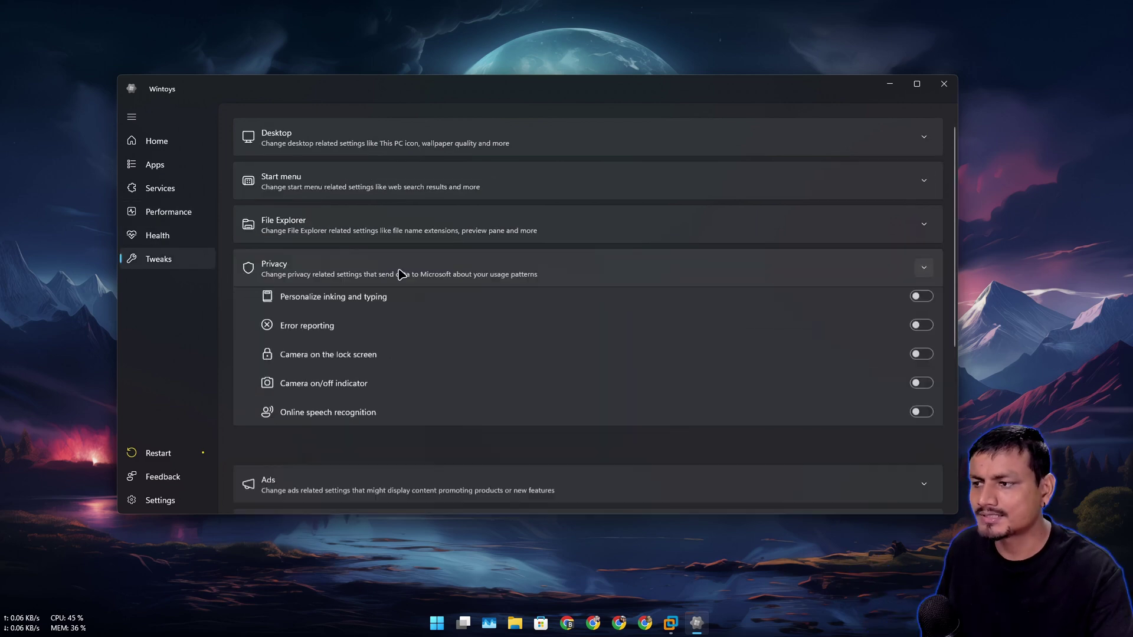
scroll(725, 306, down, 2)
scroll(649, 312, down, 2)
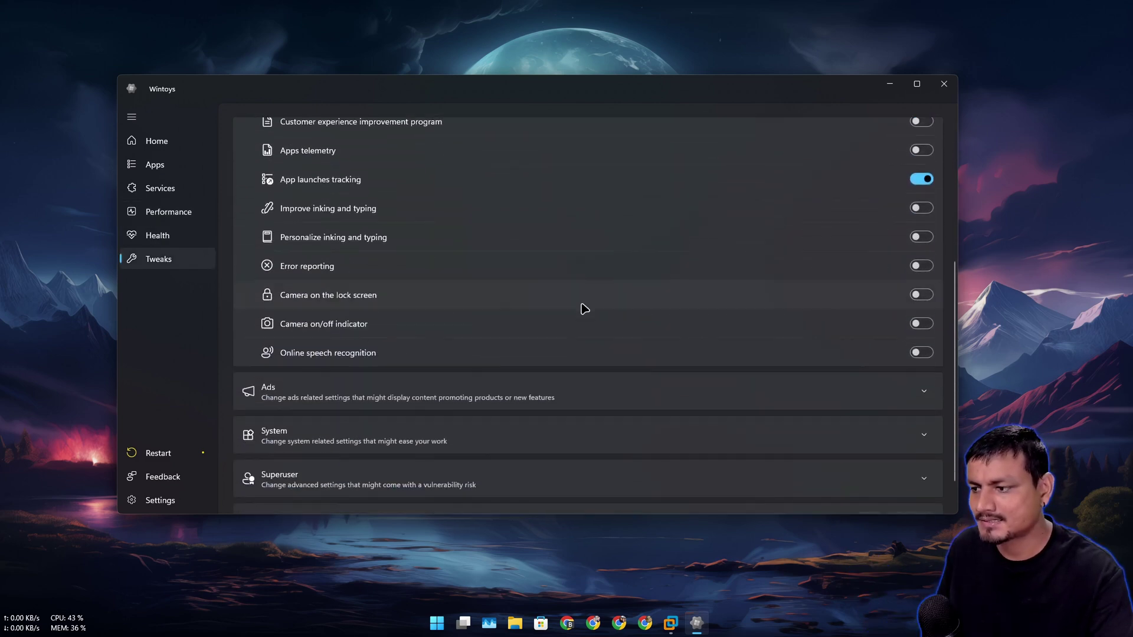
scroll(475, 231, up, 2)
scroll(389, 326, down, 3)
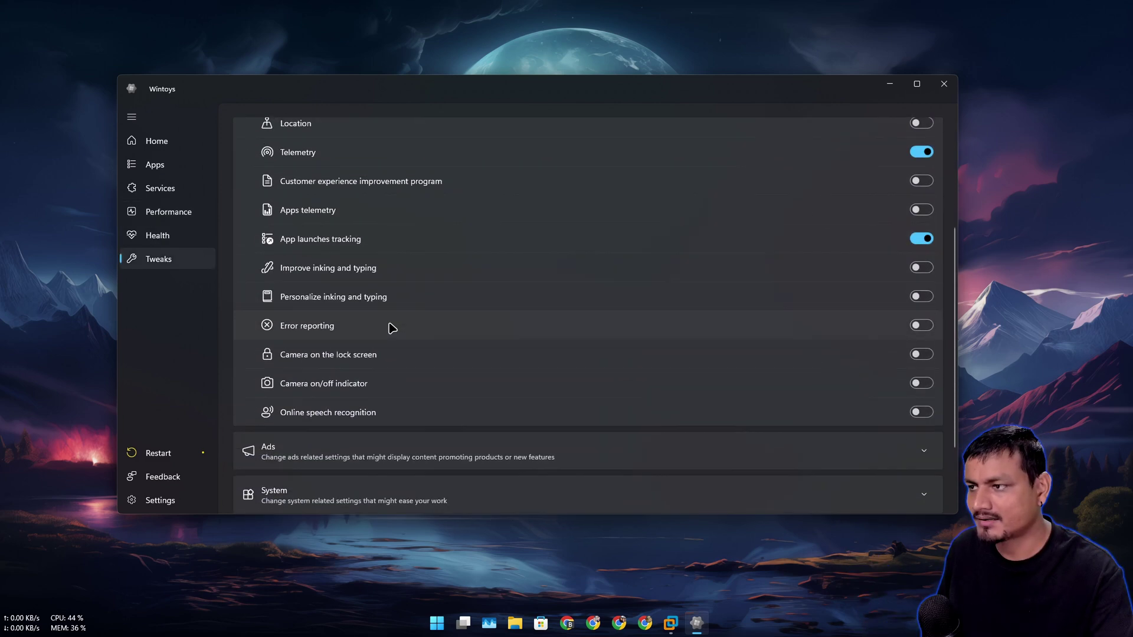
scroll(546, 348, up, 3)
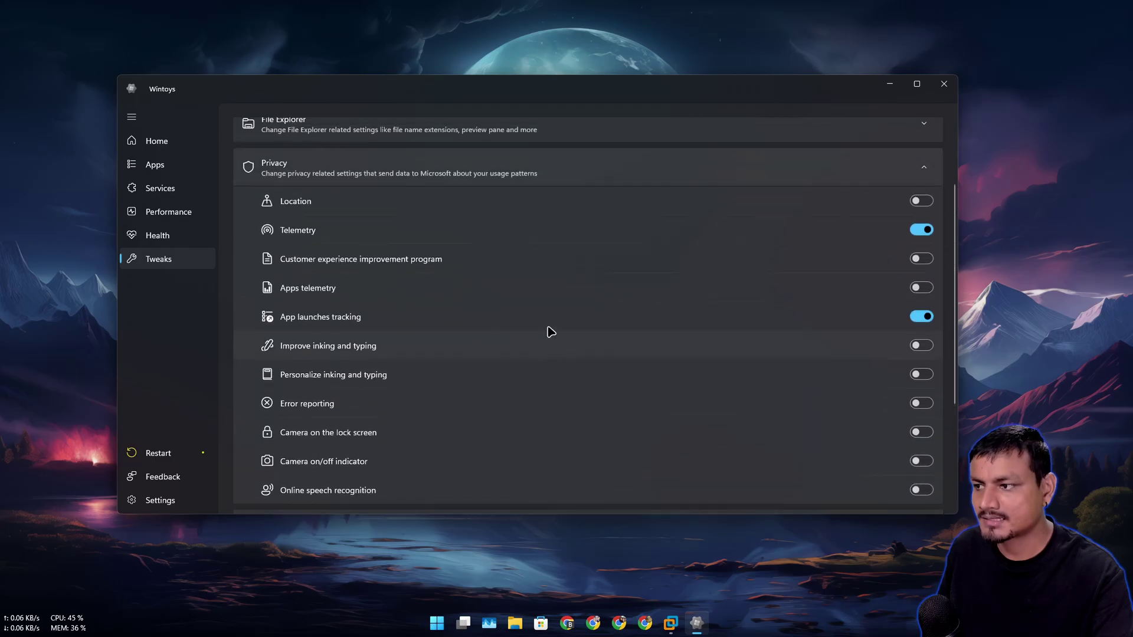
click(916, 232)
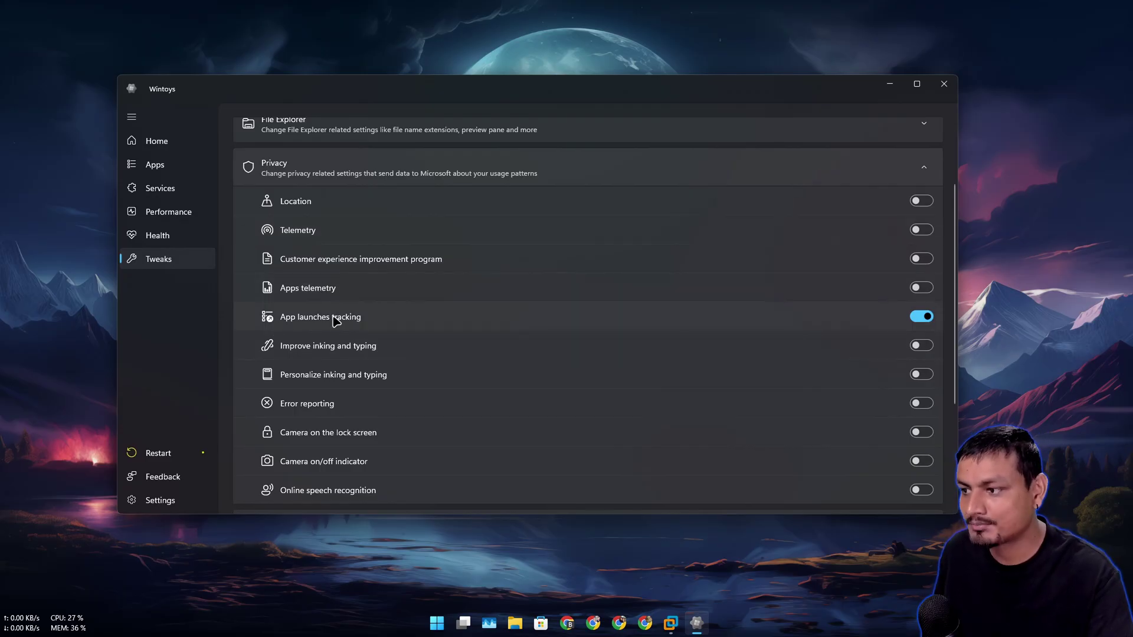
click(921, 317)
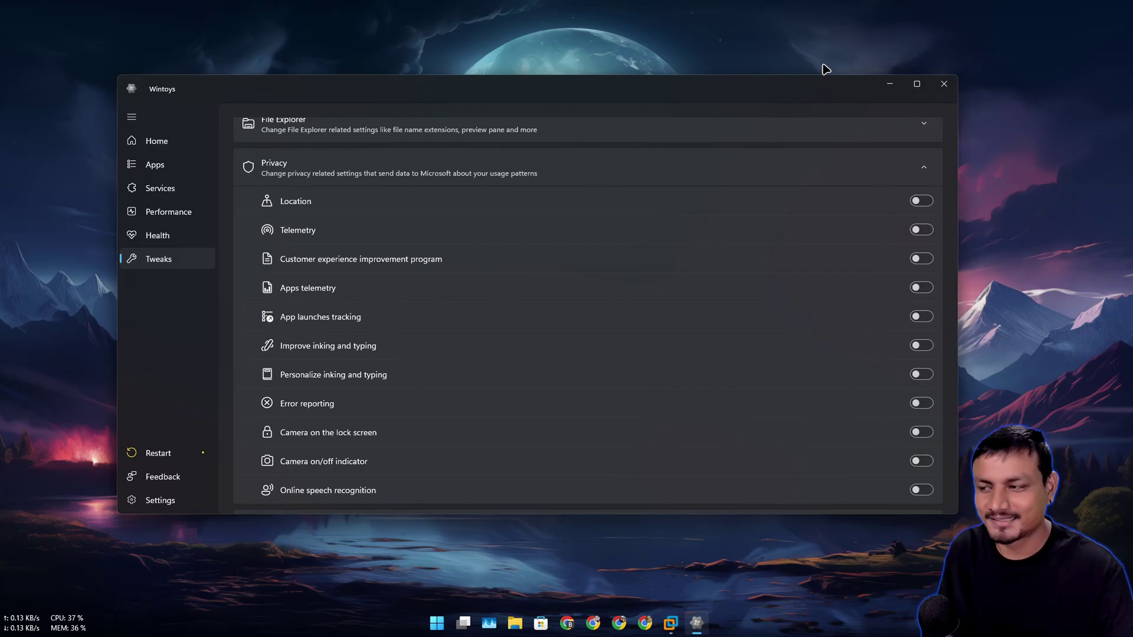
click(862, 167)
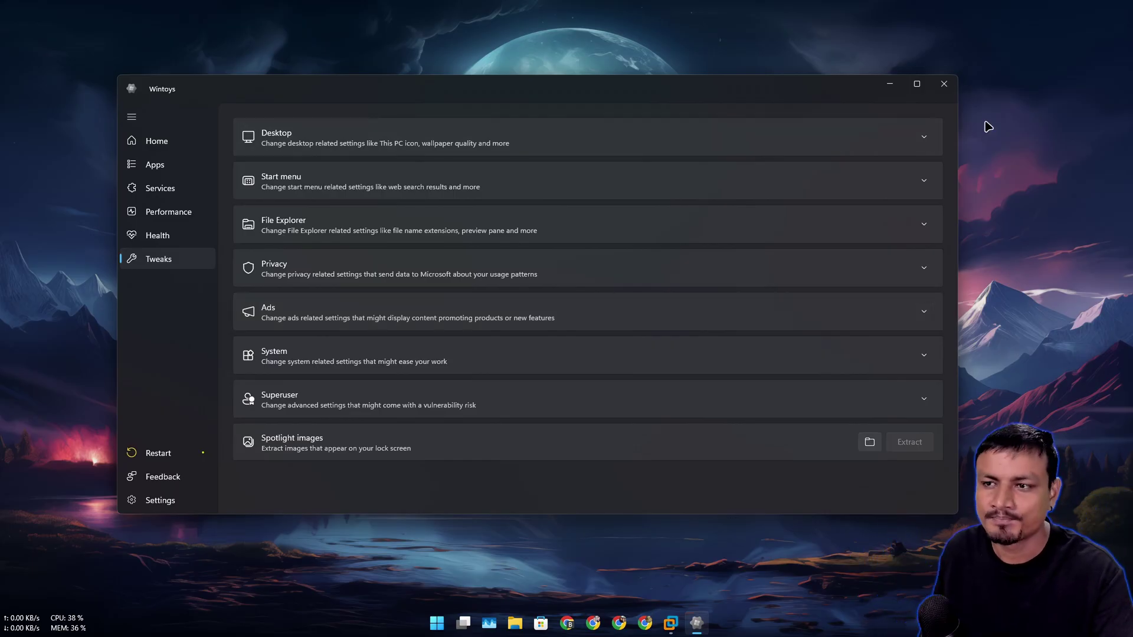
Step: Close Wintoys and reposition the running command window to the right
click(948, 90)
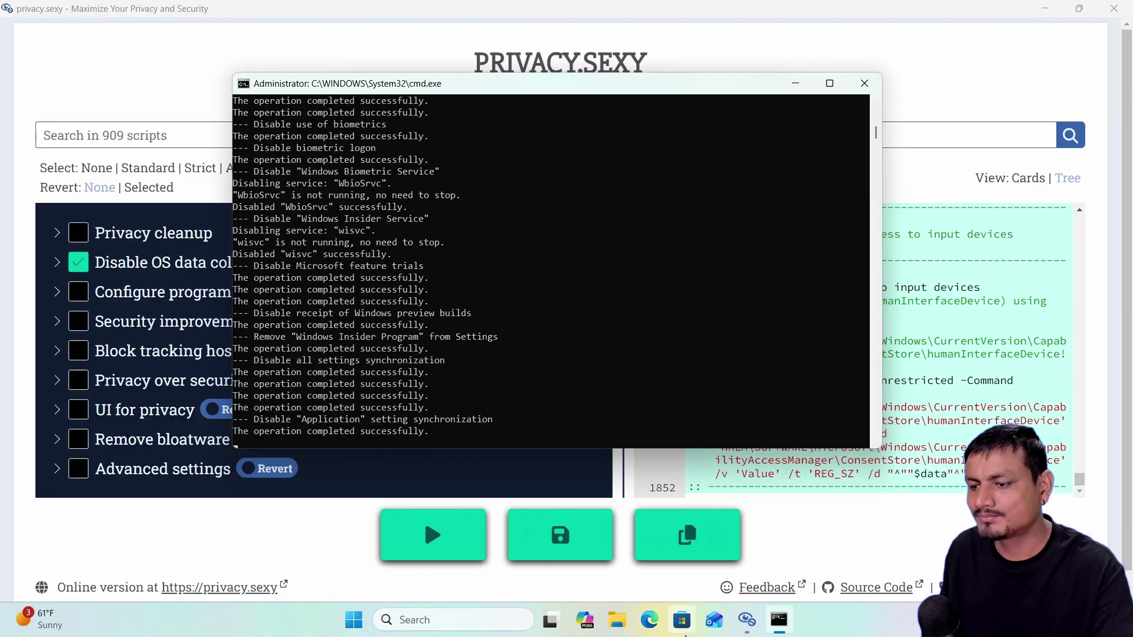
drag(539, 88, 537, 127)
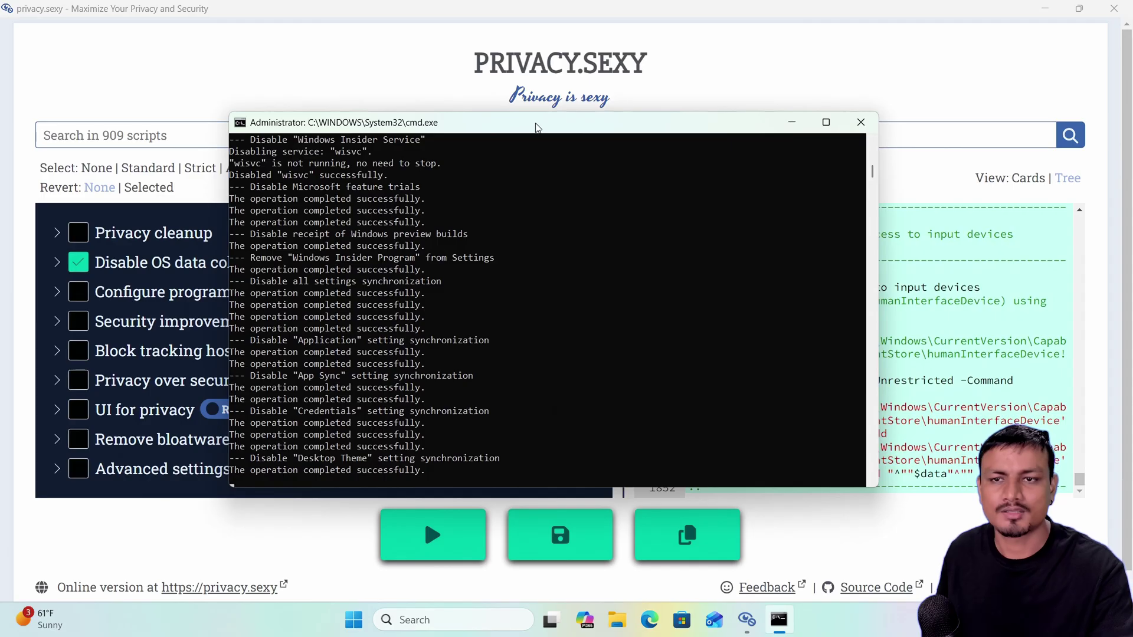
drag(537, 127, 793, 135)
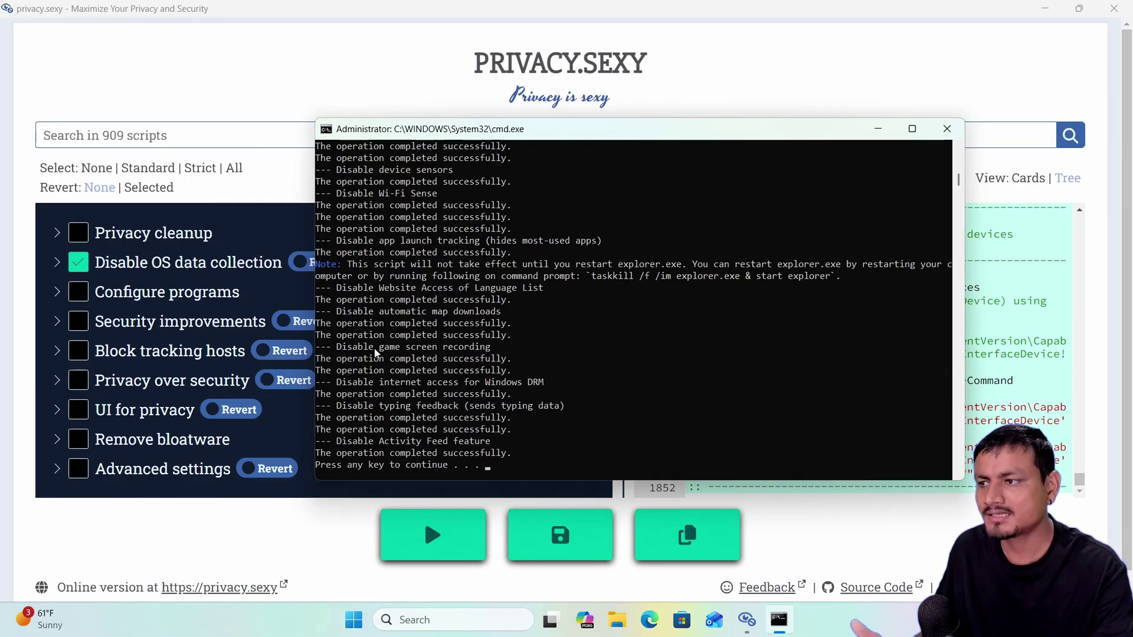
Step: Highlight the Disable Wi-Fi Sense and Disable game screen recording lines in the console output
drag(454, 195, 338, 200)
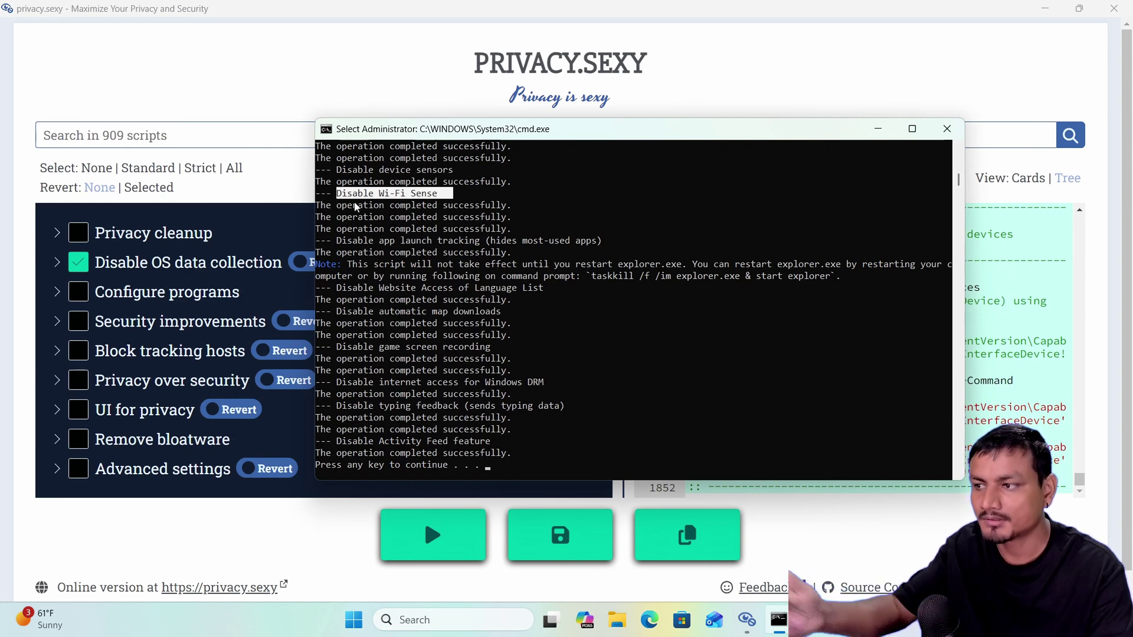
scroll(383, 235, down, 2)
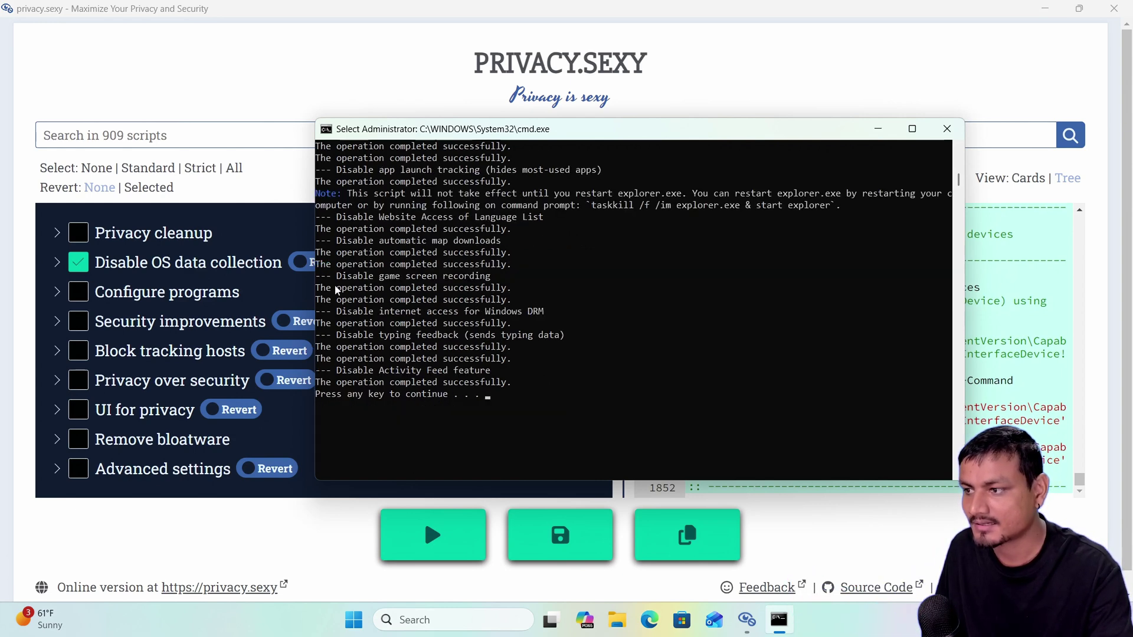
drag(334, 279, 495, 282)
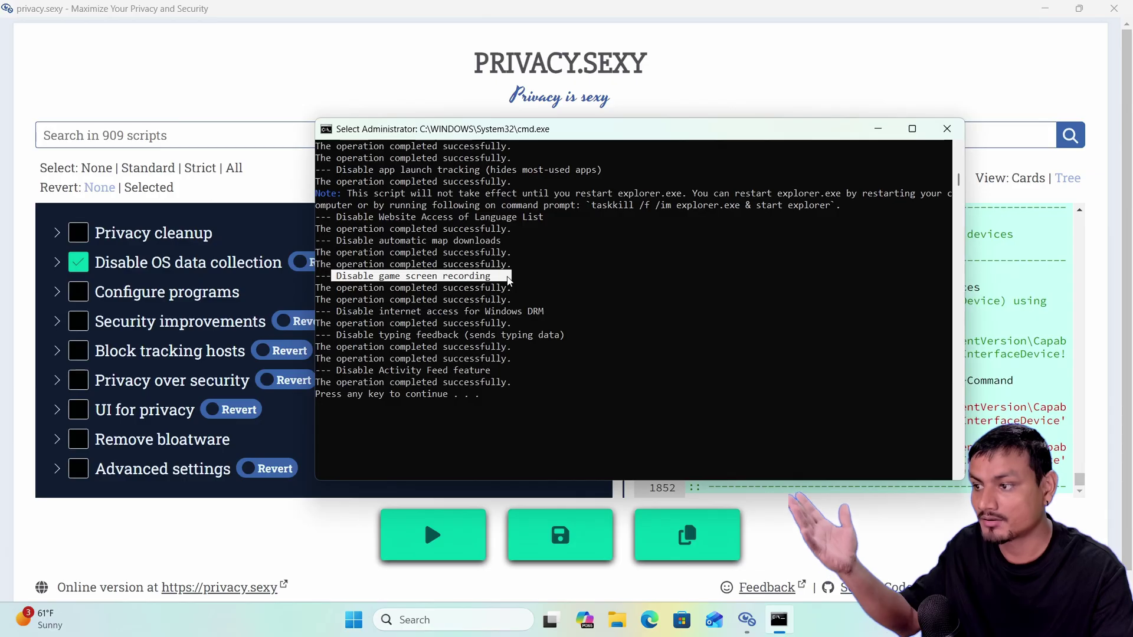
click(530, 310)
drag(524, 299, 446, 315)
drag(340, 279, 482, 277)
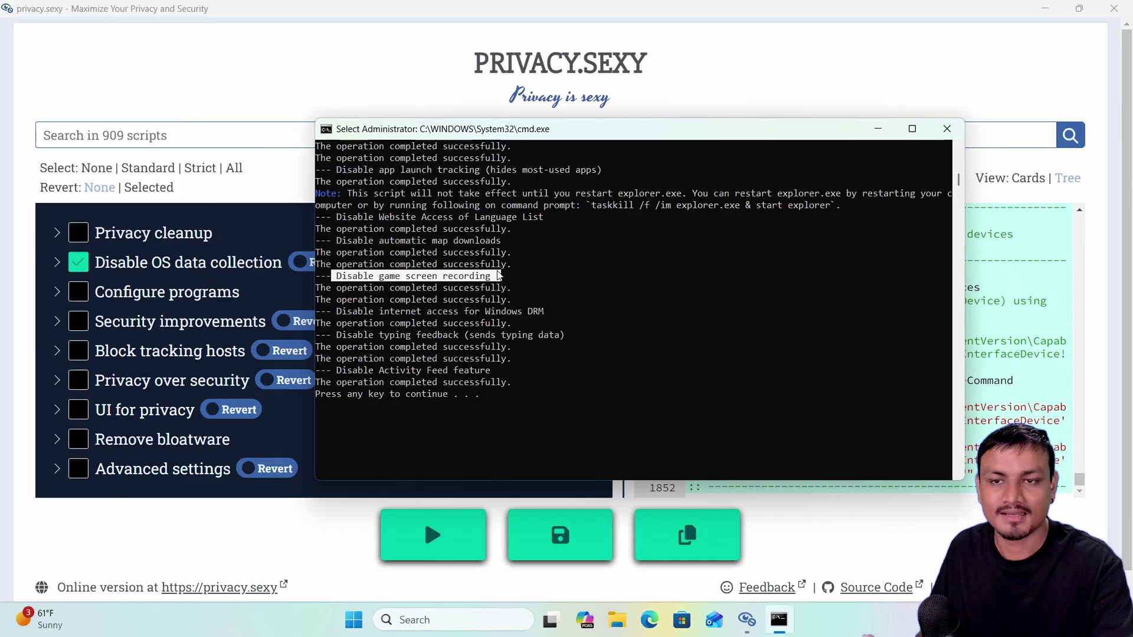
Step: Close the finished console and switch the selection from Disable OS data collection to Configure programs
click(947, 129)
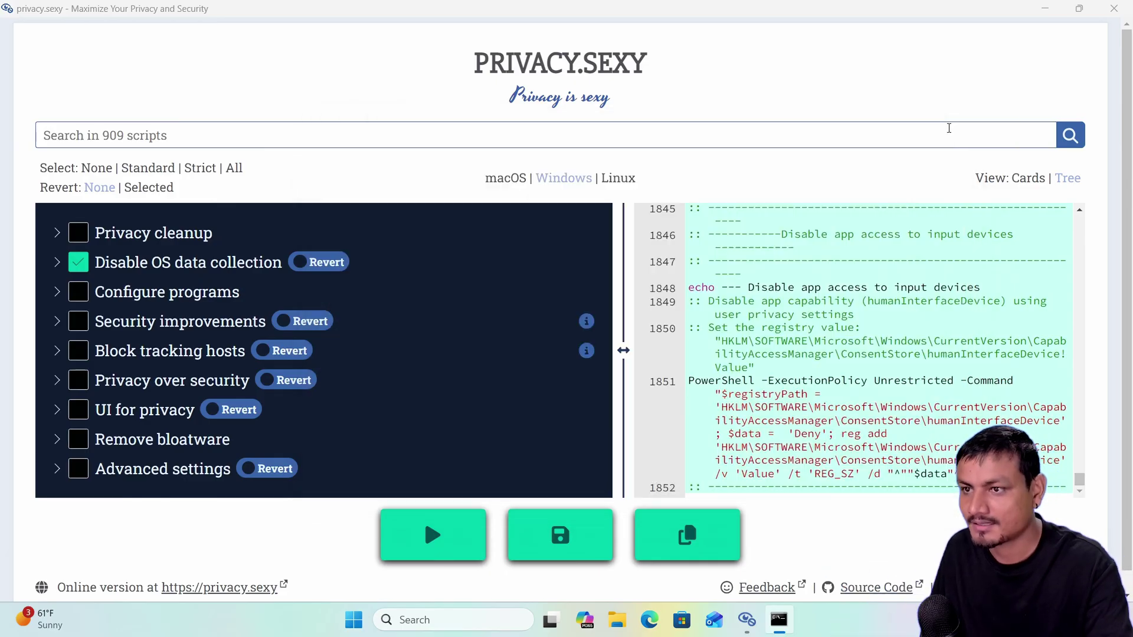
click(79, 262)
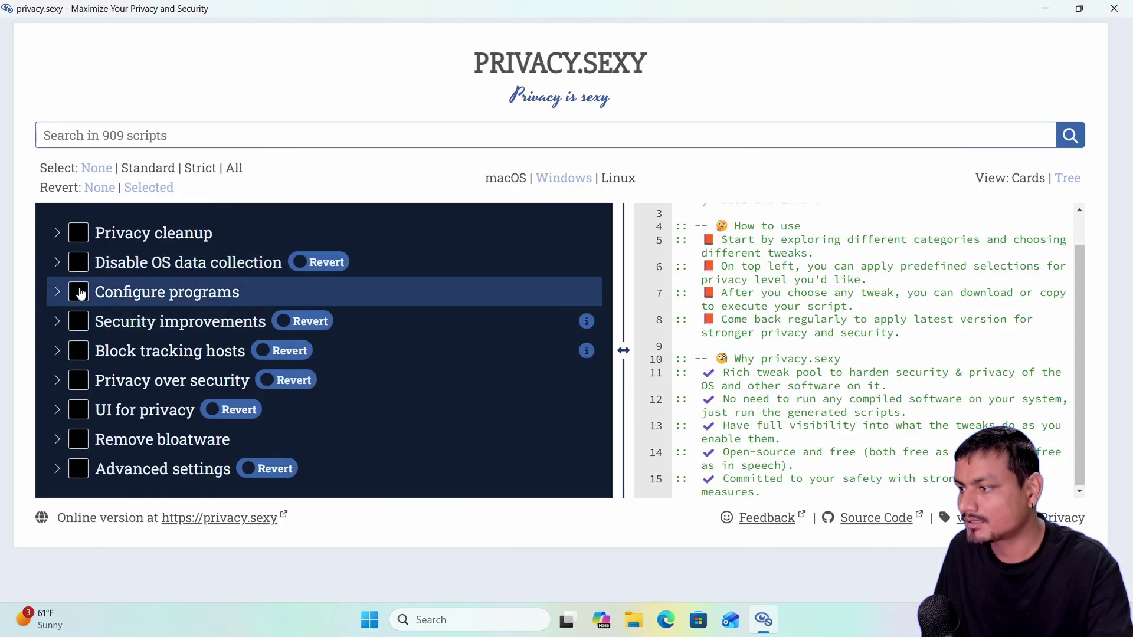
click(79, 292)
Step: Review the Configure programs and Configure browsers entries, then collapse both
scroll(100, 321, down, 1)
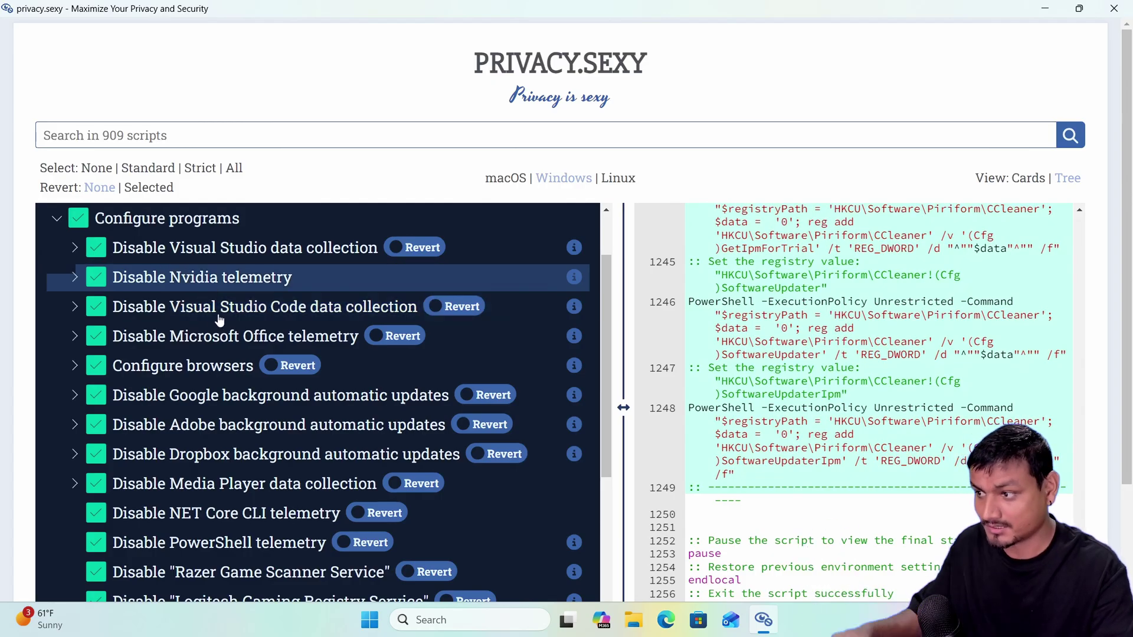
scroll(218, 319, down, 1)
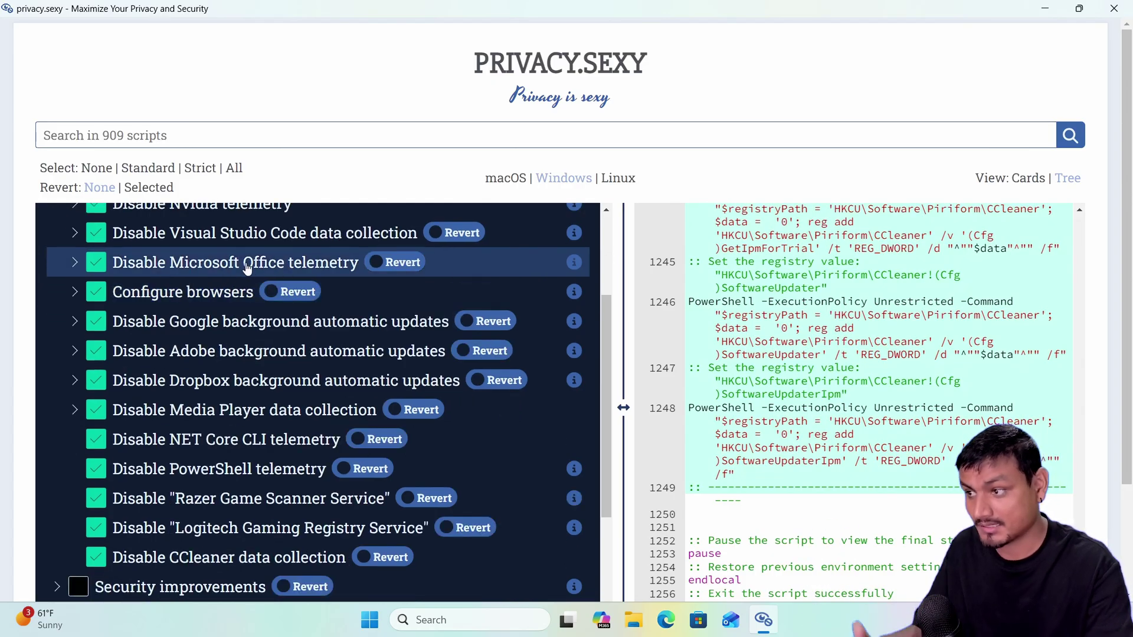
click(75, 291)
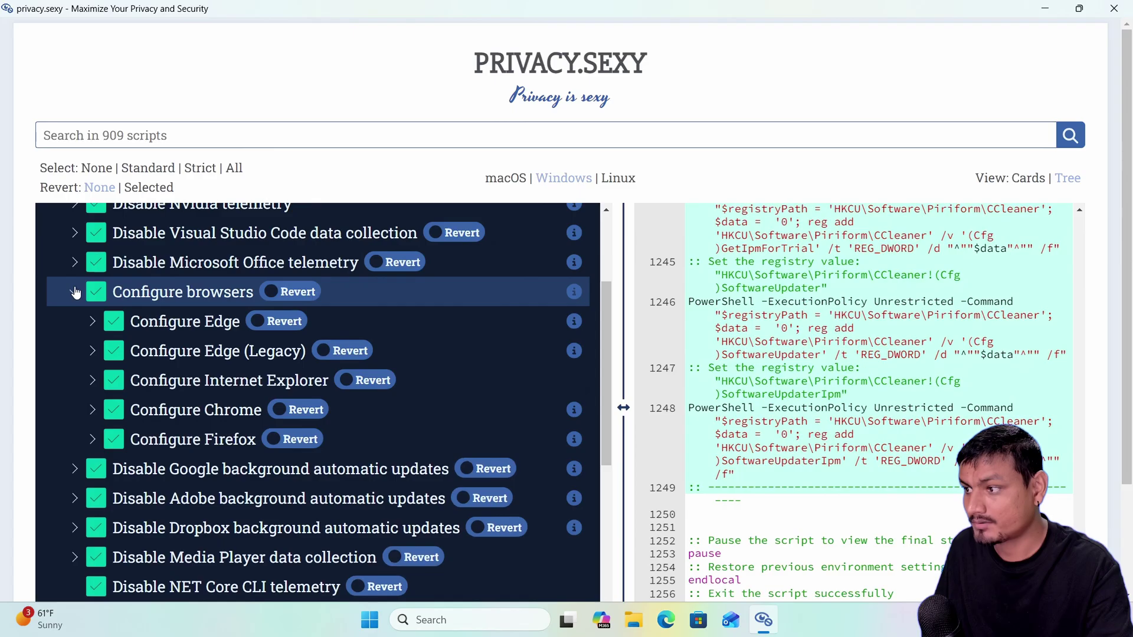
click(75, 291)
scroll(155, 332, up, 1)
scroll(155, 331, up, 1)
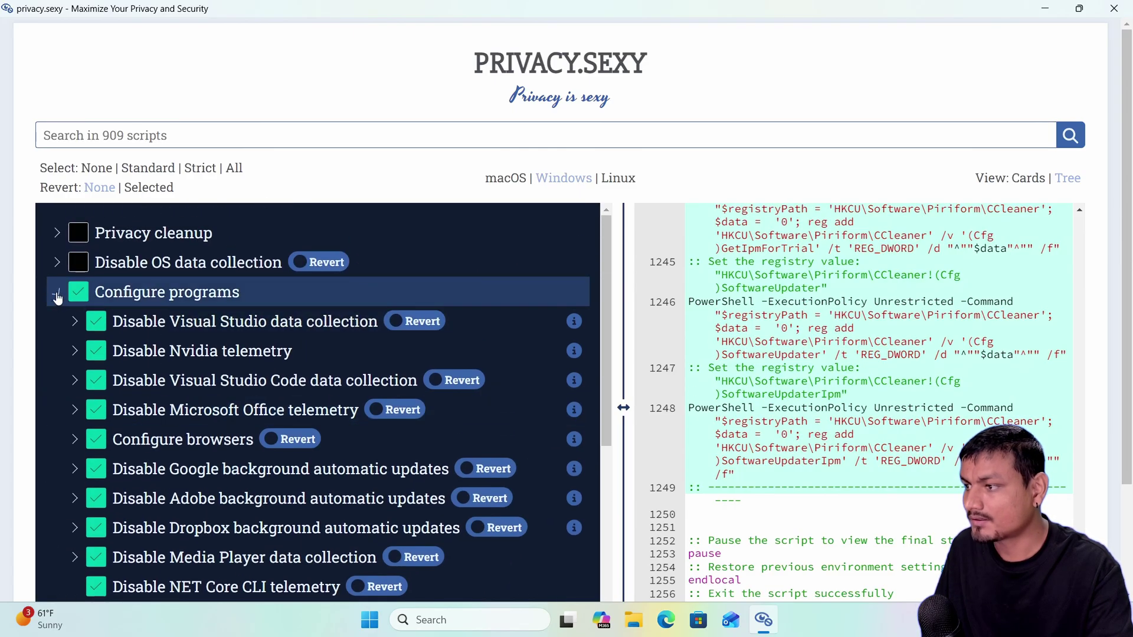
click(58, 293)
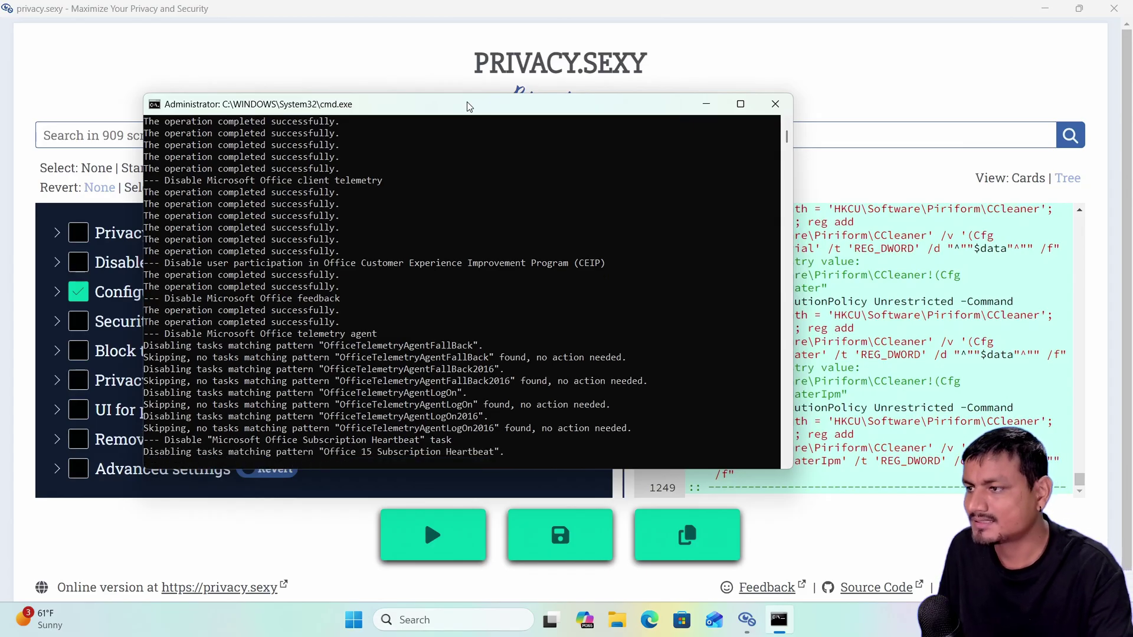
Step: Drag the running command window lower to reveal the privacy.sexy categories
drag(469, 106, 522, 117)
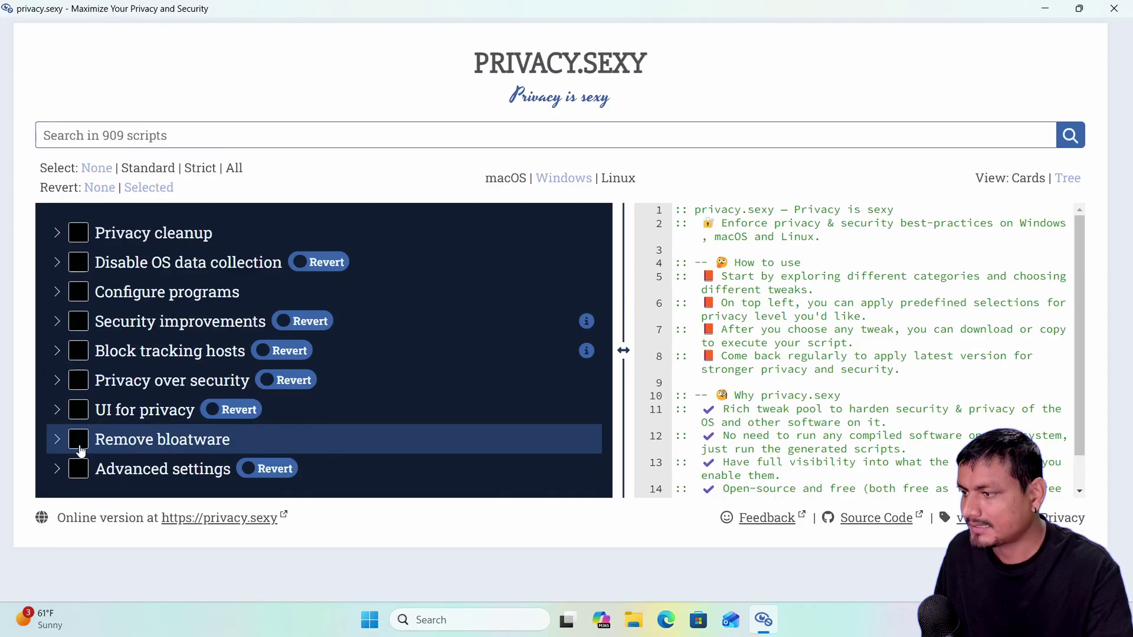
click(83, 446)
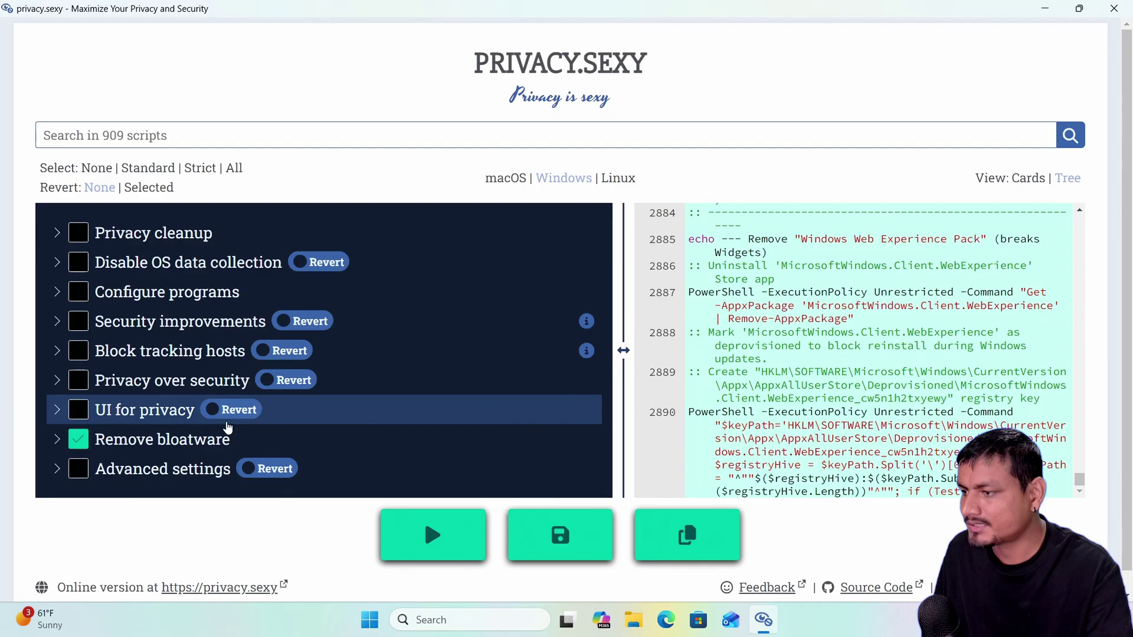
click(58, 446)
scroll(248, 354, down, 3)
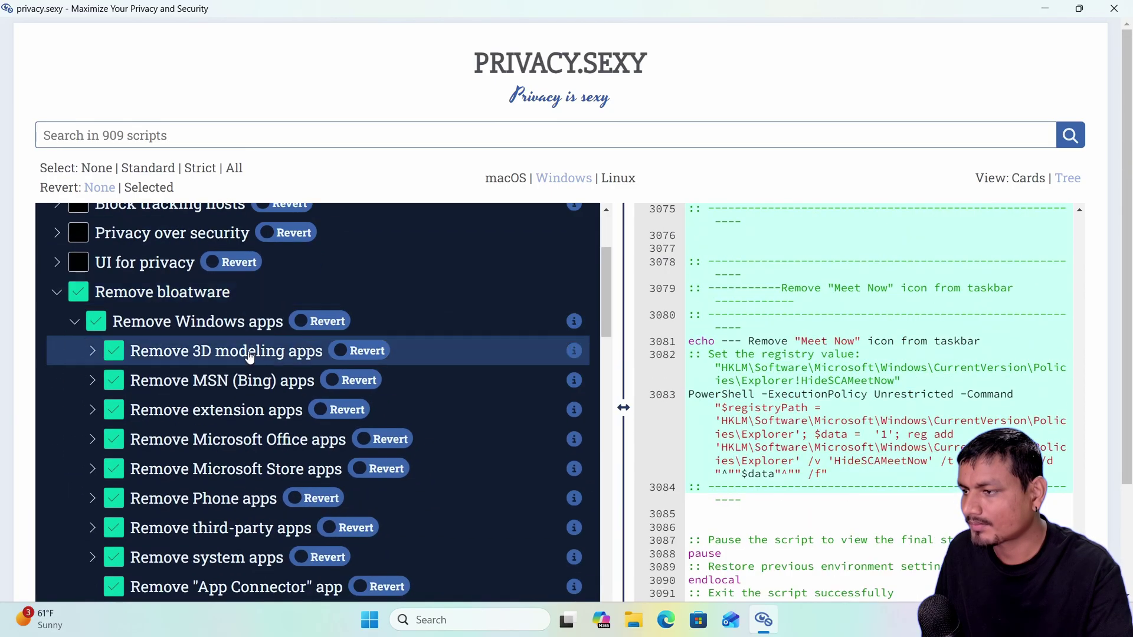
scroll(195, 324, down, 1)
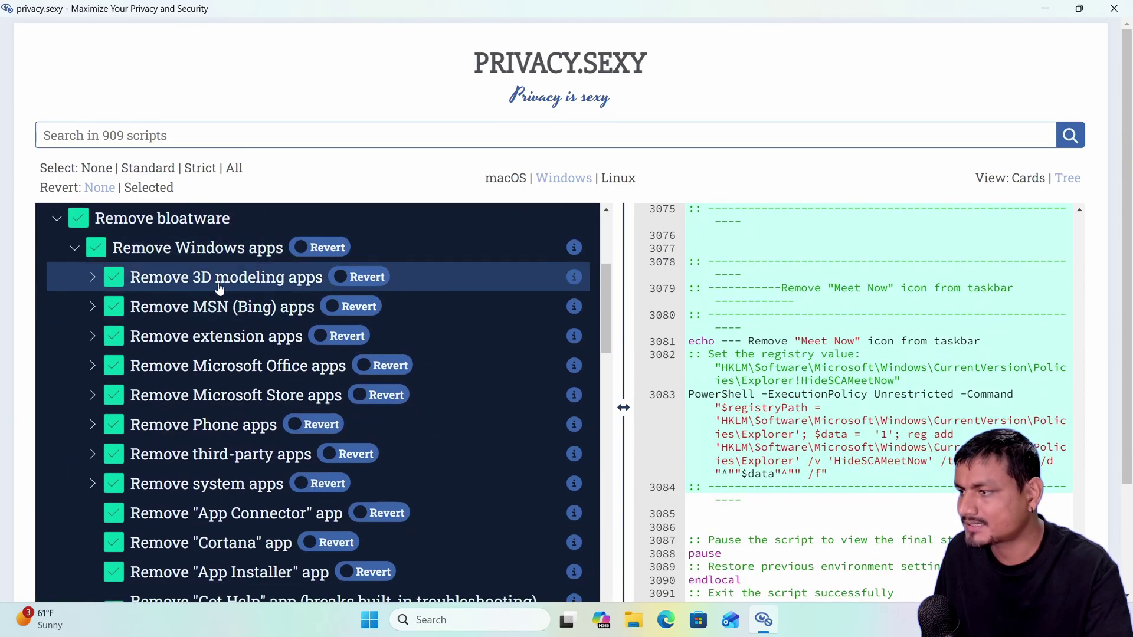
scroll(211, 376, down, 2)
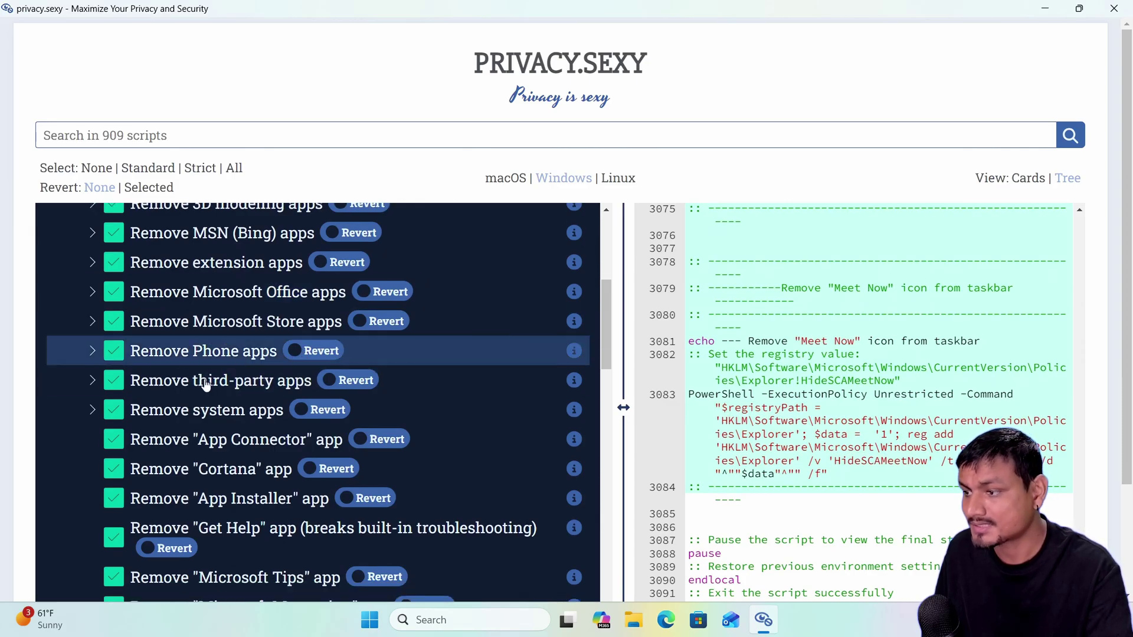
scroll(206, 385, down, 2)
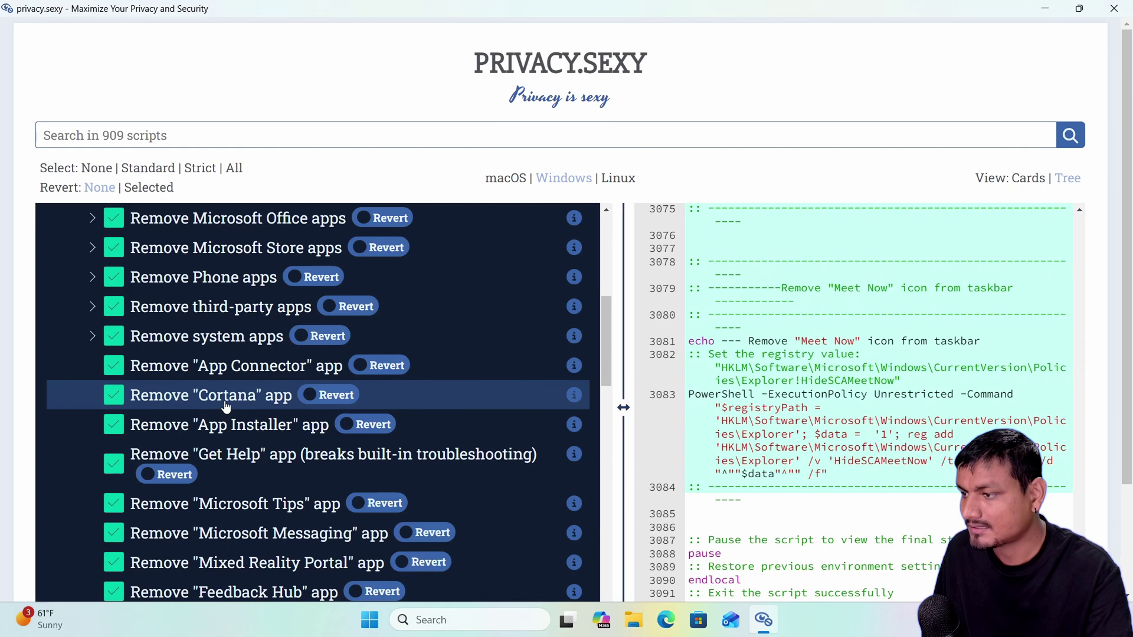
scroll(229, 402, down, 4)
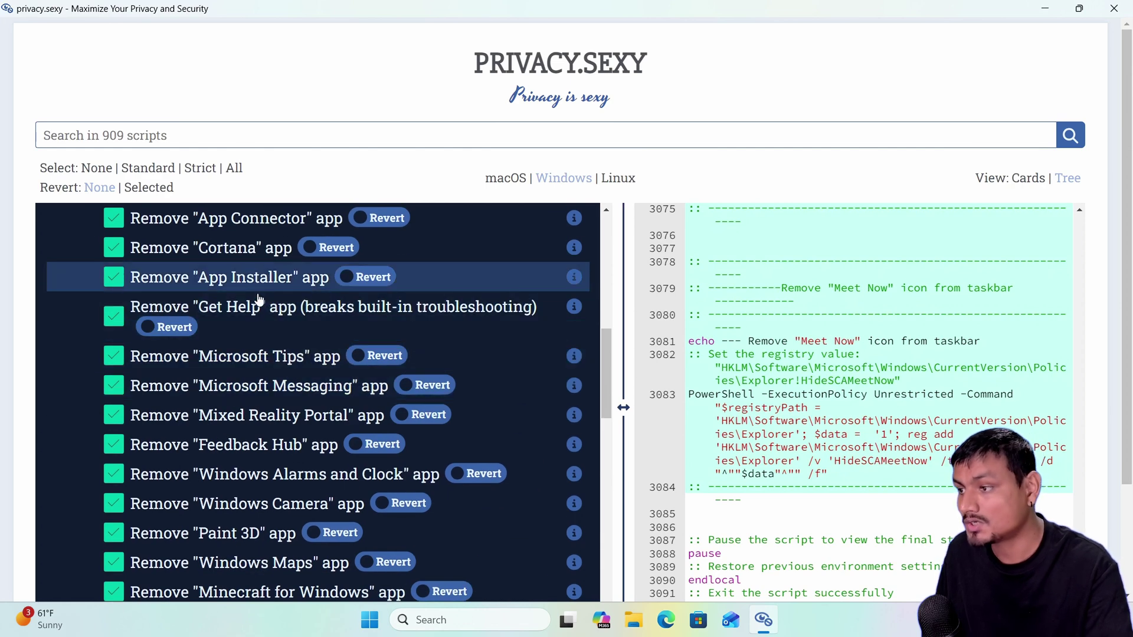
scroll(275, 361, down, 2)
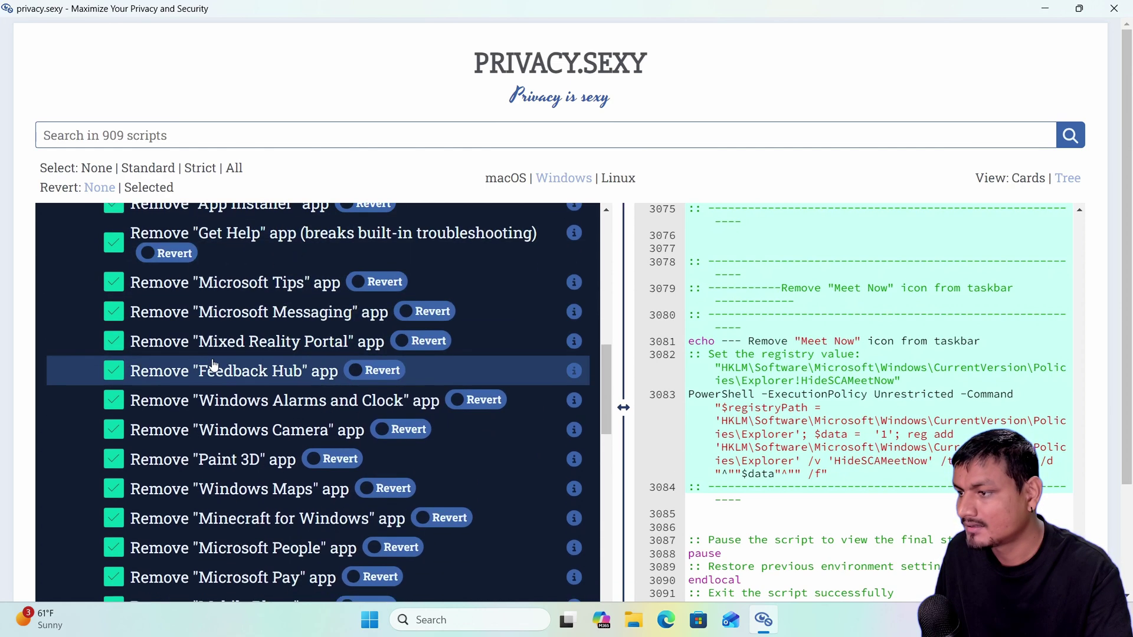
scroll(236, 384, down, 6)
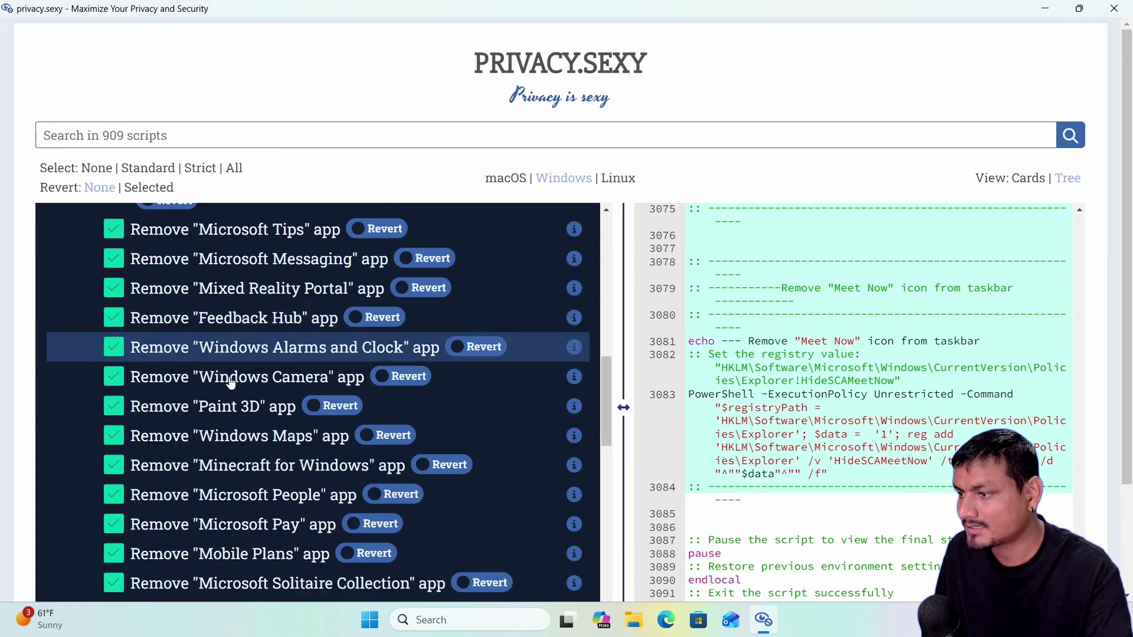
scroll(274, 354, up, 2)
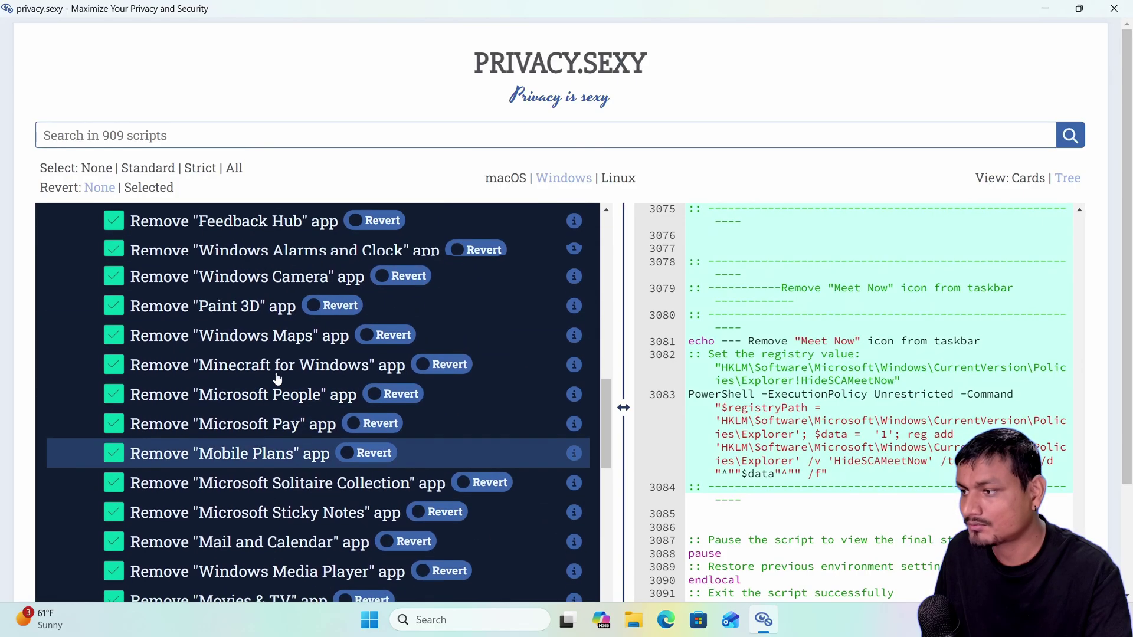
scroll(287, 311, down, 2)
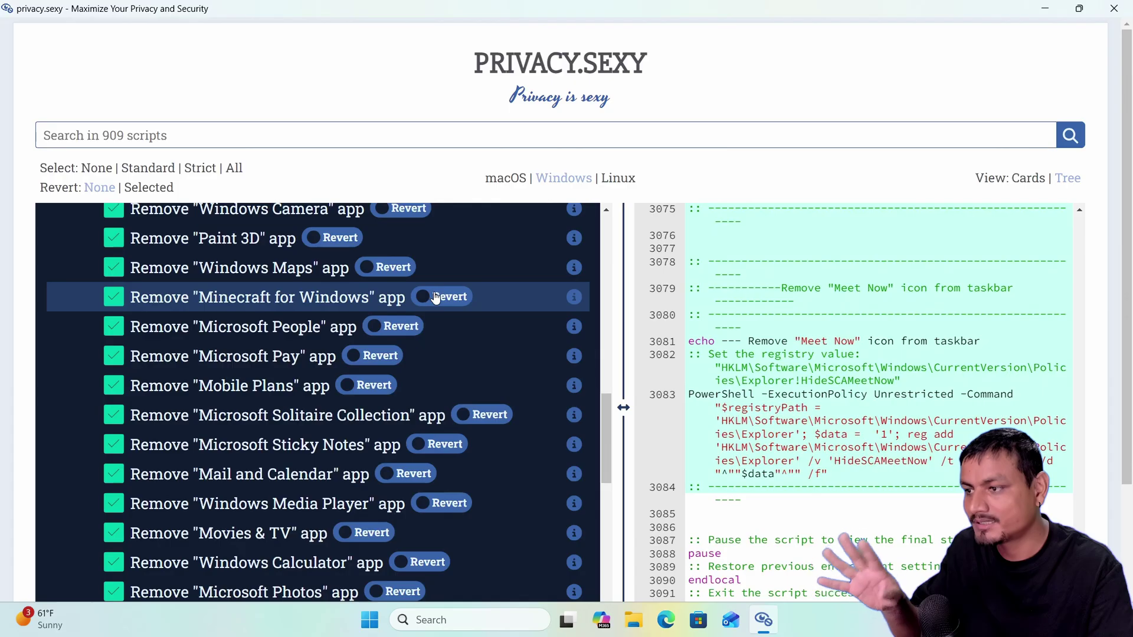
click(258, 304)
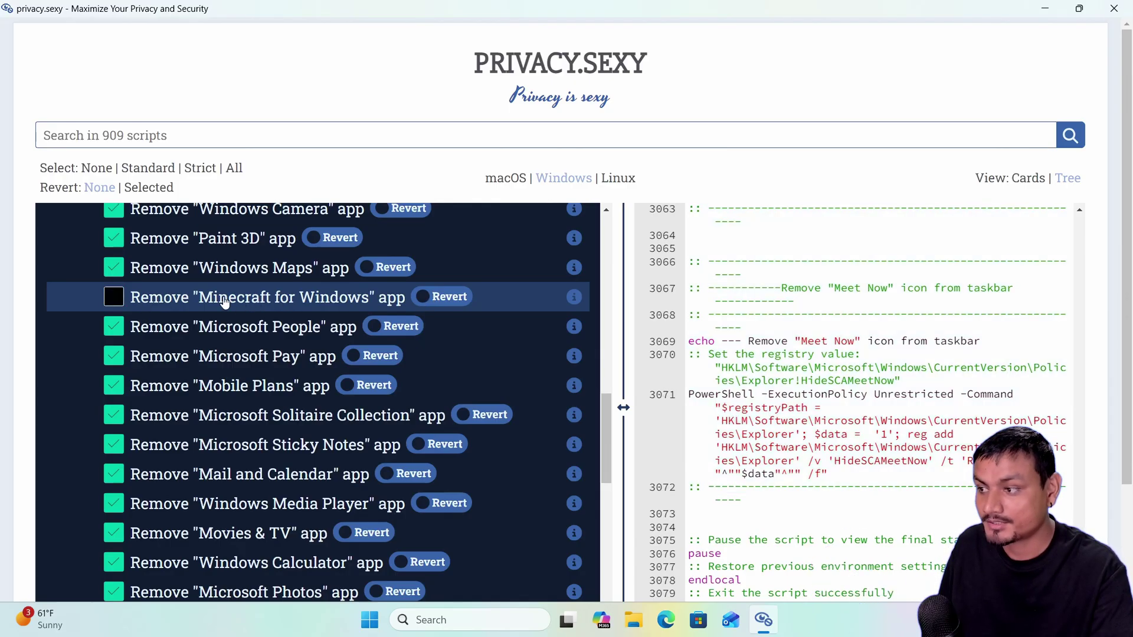
click(121, 303)
click(132, 304)
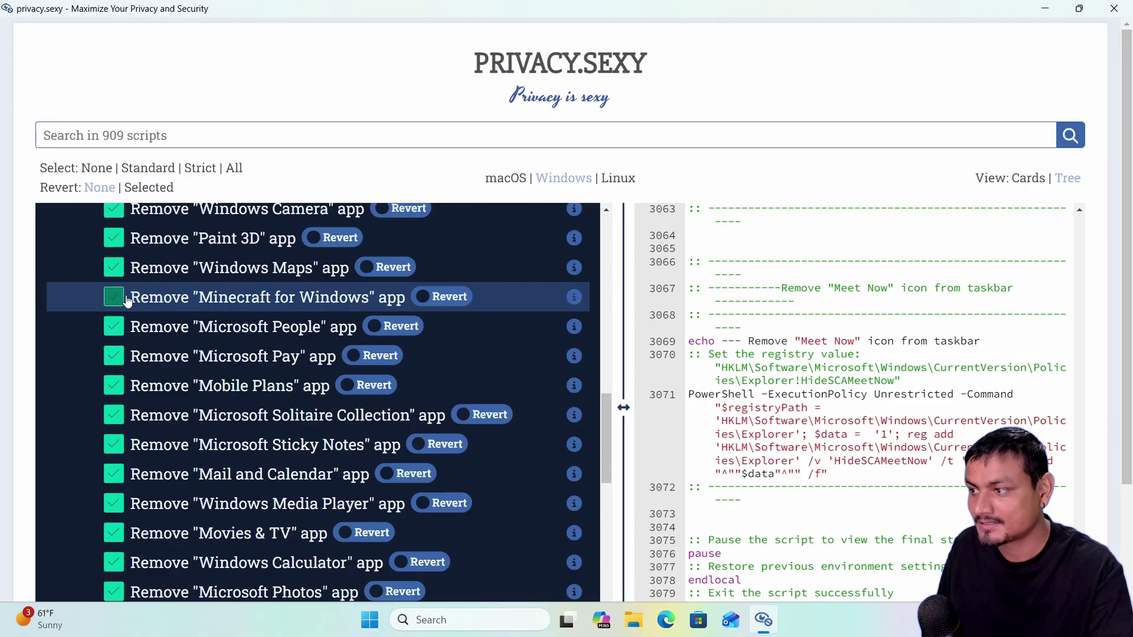
click(126, 301)
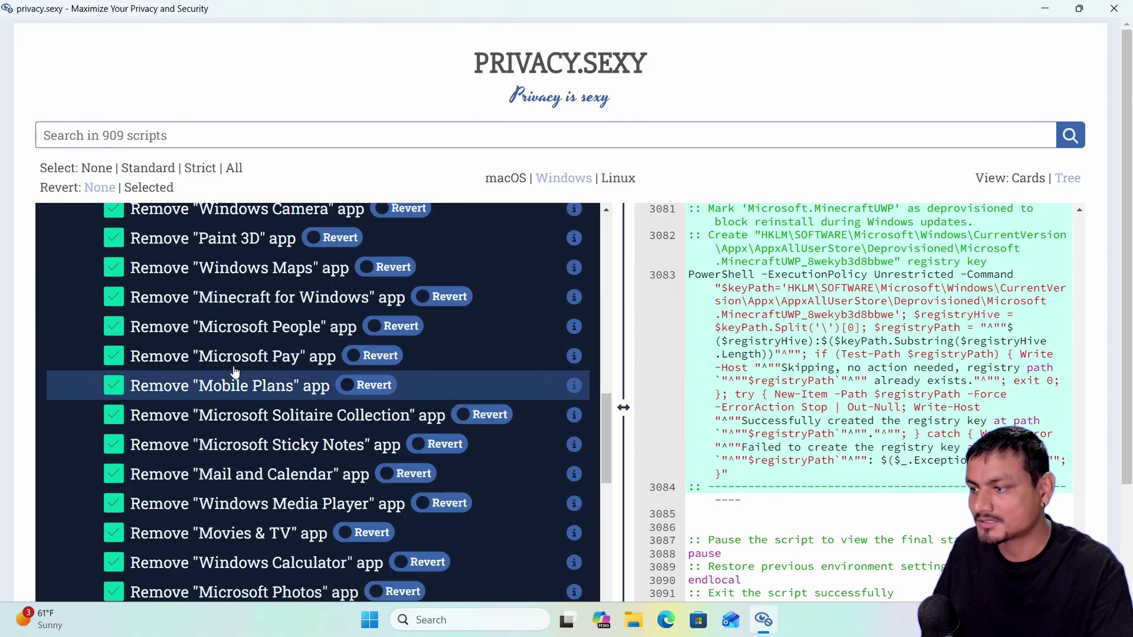
scroll(234, 371, down, 10)
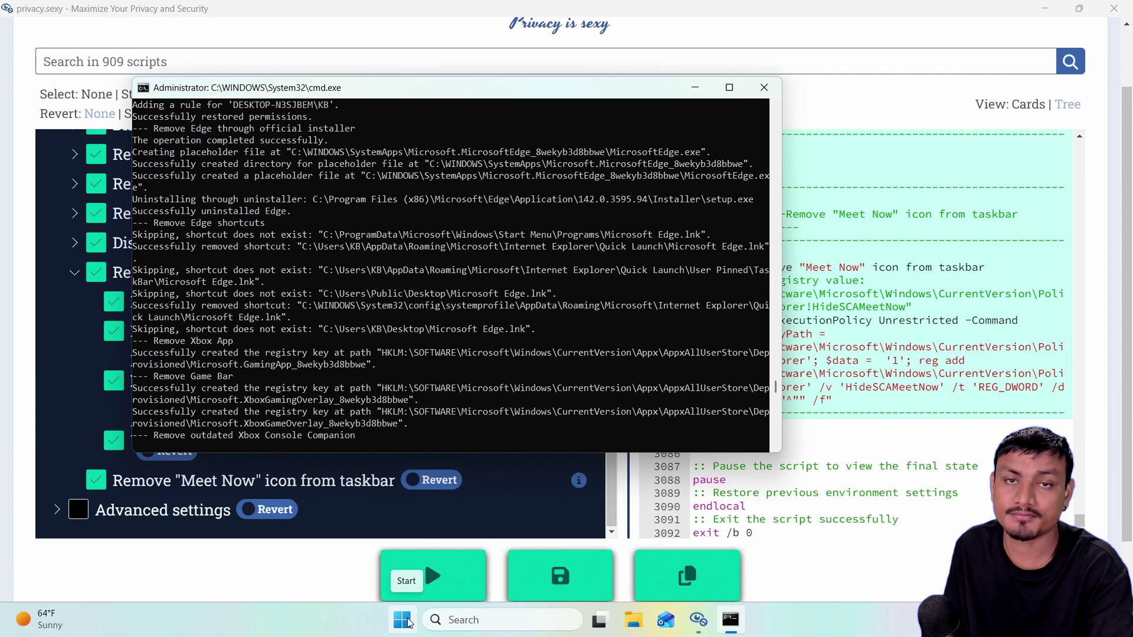
Step: Search the Start menu for 'edge' to confirm it no longer appears
click(387, 620)
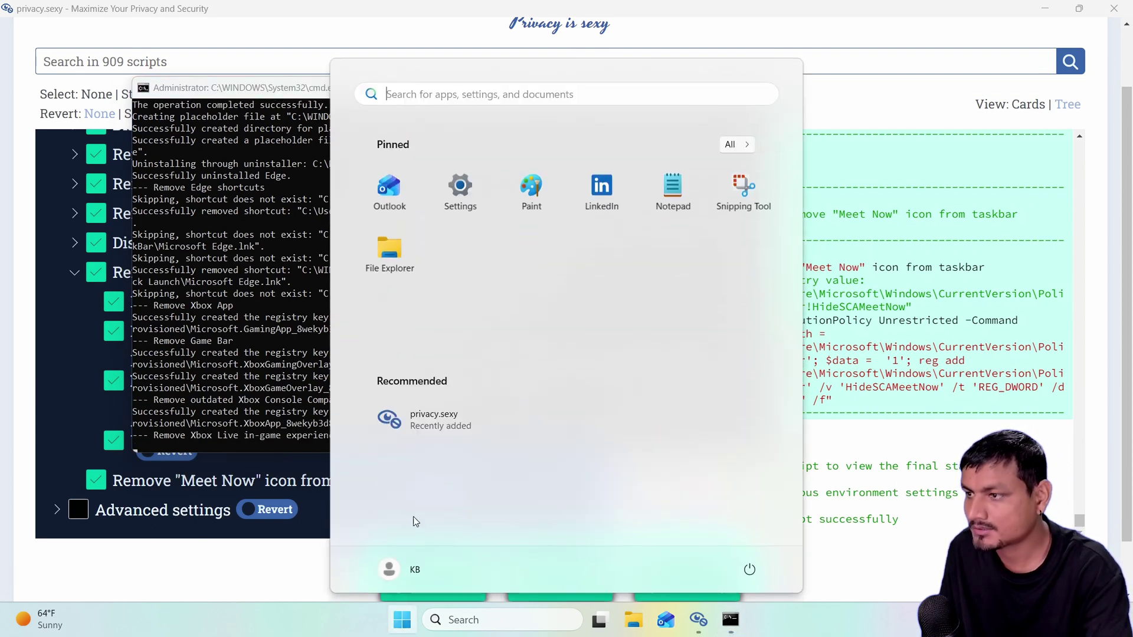
text(ev)
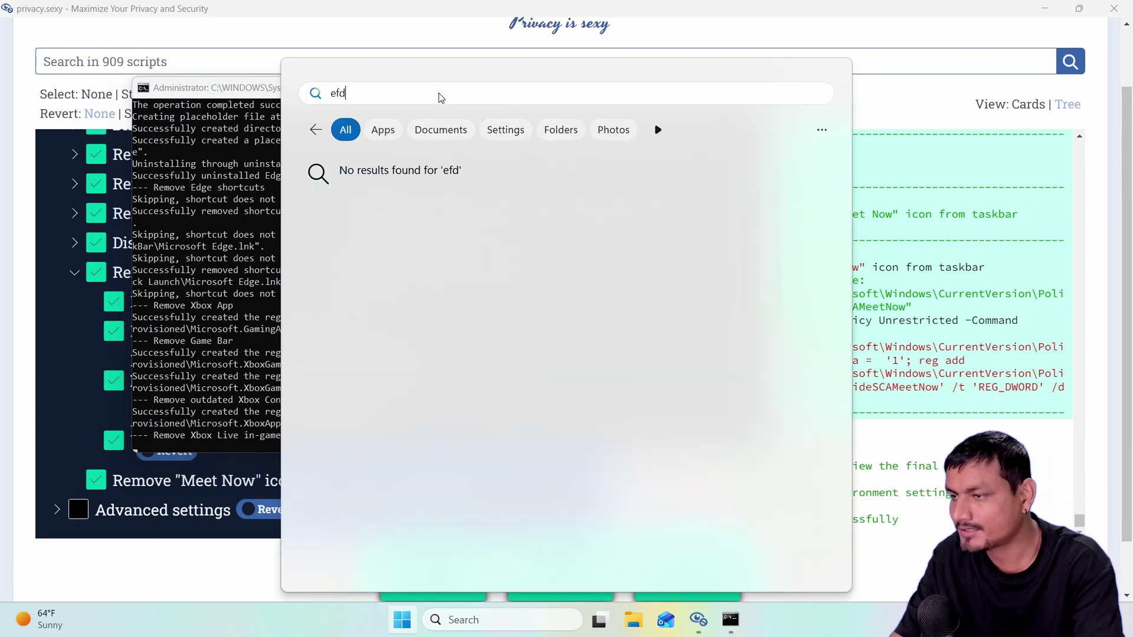
key(BackSpace)
text(dge)
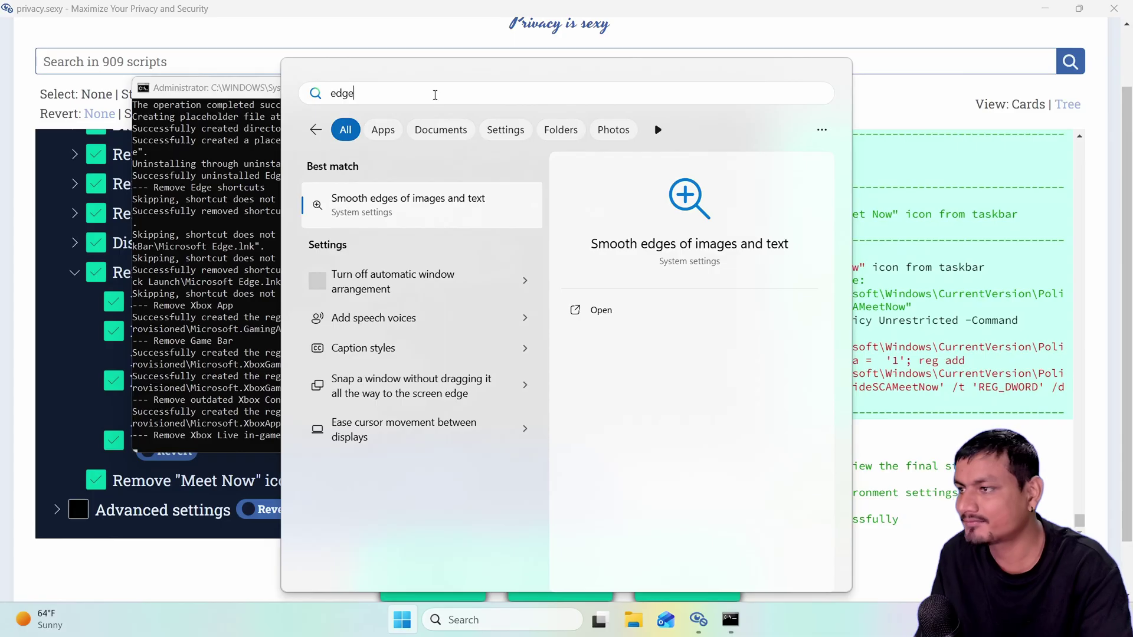
click(395, 13)
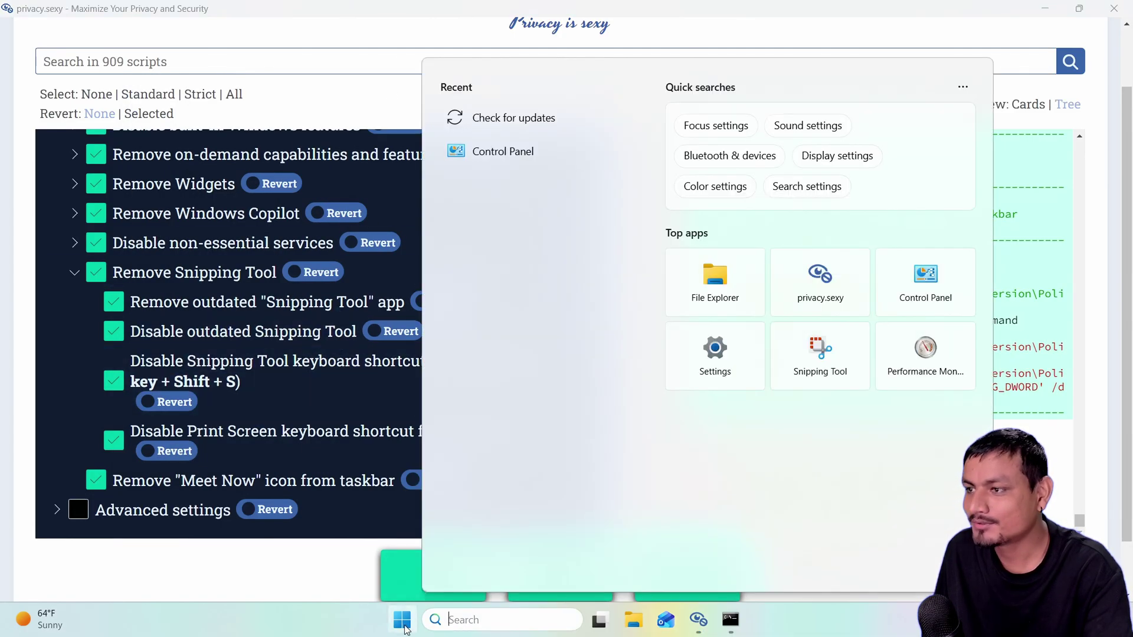
Step: Scroll through the Start menu's All apps list to check that Edge is gone
click(405, 623)
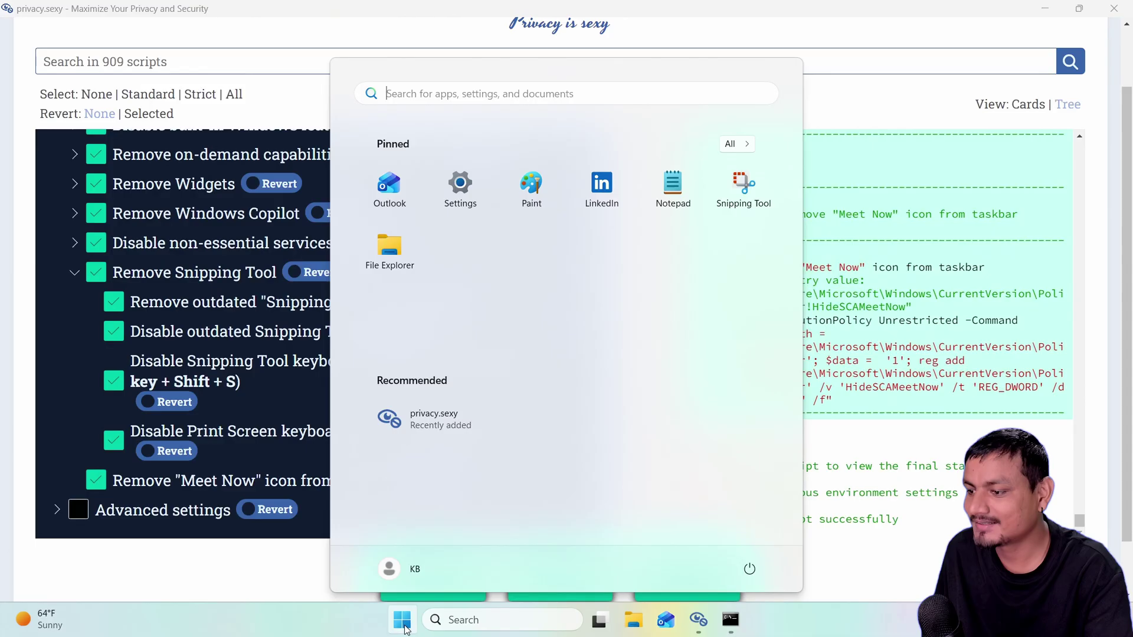
scroll(558, 211, down, 3)
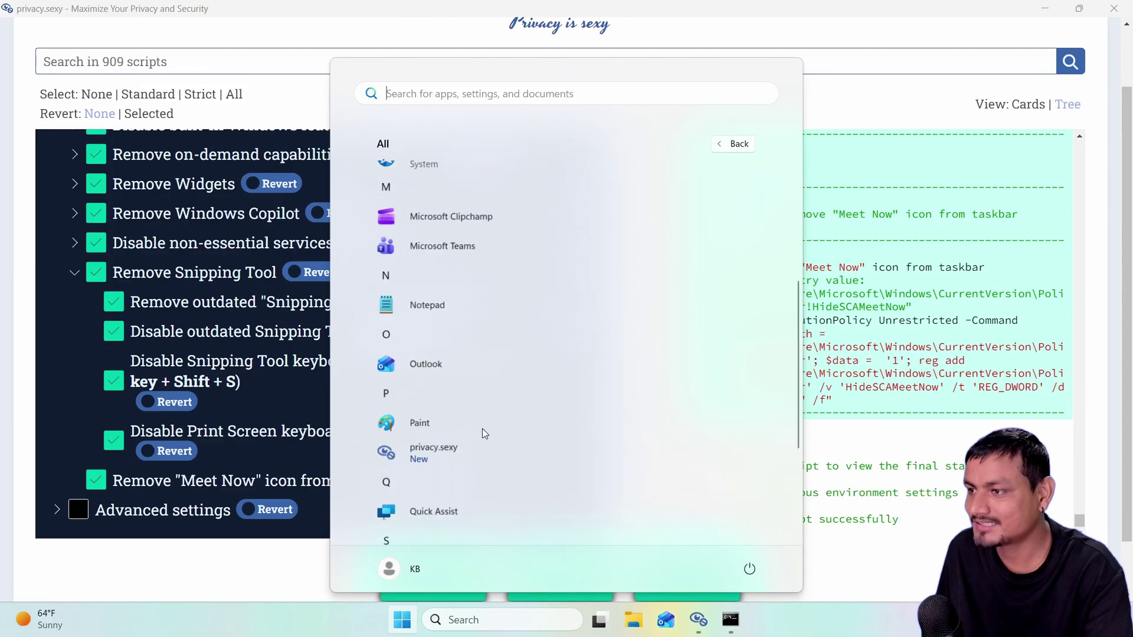
scroll(482, 429, up, 5)
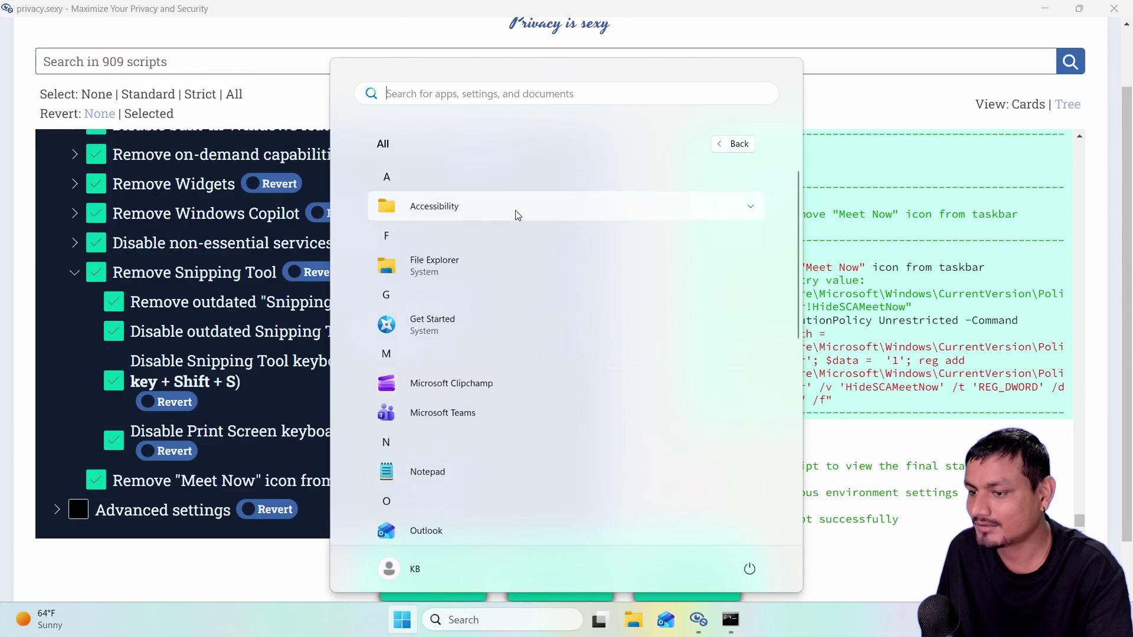
scroll(496, 366, down, 3)
scroll(493, 334, up, 2)
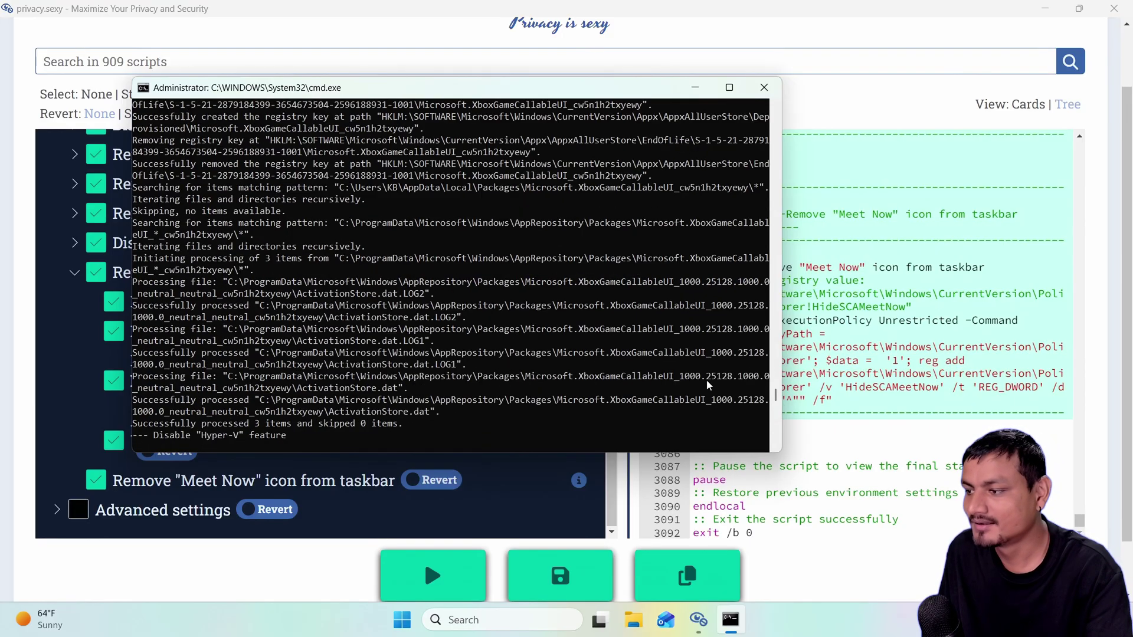
Step: Scroll the Start menu's All apps list for Xbox entries, then untick the Snipping Tool shortcut script
mouse_move(47, 627)
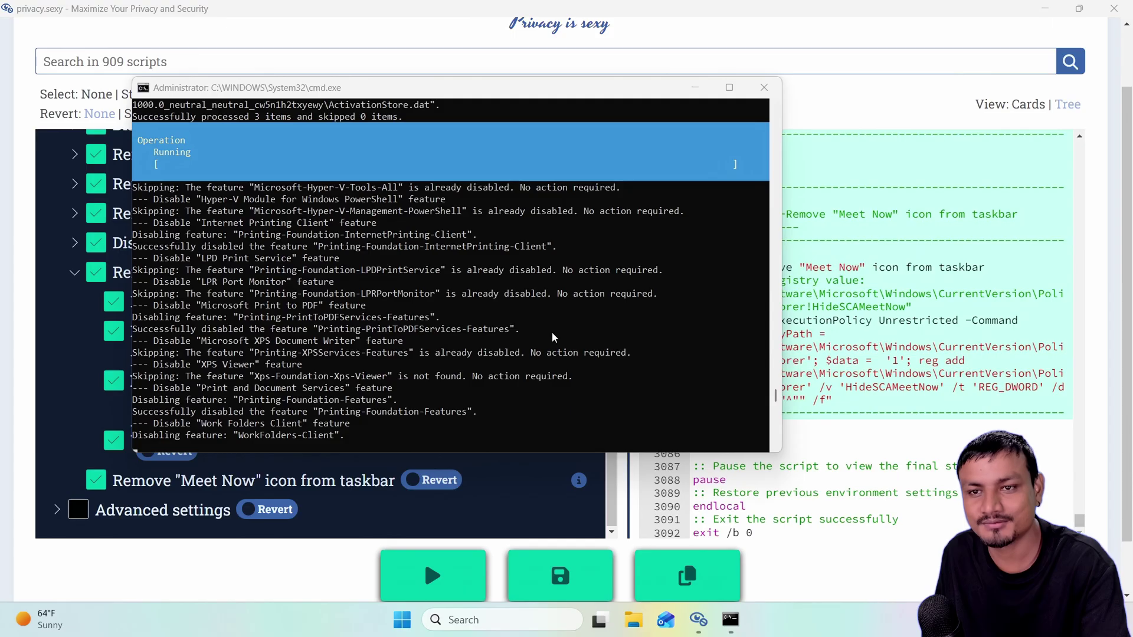
key(super)
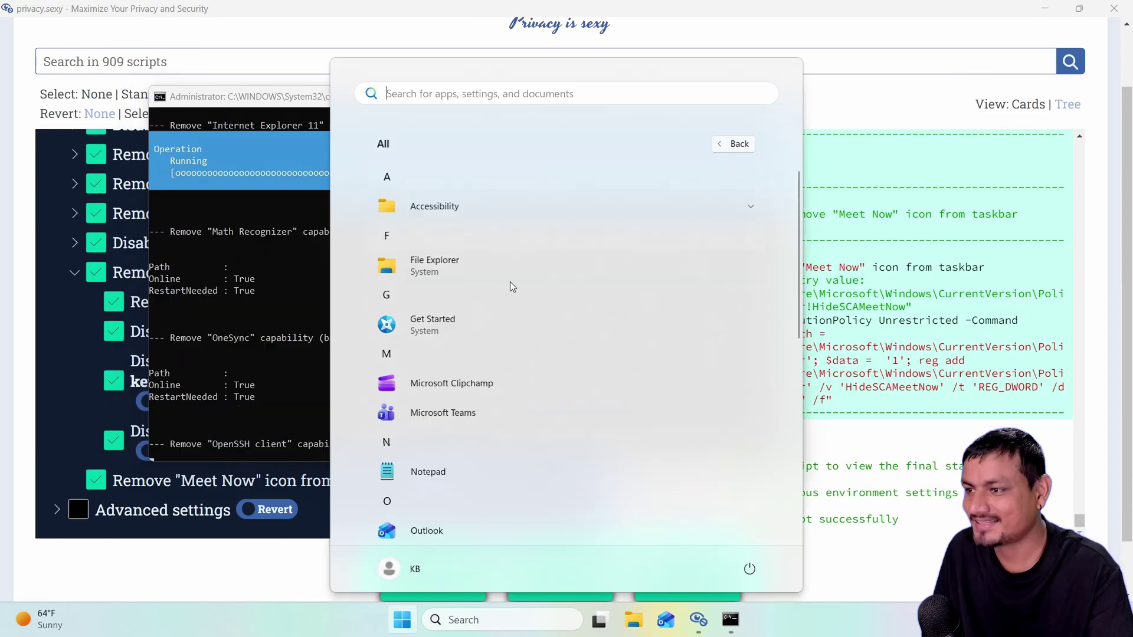
scroll(510, 282, down, 15)
scroll(516, 473, up, 2)
scroll(522, 449, down, 2)
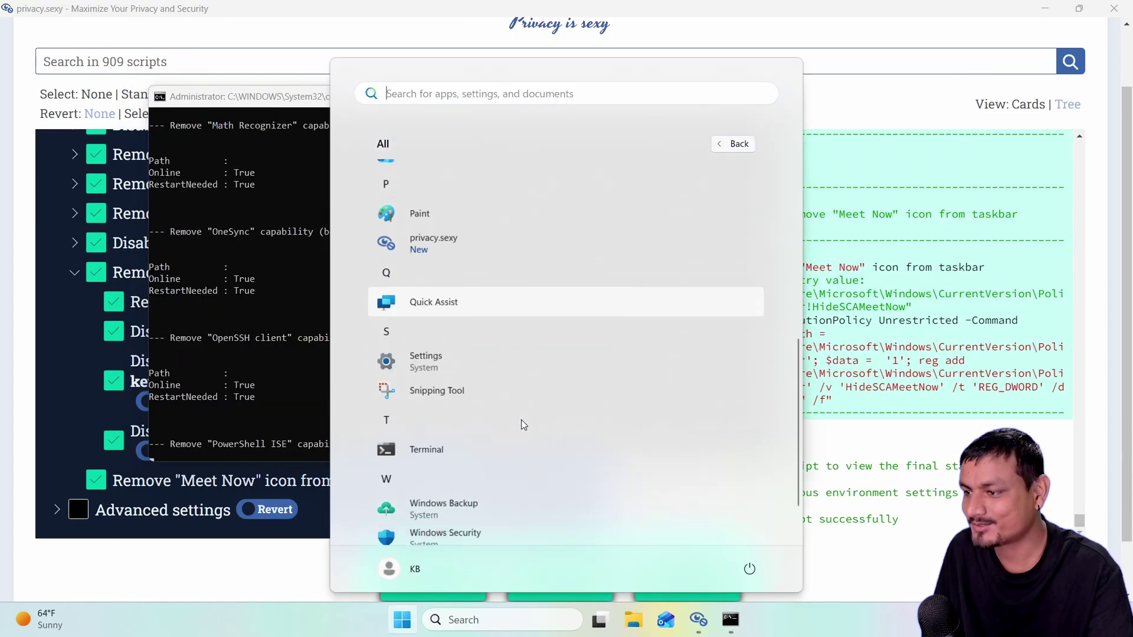
scroll(471, 413, up, 7)
scroll(466, 370, up, 1)
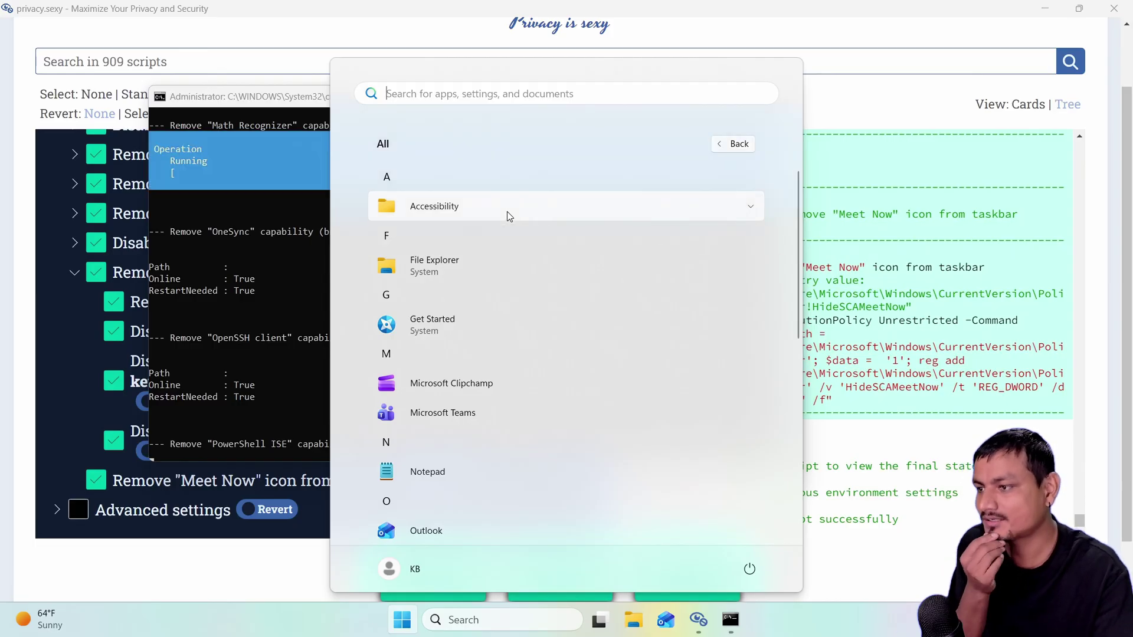
scroll(487, 275, down, 5)
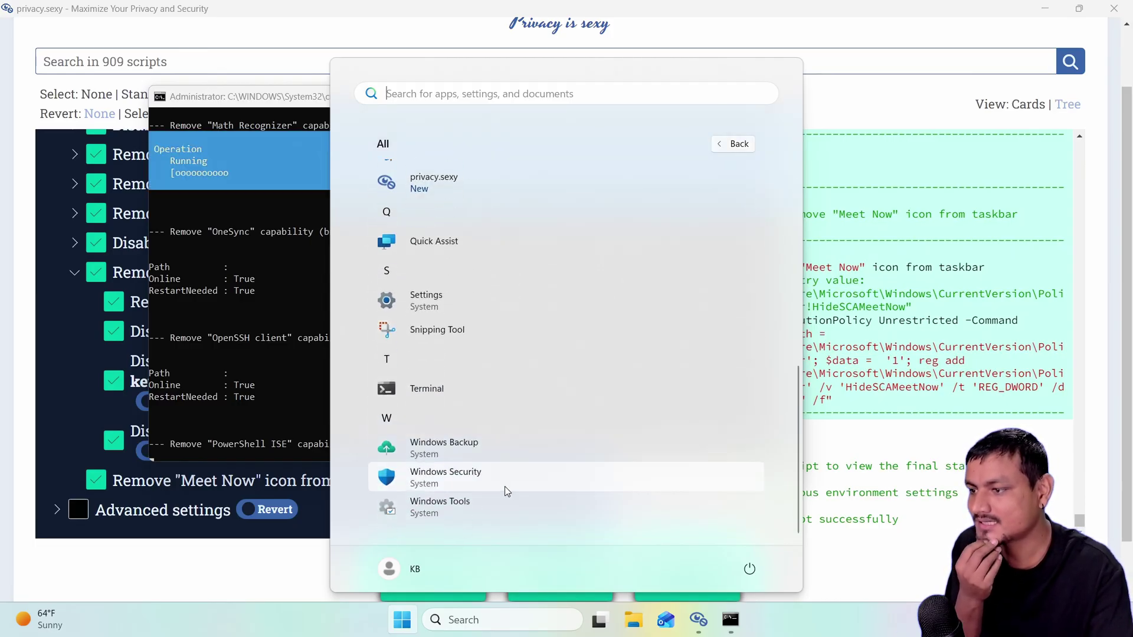
scroll(505, 486, up, 5)
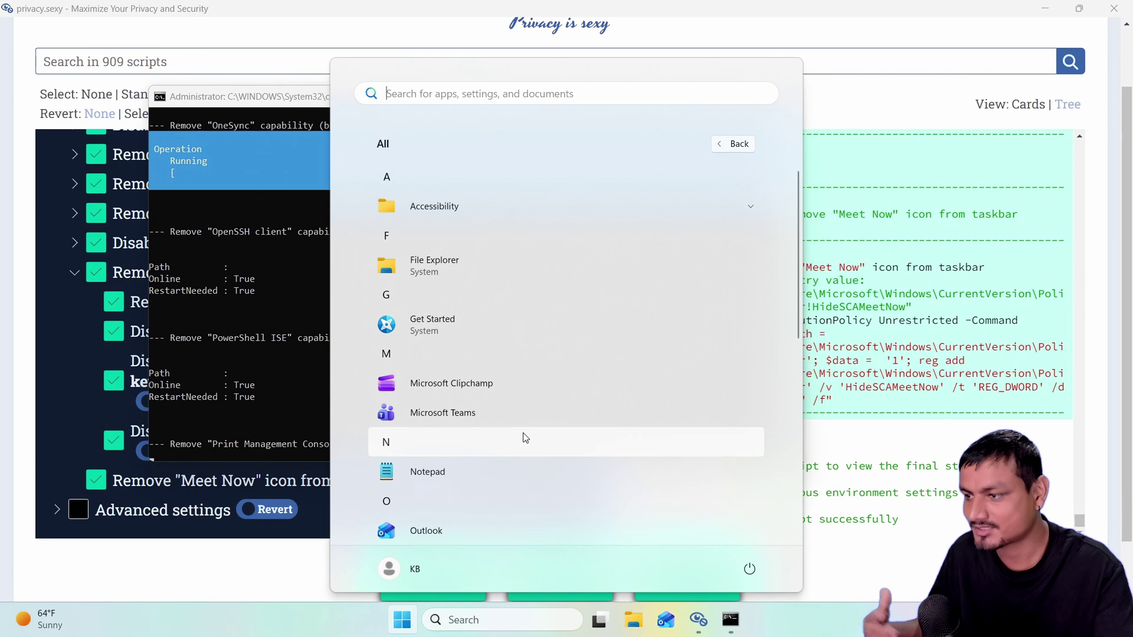
click(223, 108)
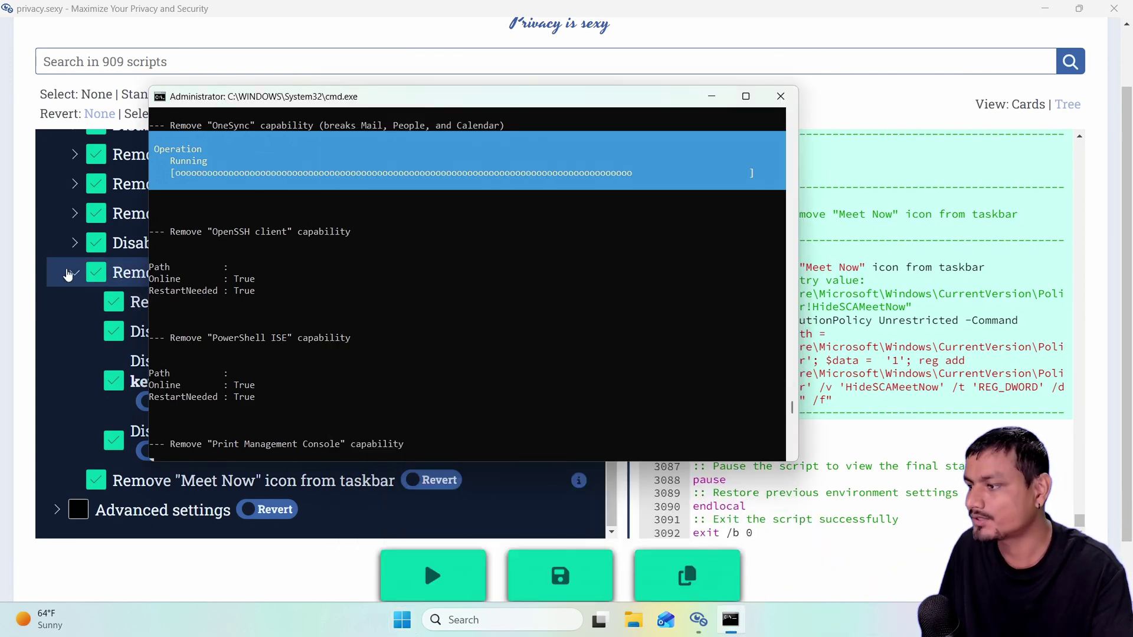
click(118, 372)
Step: Reselect the option disabling the Snipping Tool keyboard shortcut and bring the running console back
click(114, 381)
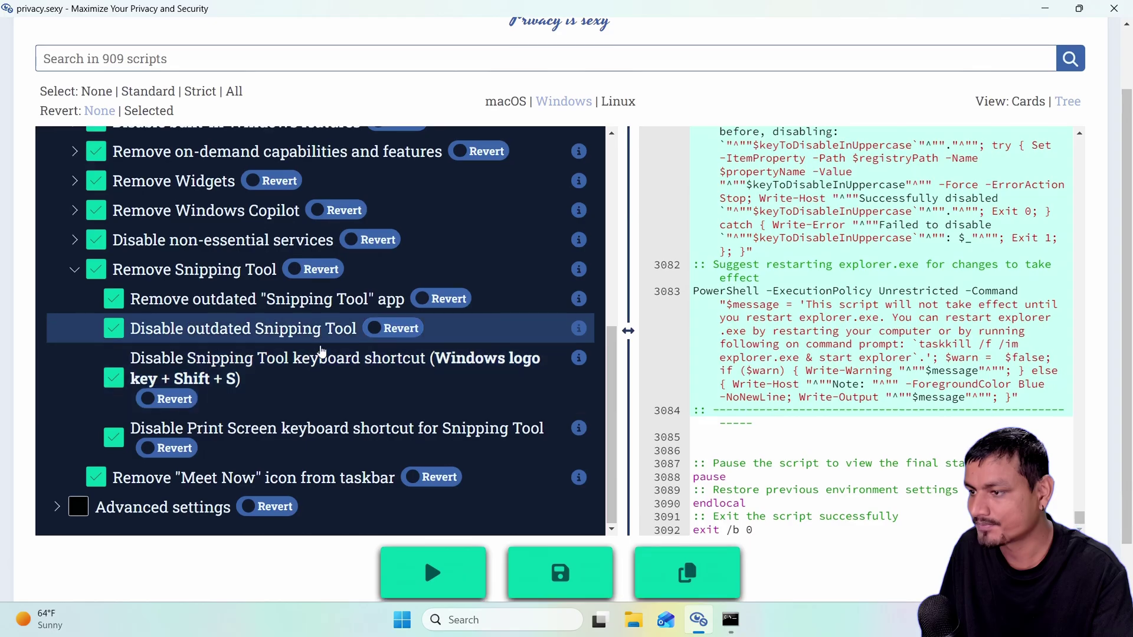
scroll(319, 354, down, 1)
key(alt+Tab)
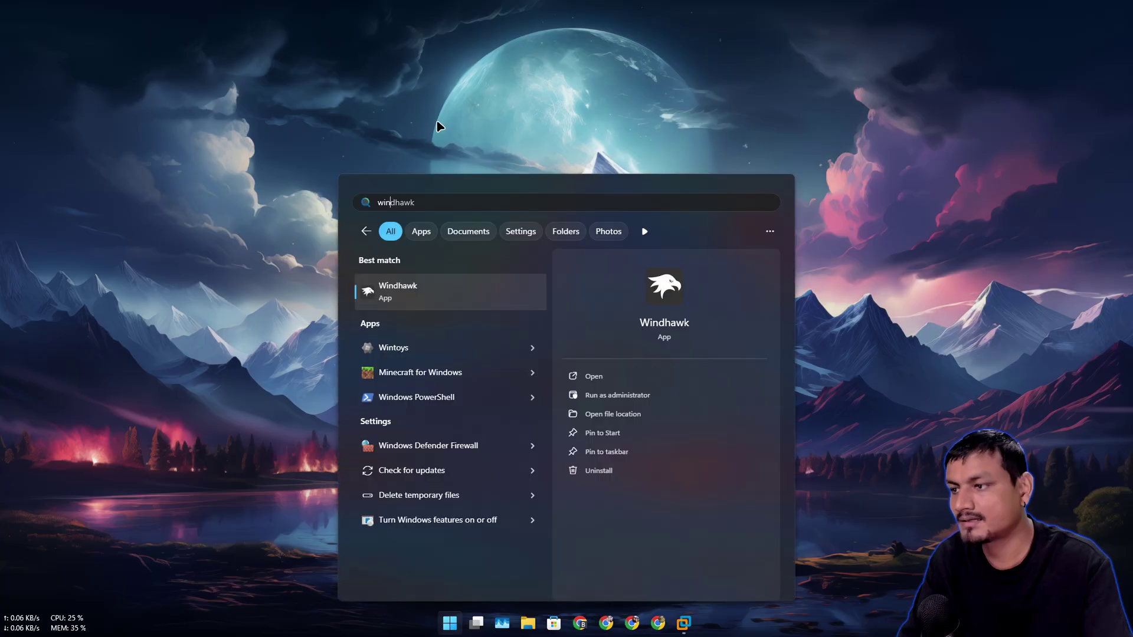
Step: Launch Wintoys from a 'wintoys' search, then close it from its Home page
key(Delete)
key(Delete)
key(Delete)
key(Delete)
key(Delete)
text(toys)
key(Return)
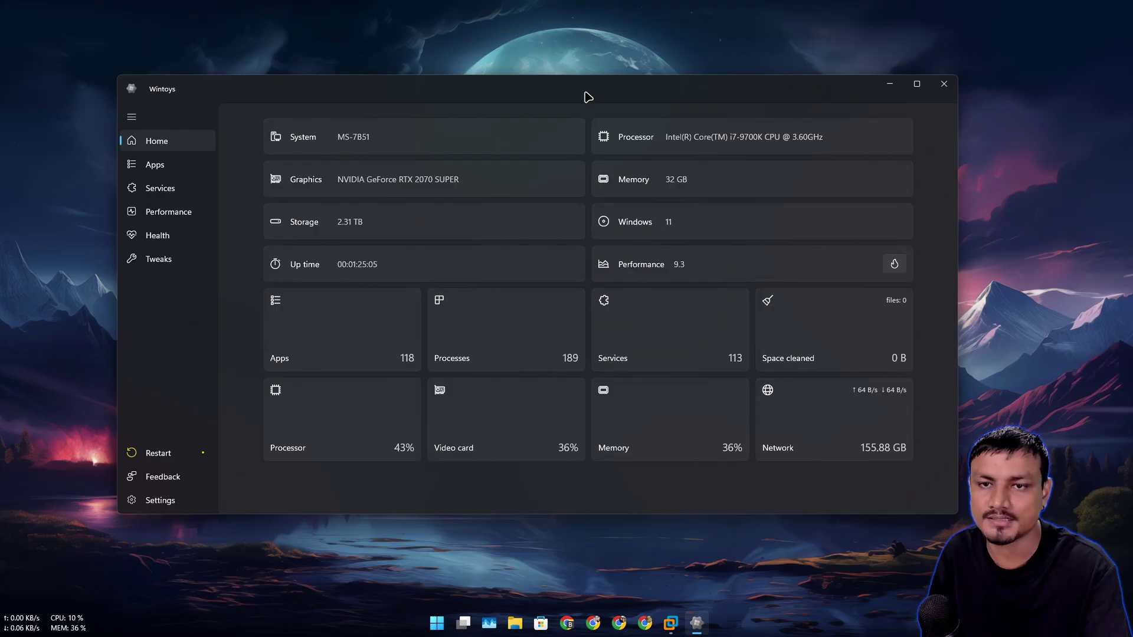
key(alt+F4)
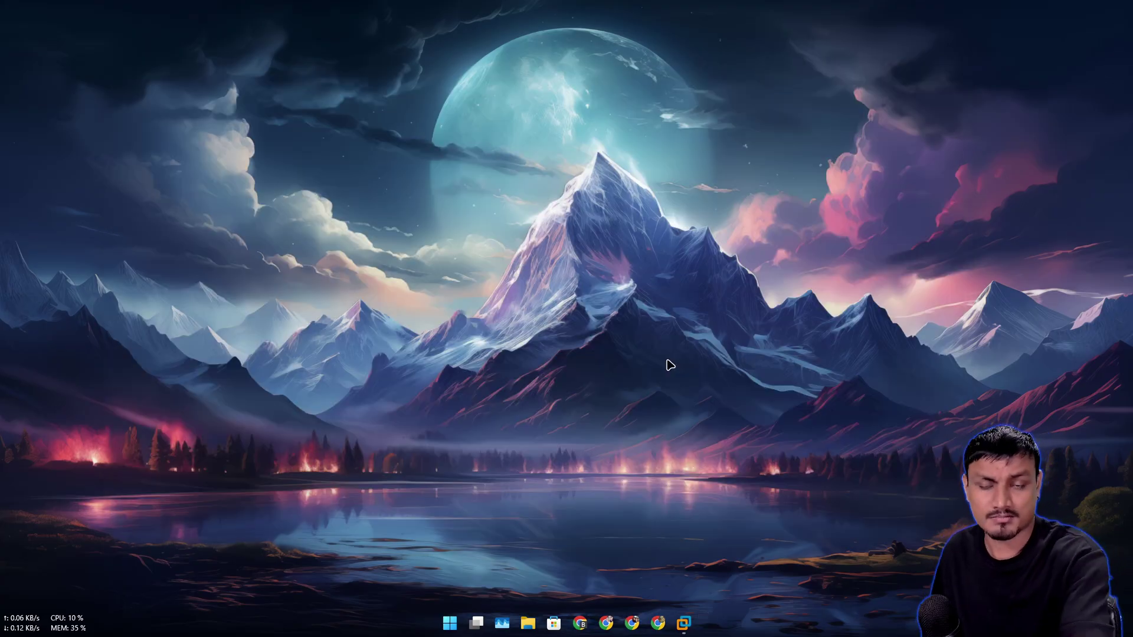